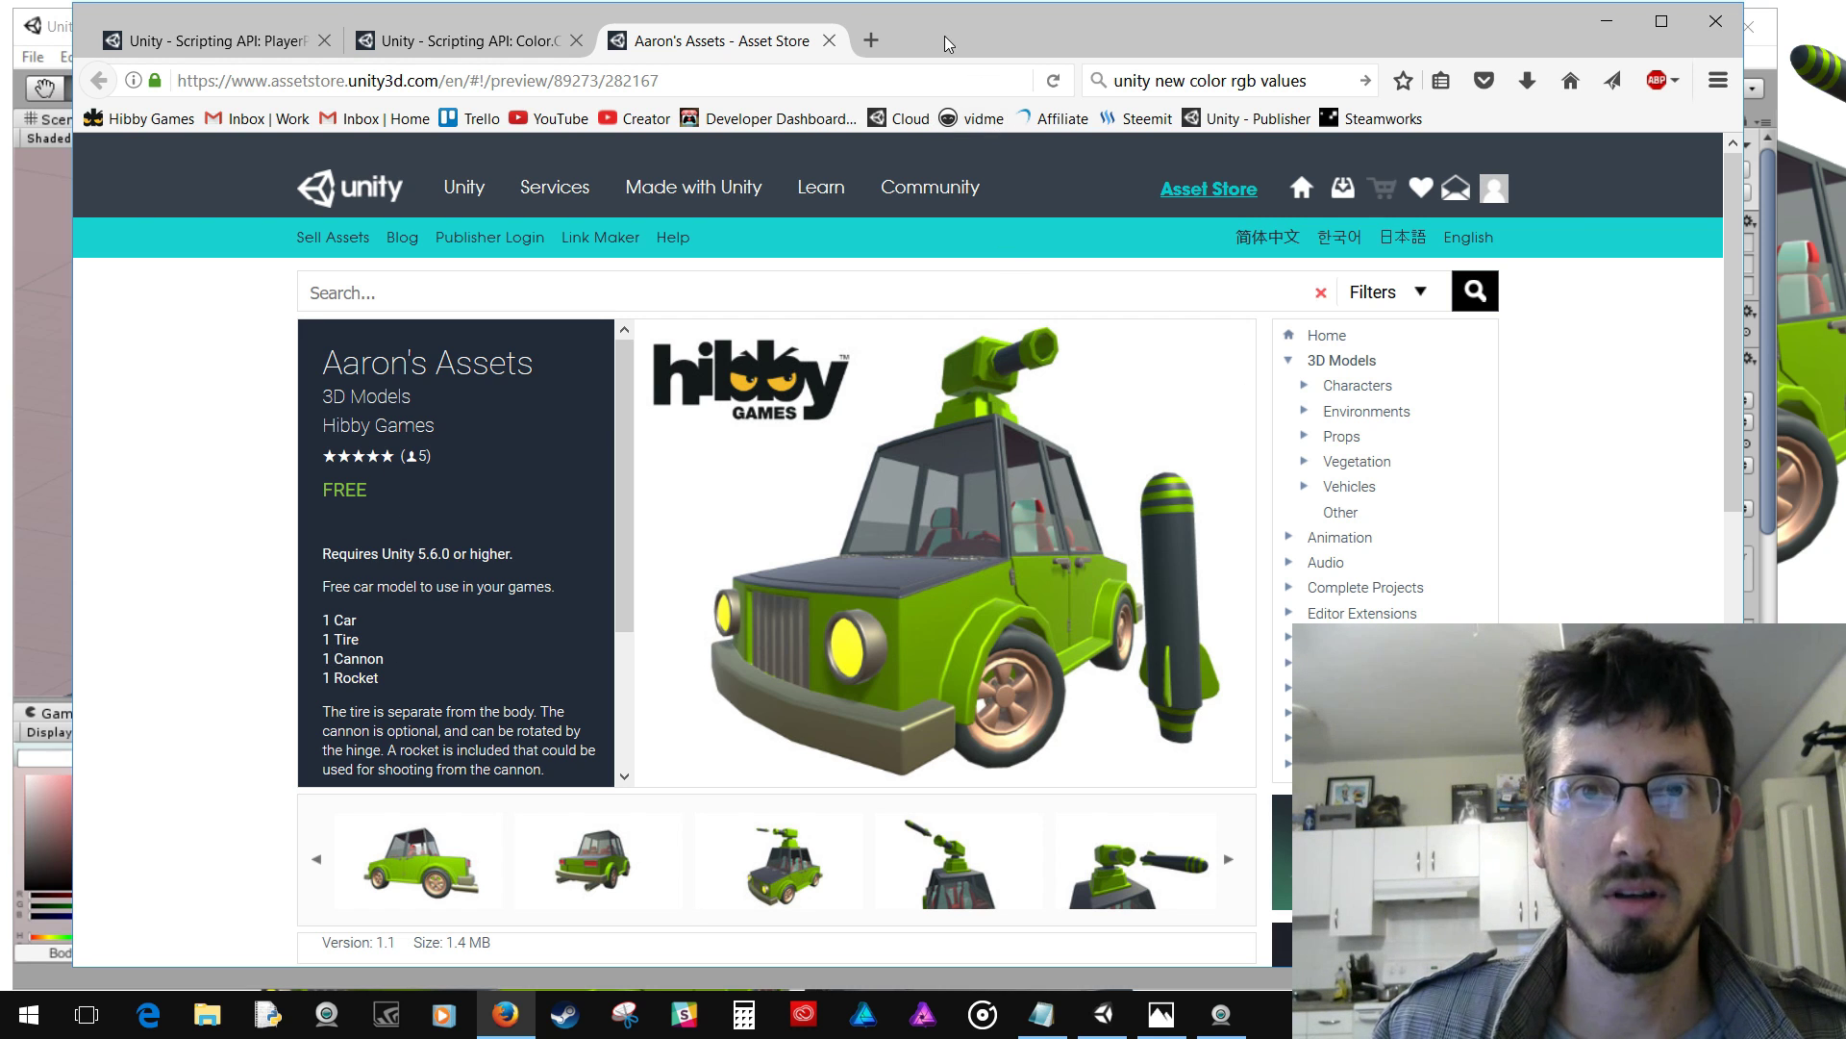
Move the browser out of the way and try out the cannon_hinge's Y rotation and its child cannon's X rotation
left_click_drag(945, 37, 1845, 41)
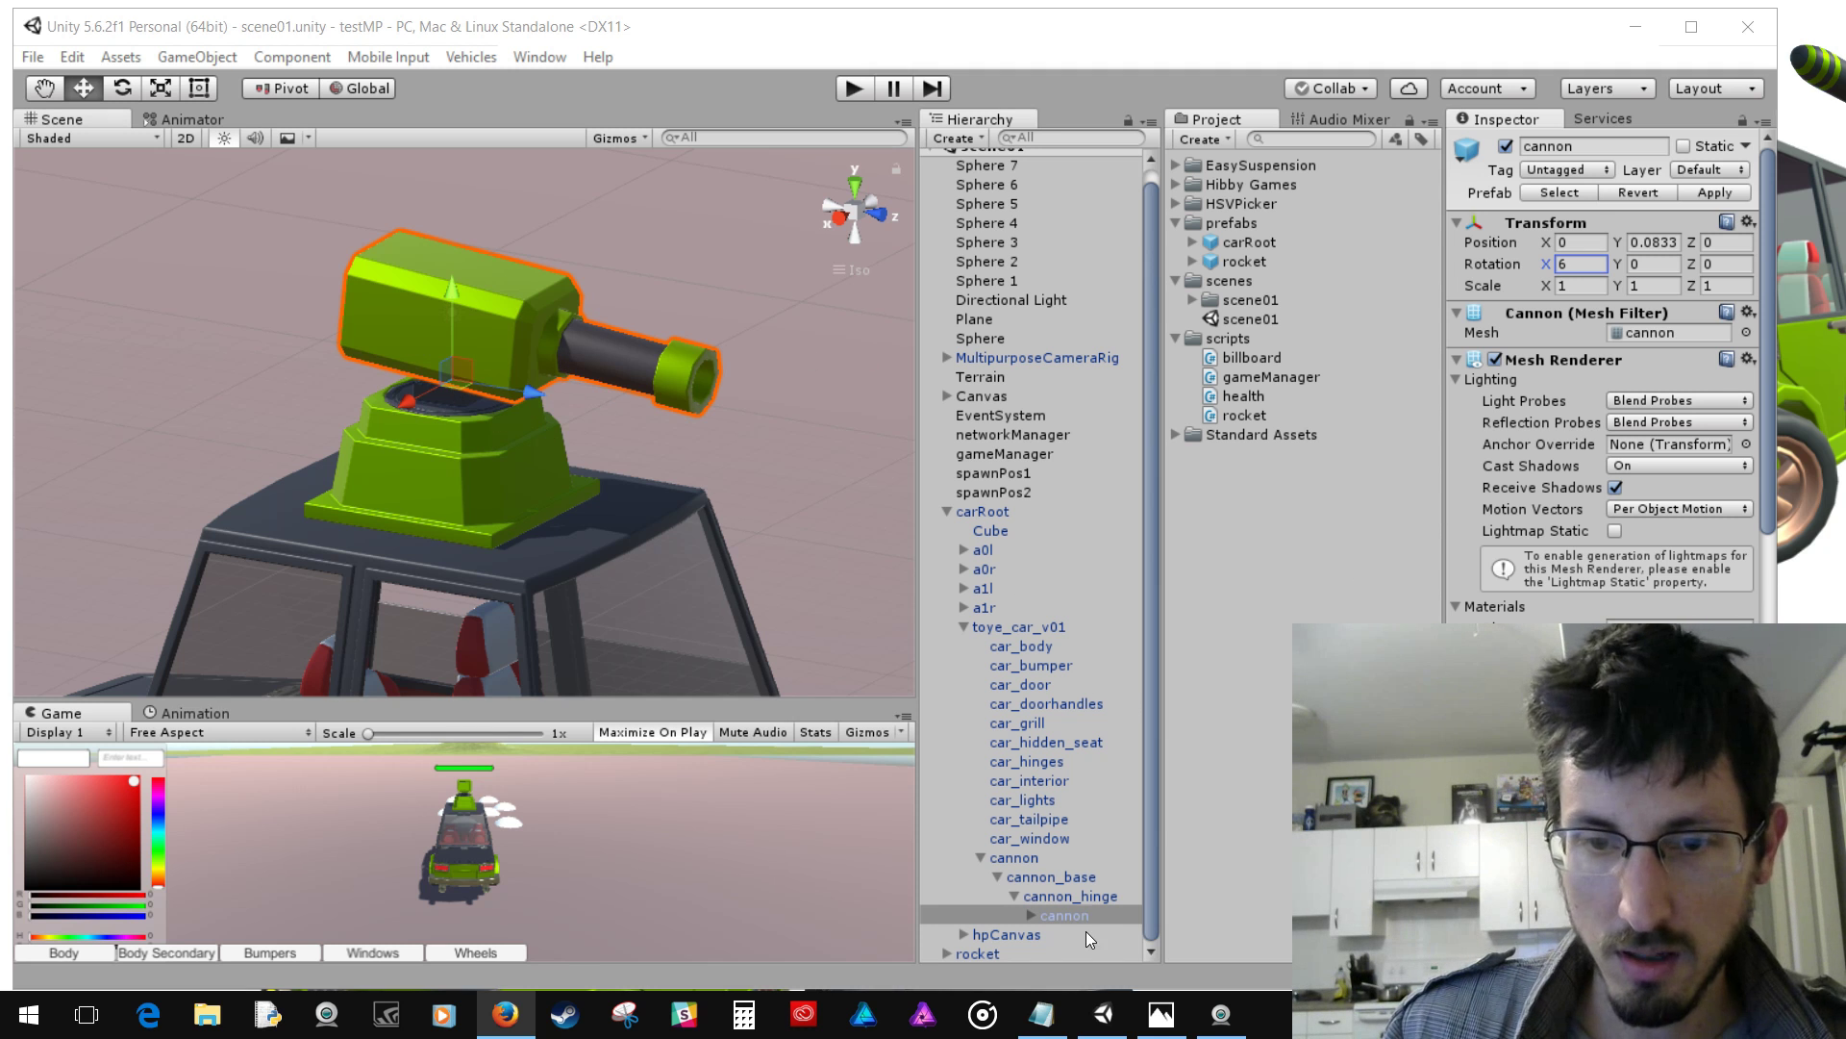
left_click(1082, 896)
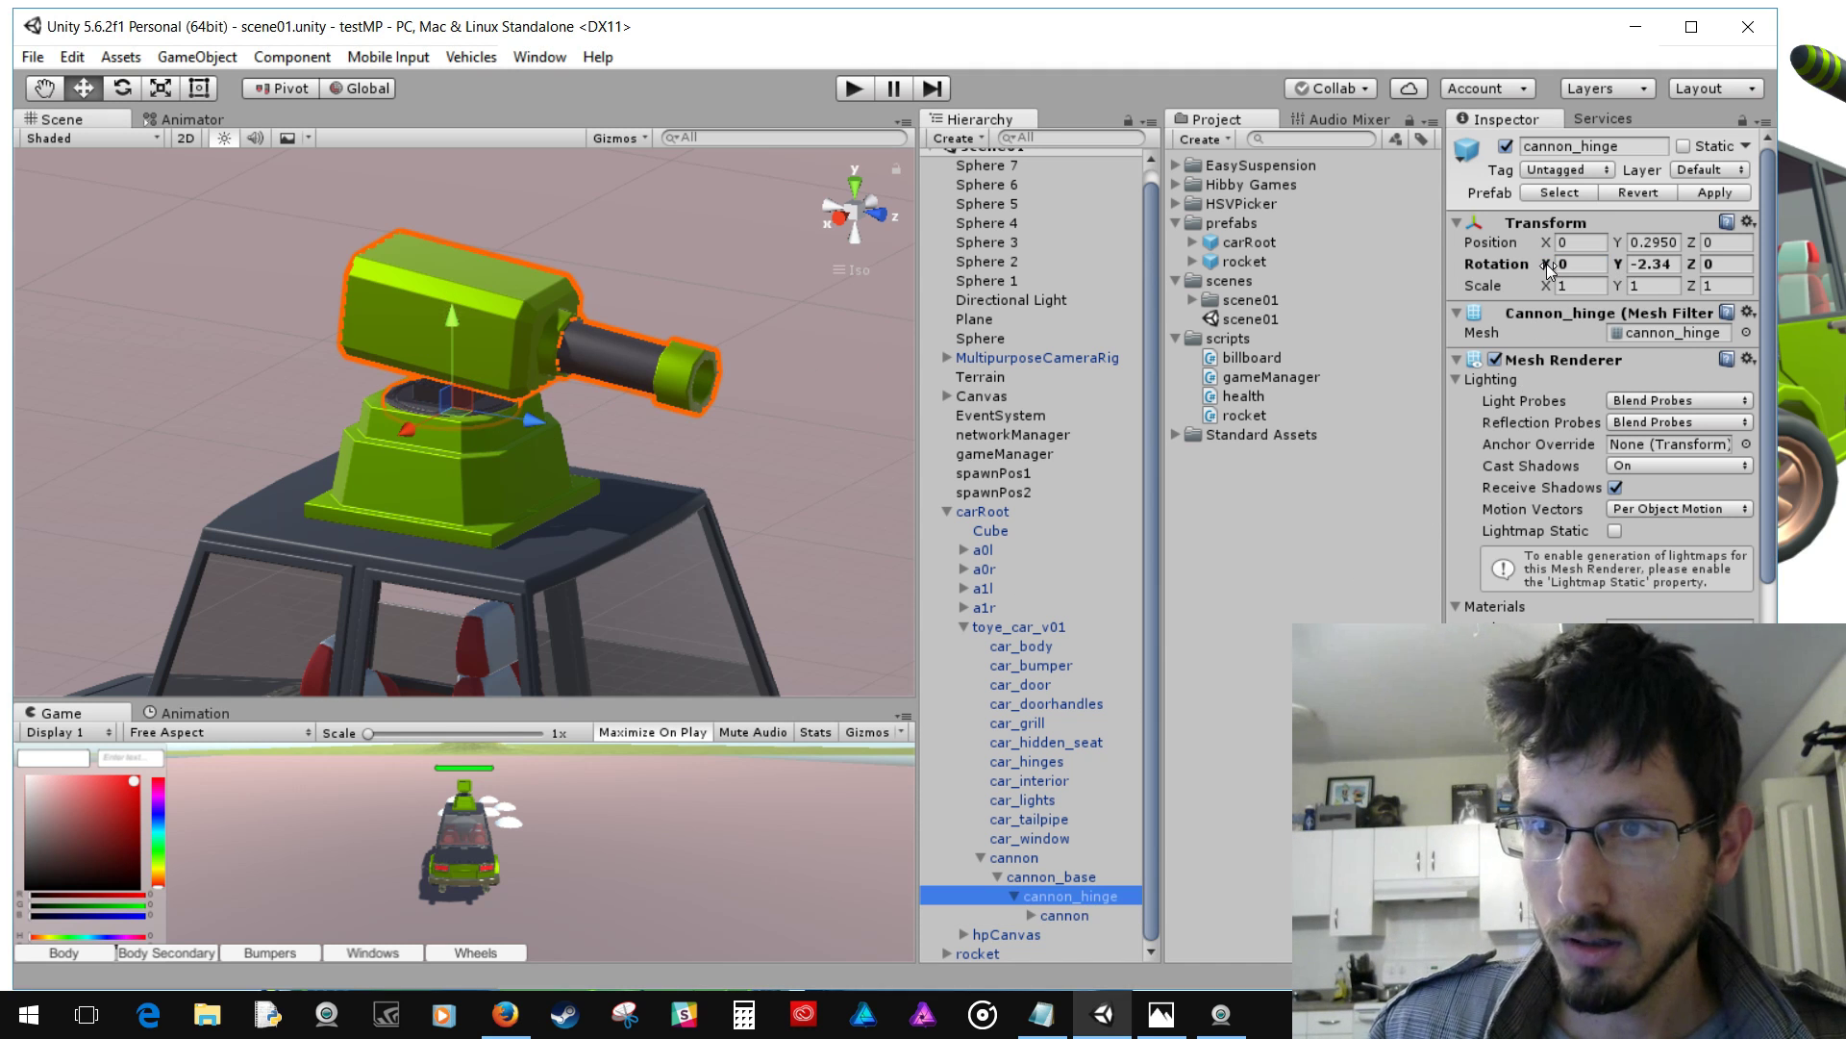
left_click(1621, 263)
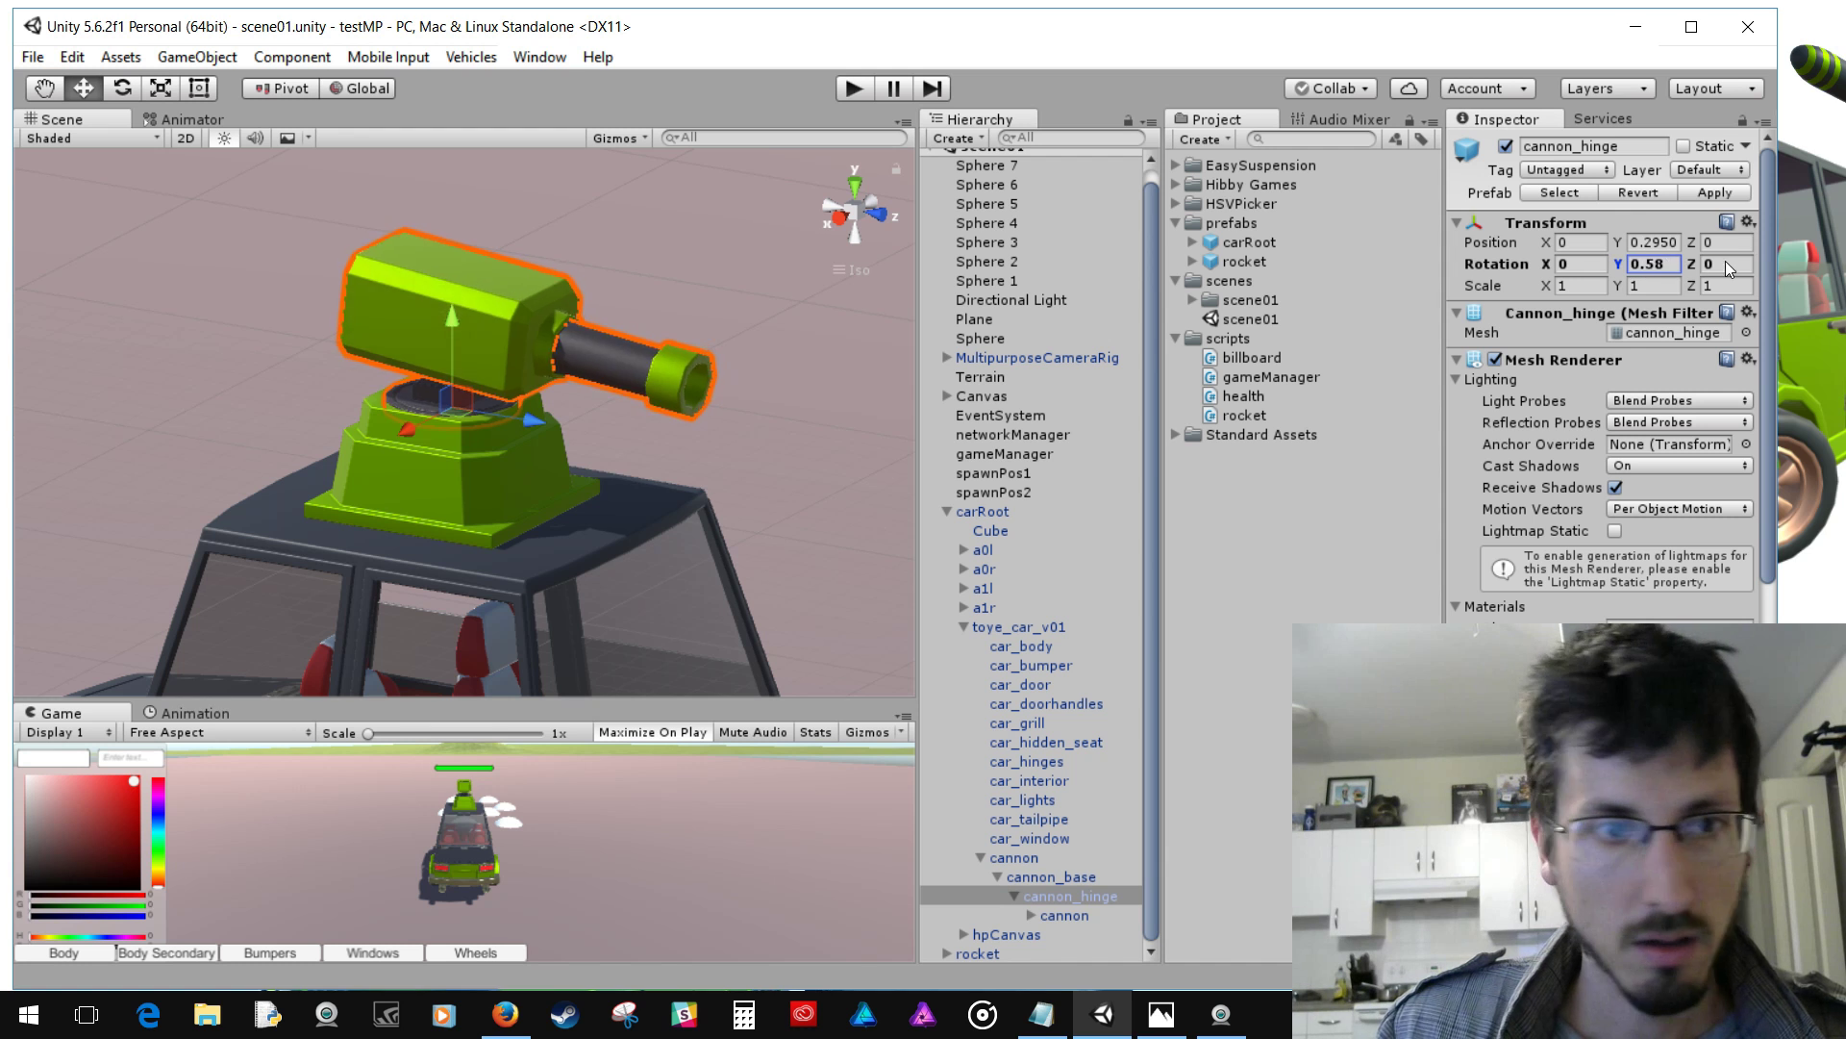
left_click_drag(1725, 261, 760, 575)
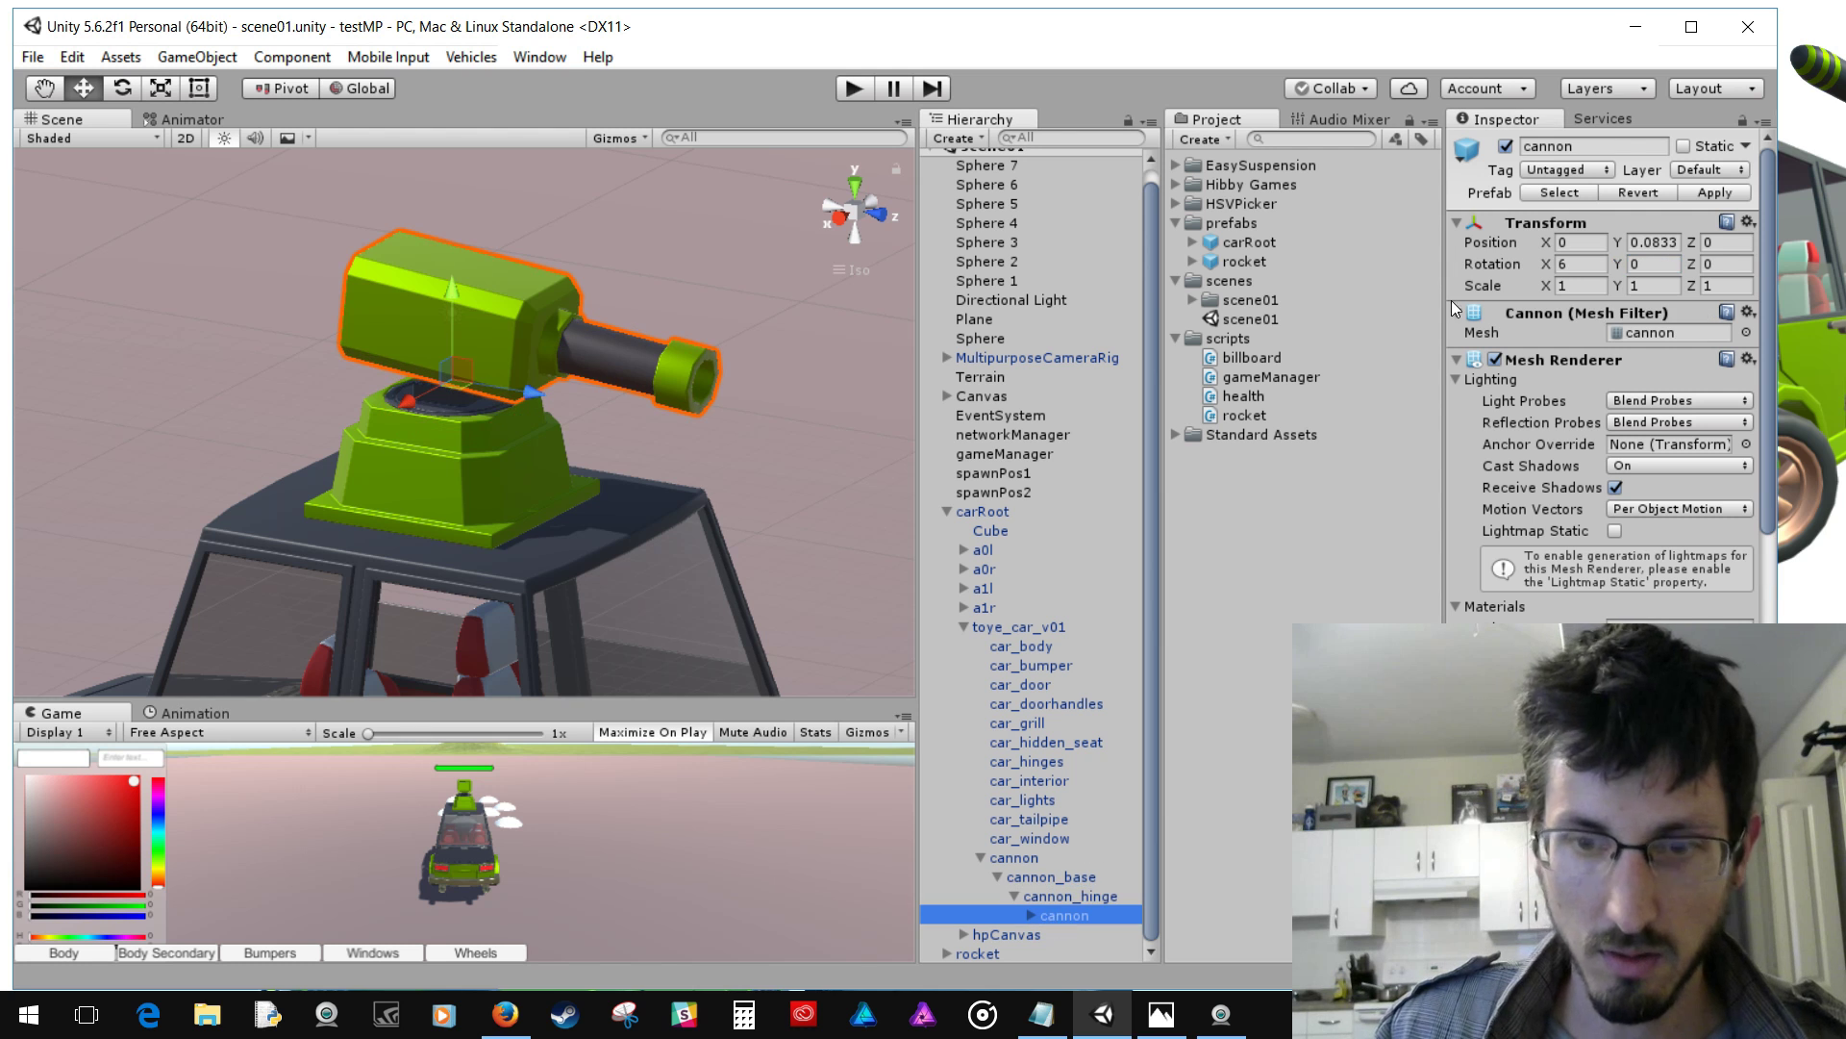
left_click_drag(1548, 264, 1601, 247)
Select the rocket lying below the car and examine its model up close in the scene
scroll(561, 168, "down", 5)
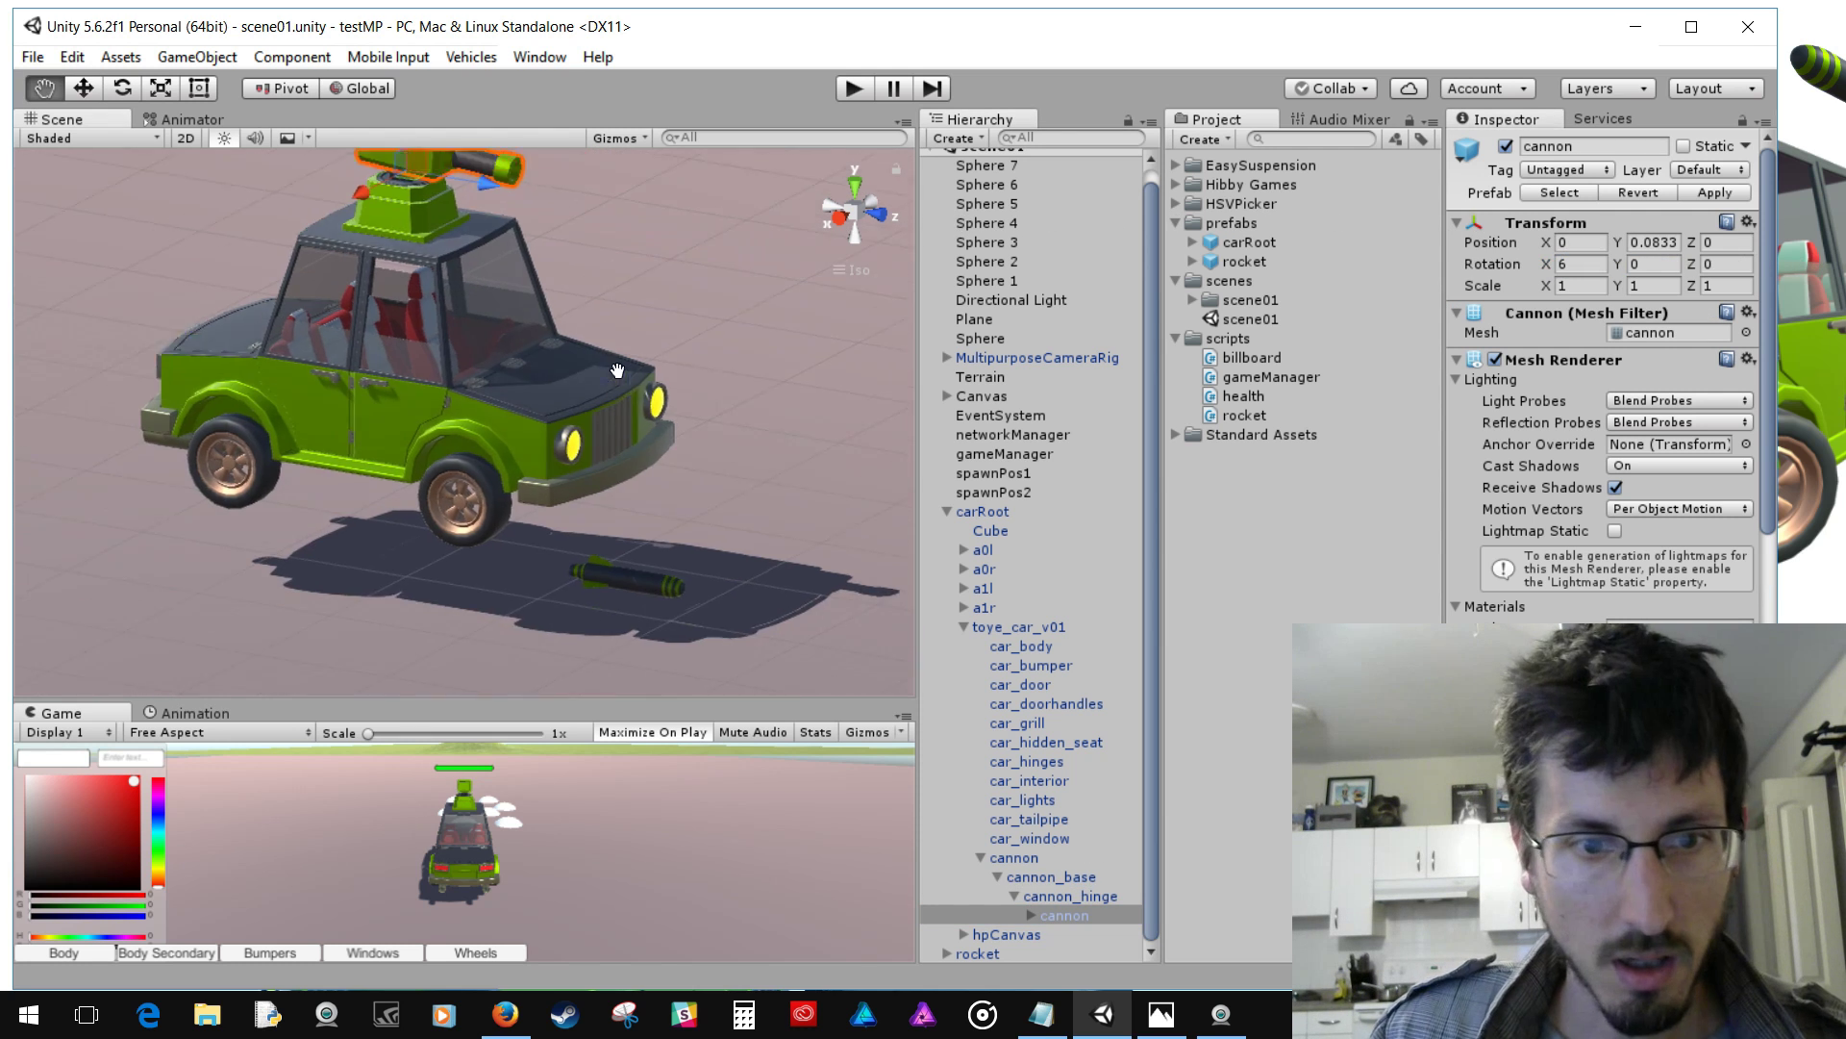
left_click(615, 600)
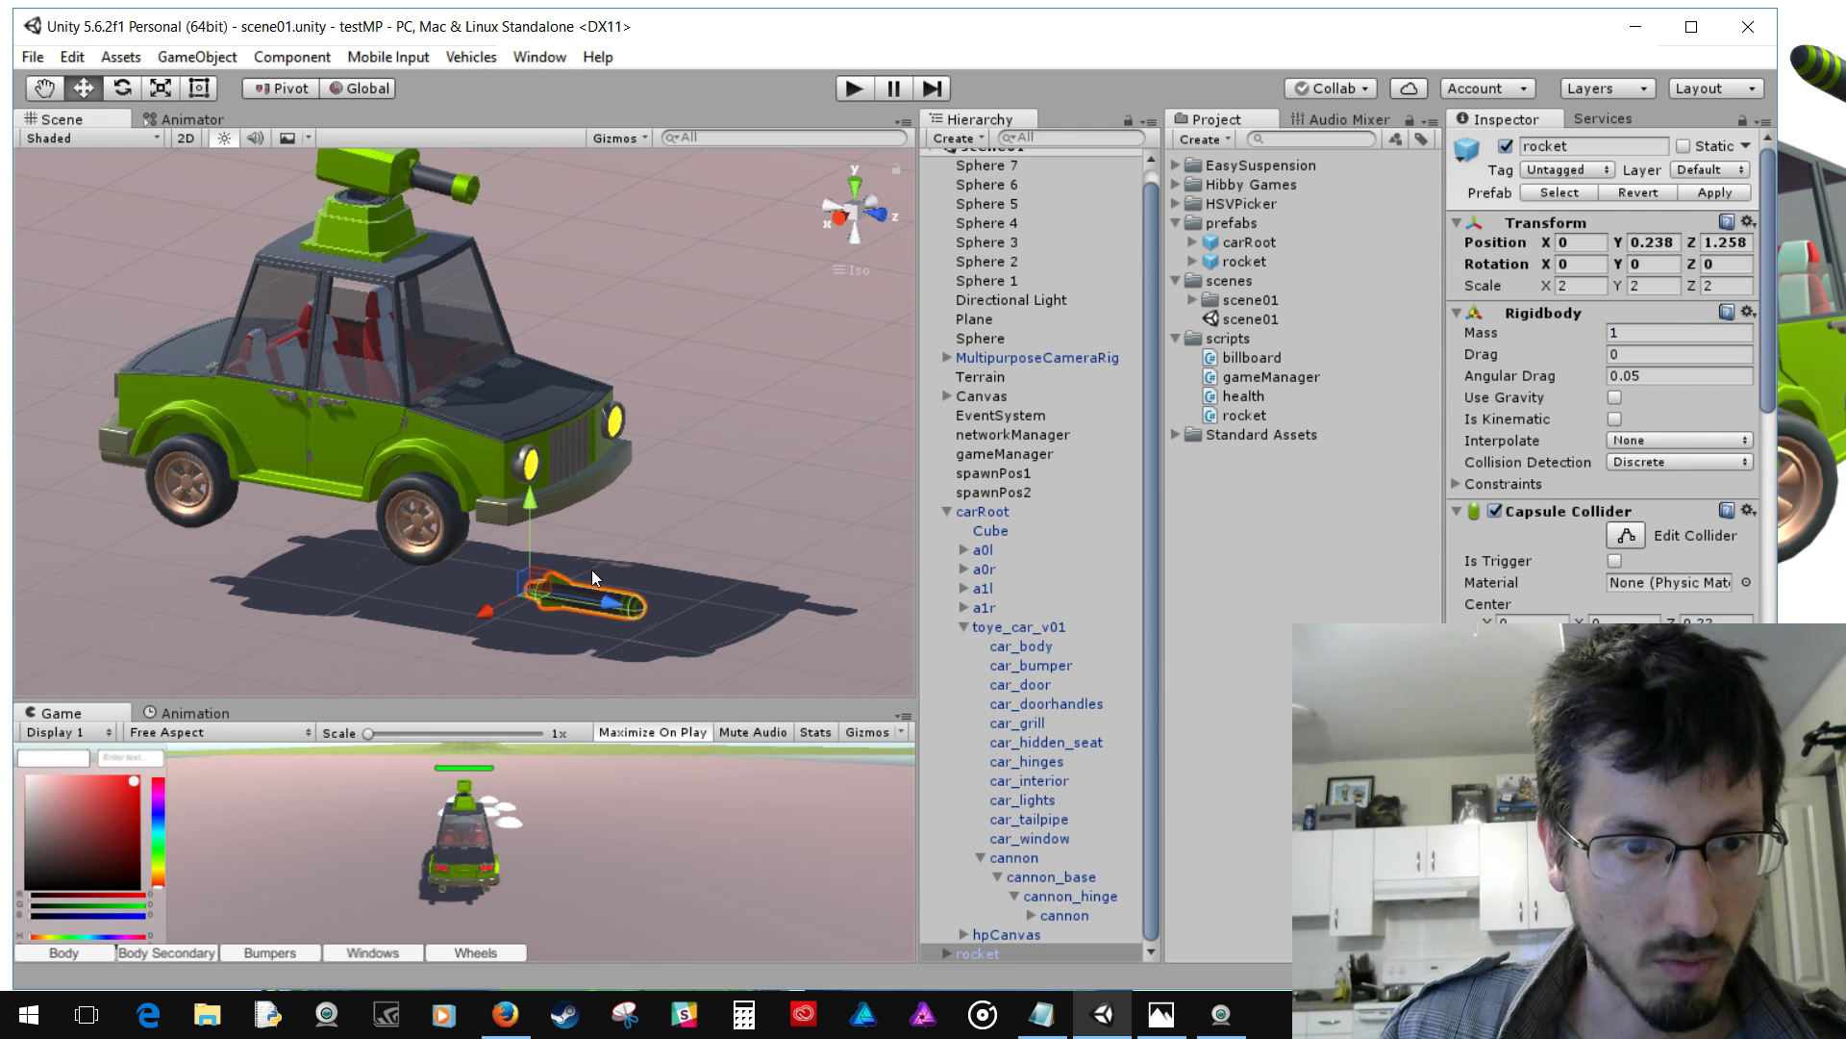
scroll(606, 570, "up", 5)
key("f")
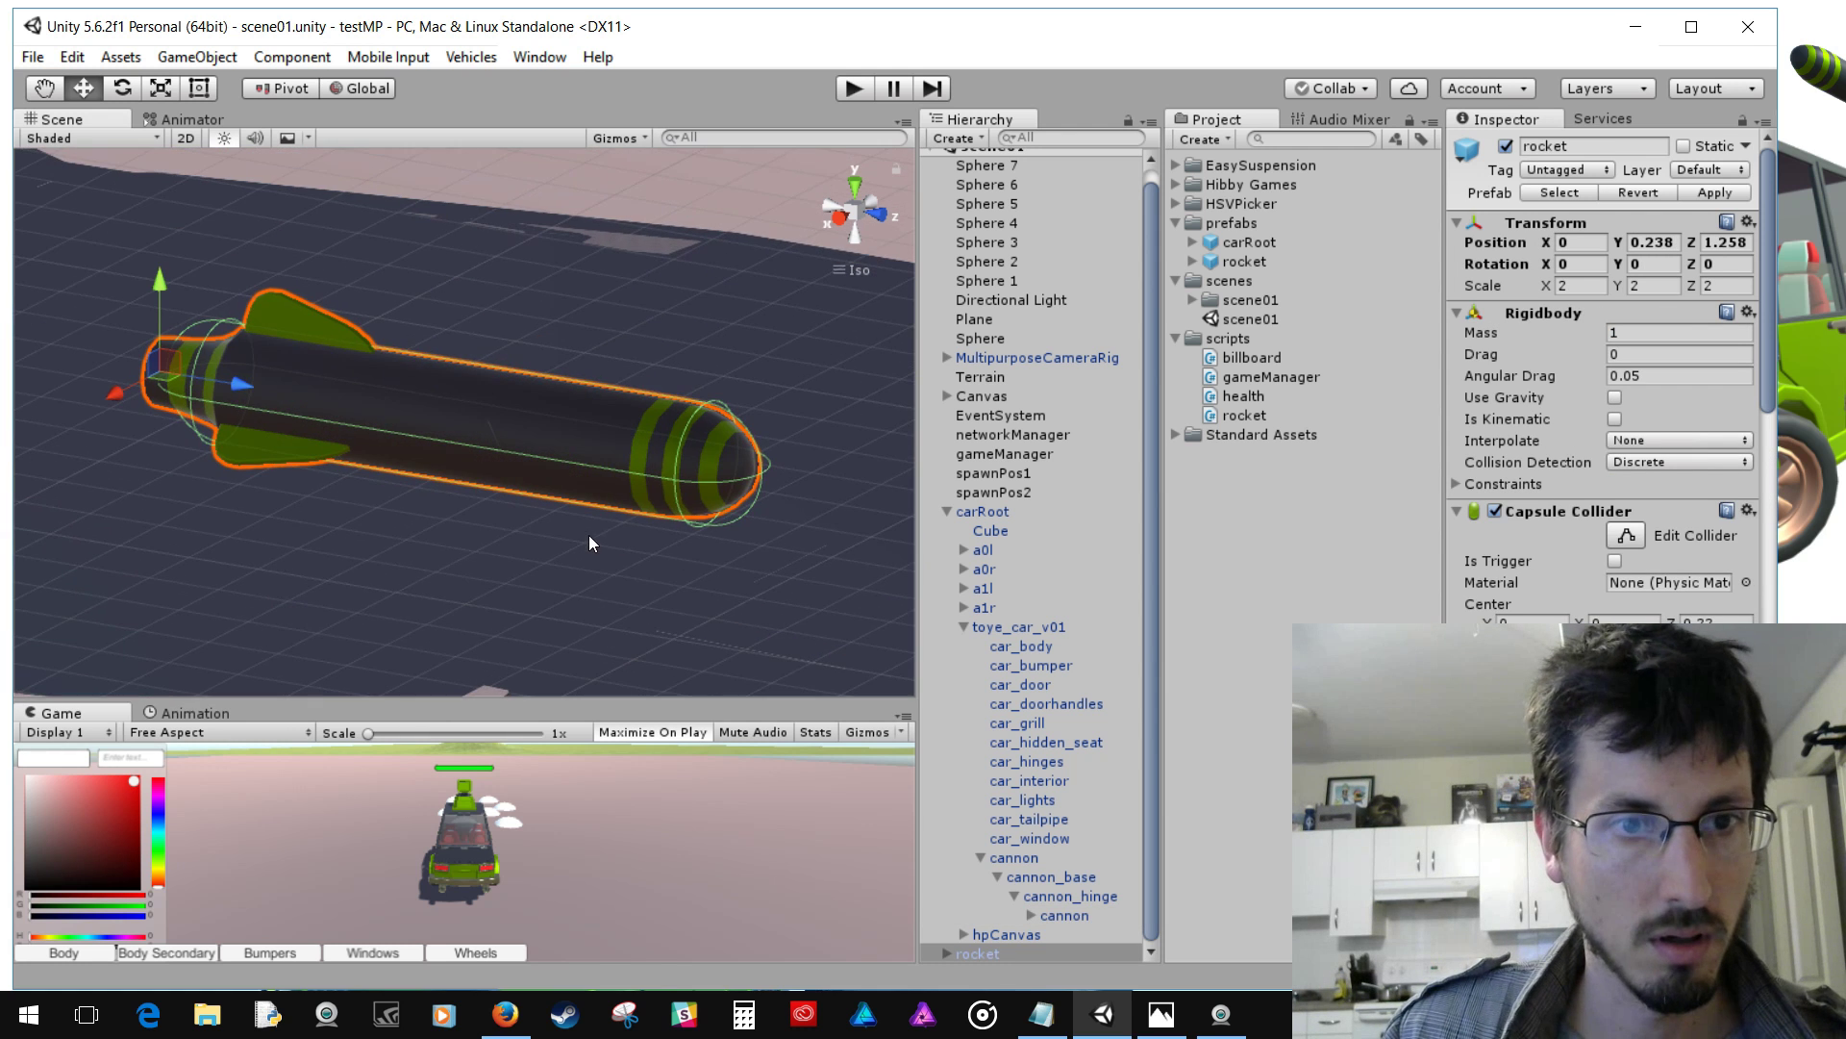
scroll(509, 421, "down", 6)
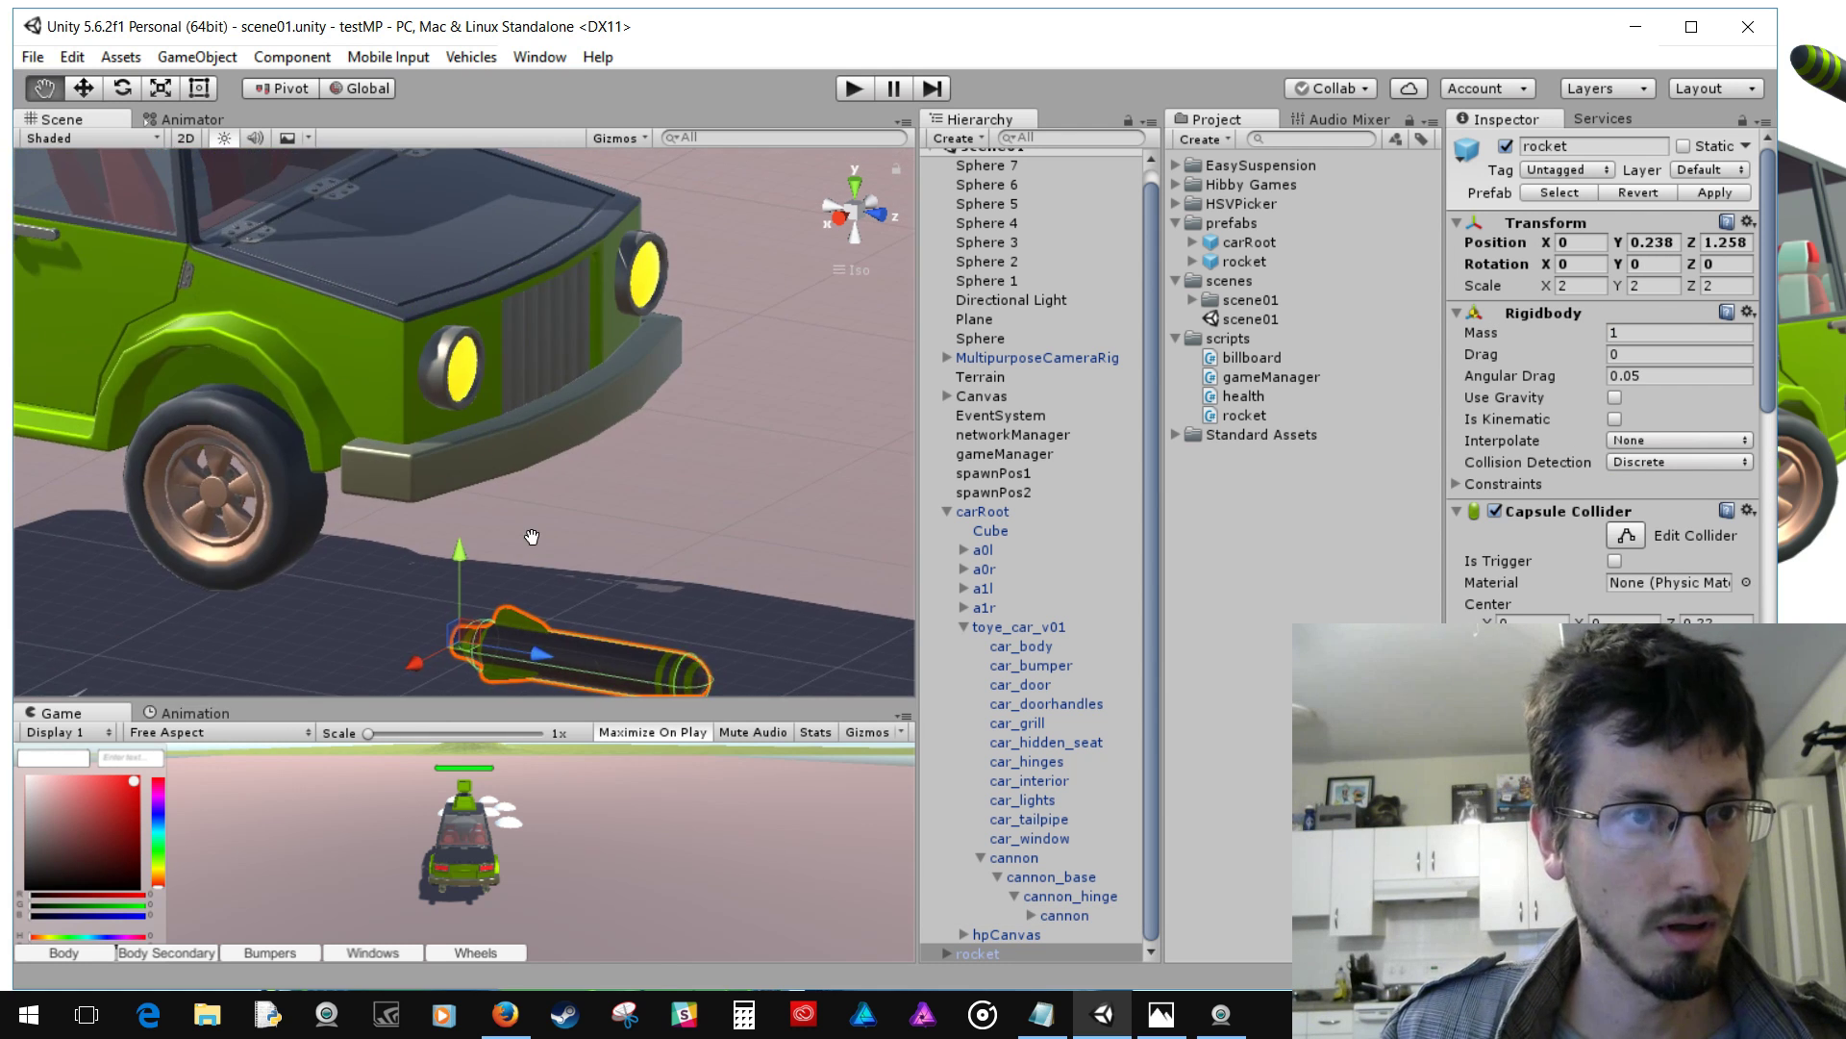
Run the scene in play mode and start the multiplayer session as LAN host
key("ctrl+p")
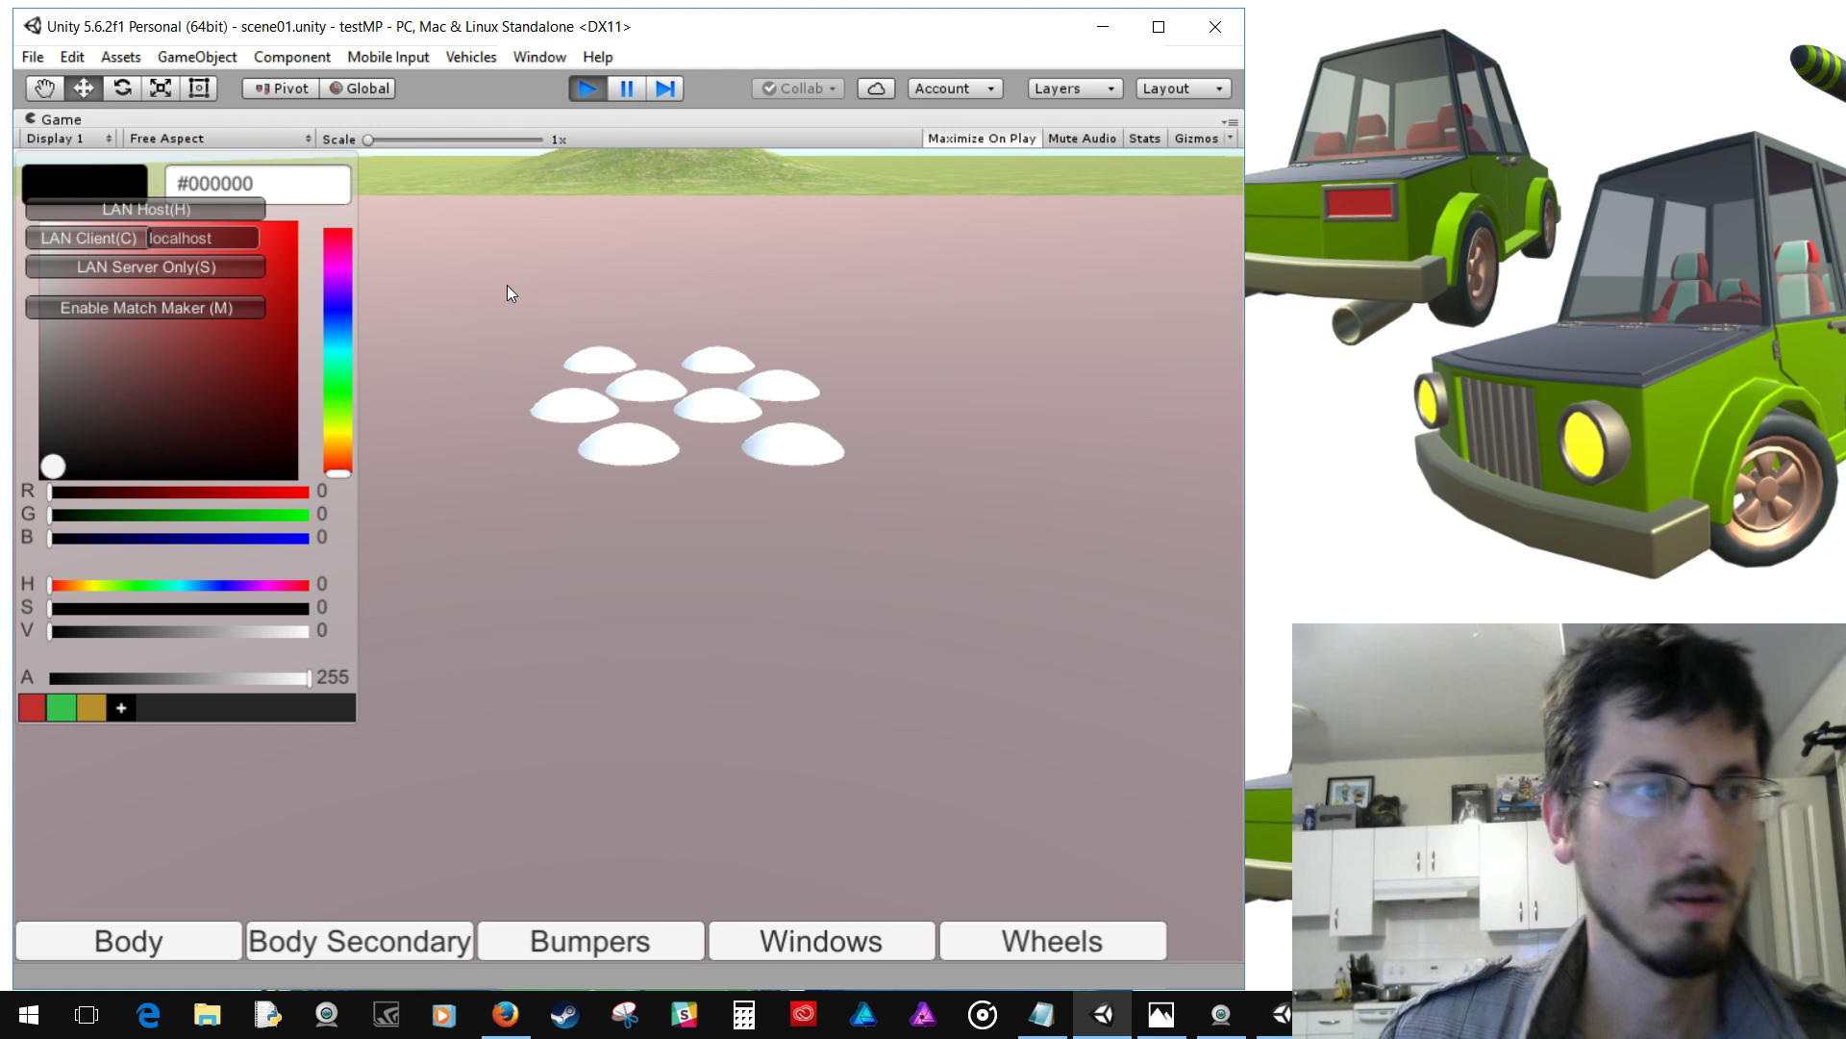
left_click(104, 209)
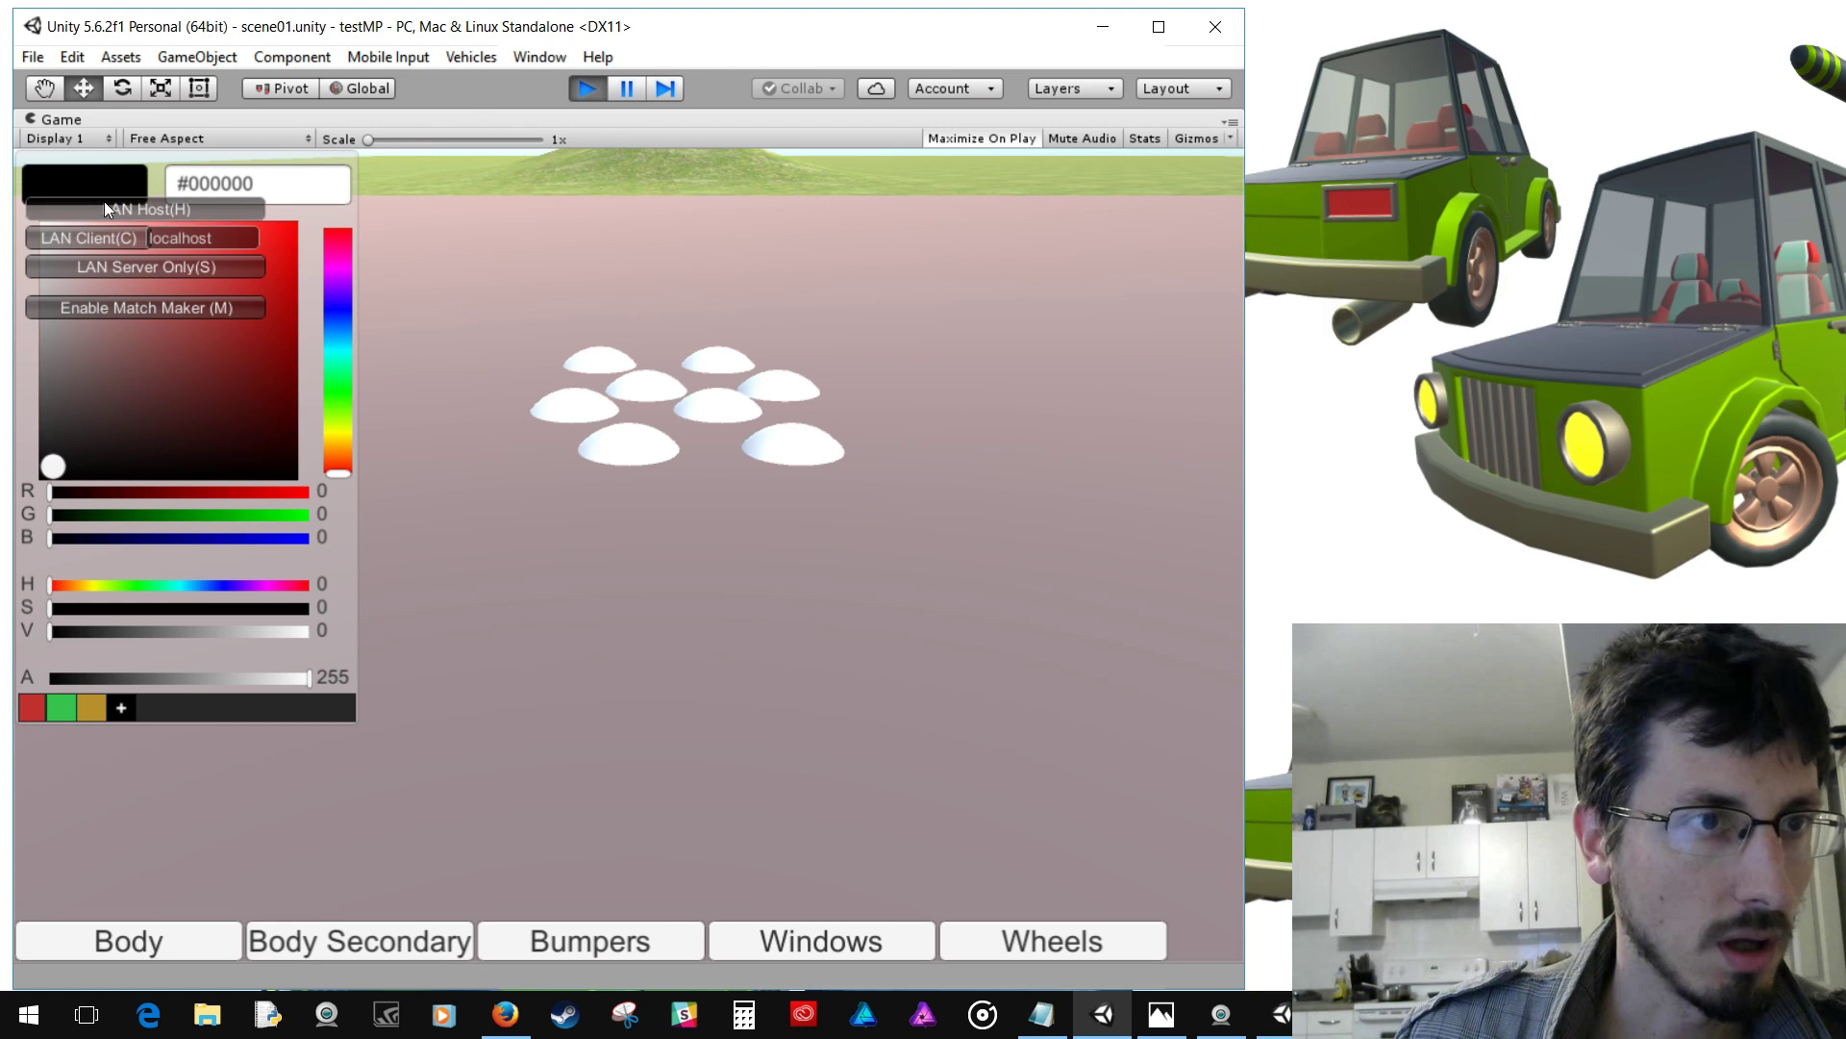
key("w")
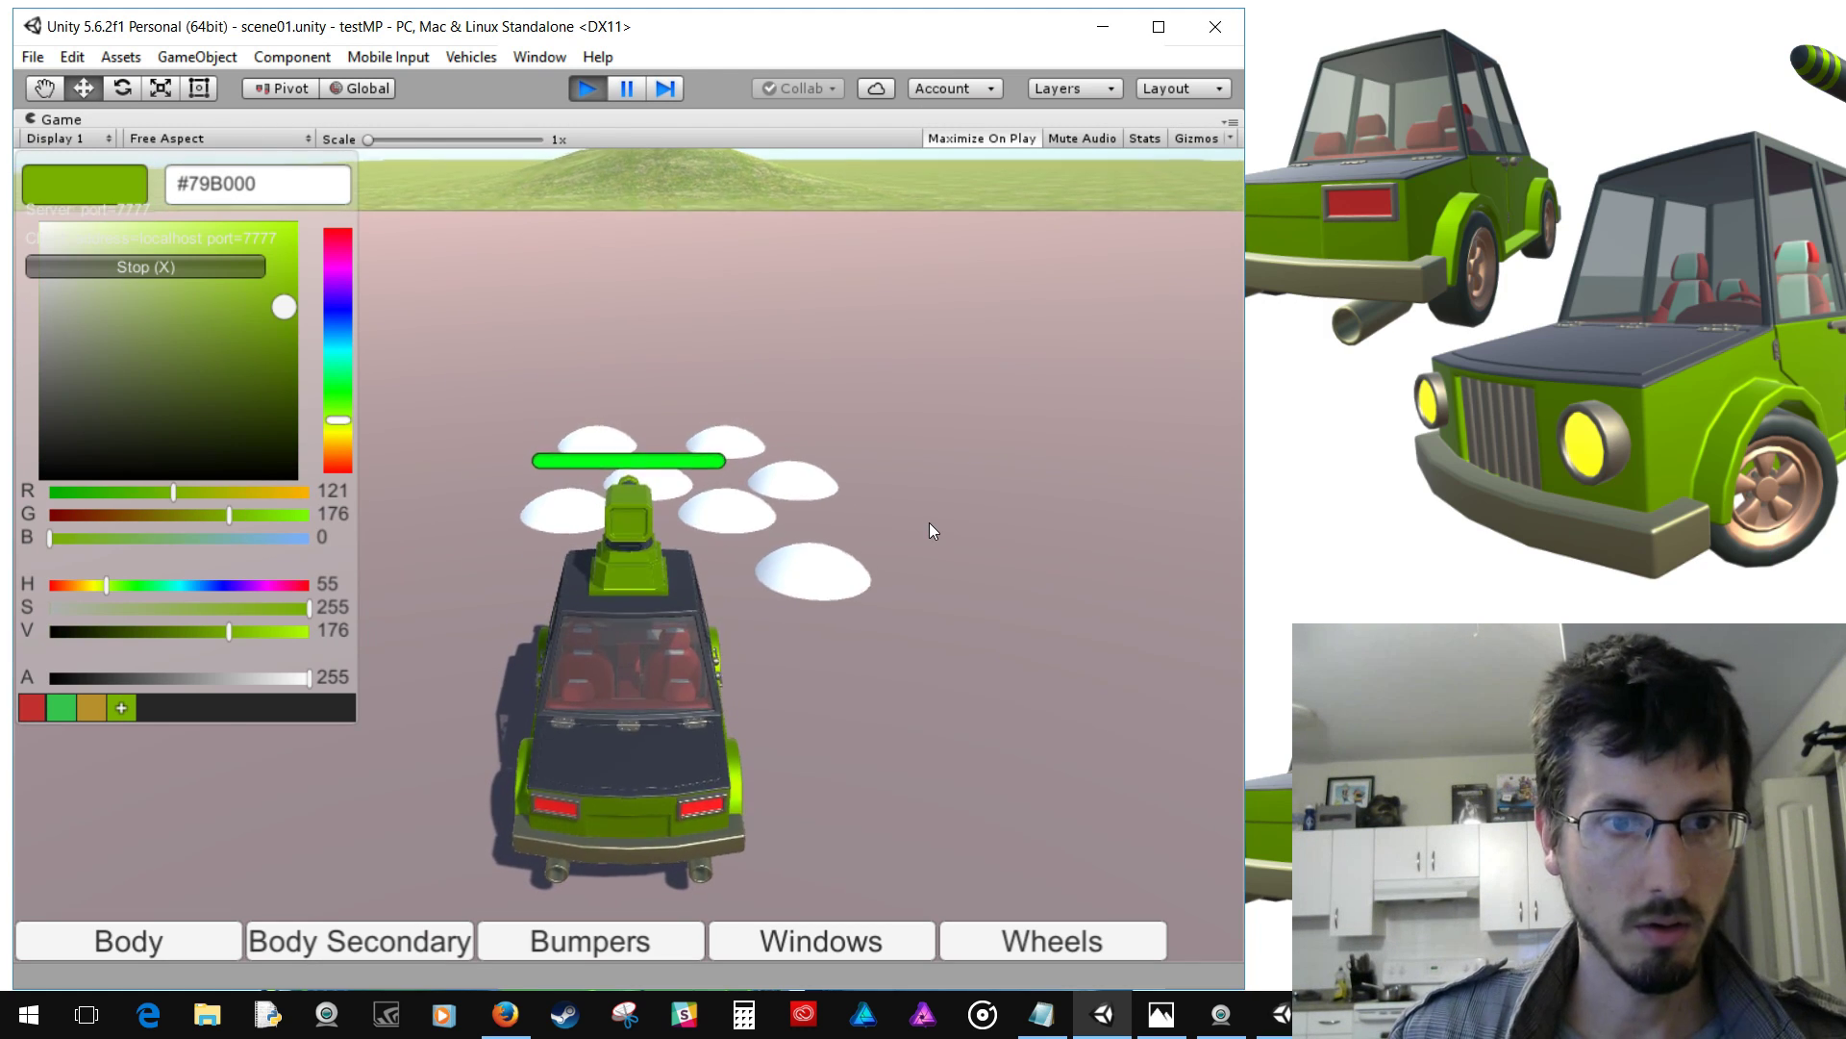
Test the hosted car by driving and steering it around the plane while firing rockets from its cannon
key("a")
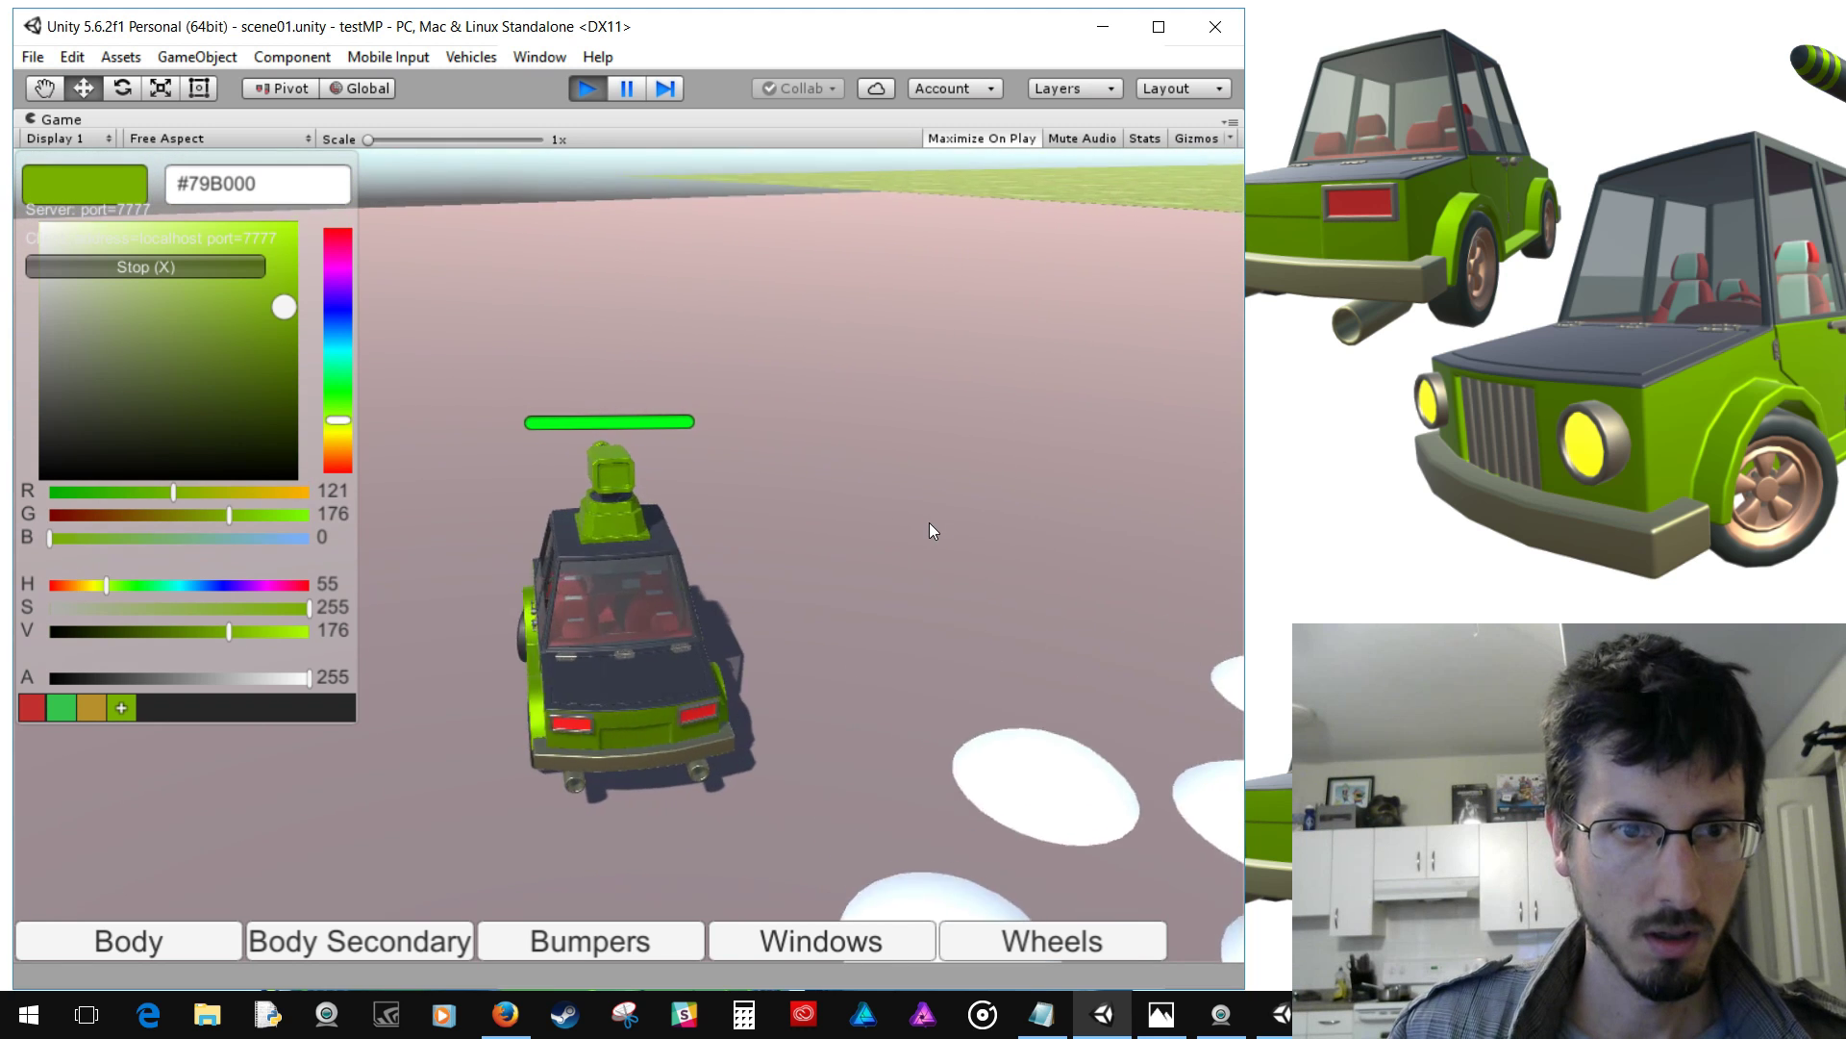
key("d")
key("space")
key("space")
key("space")
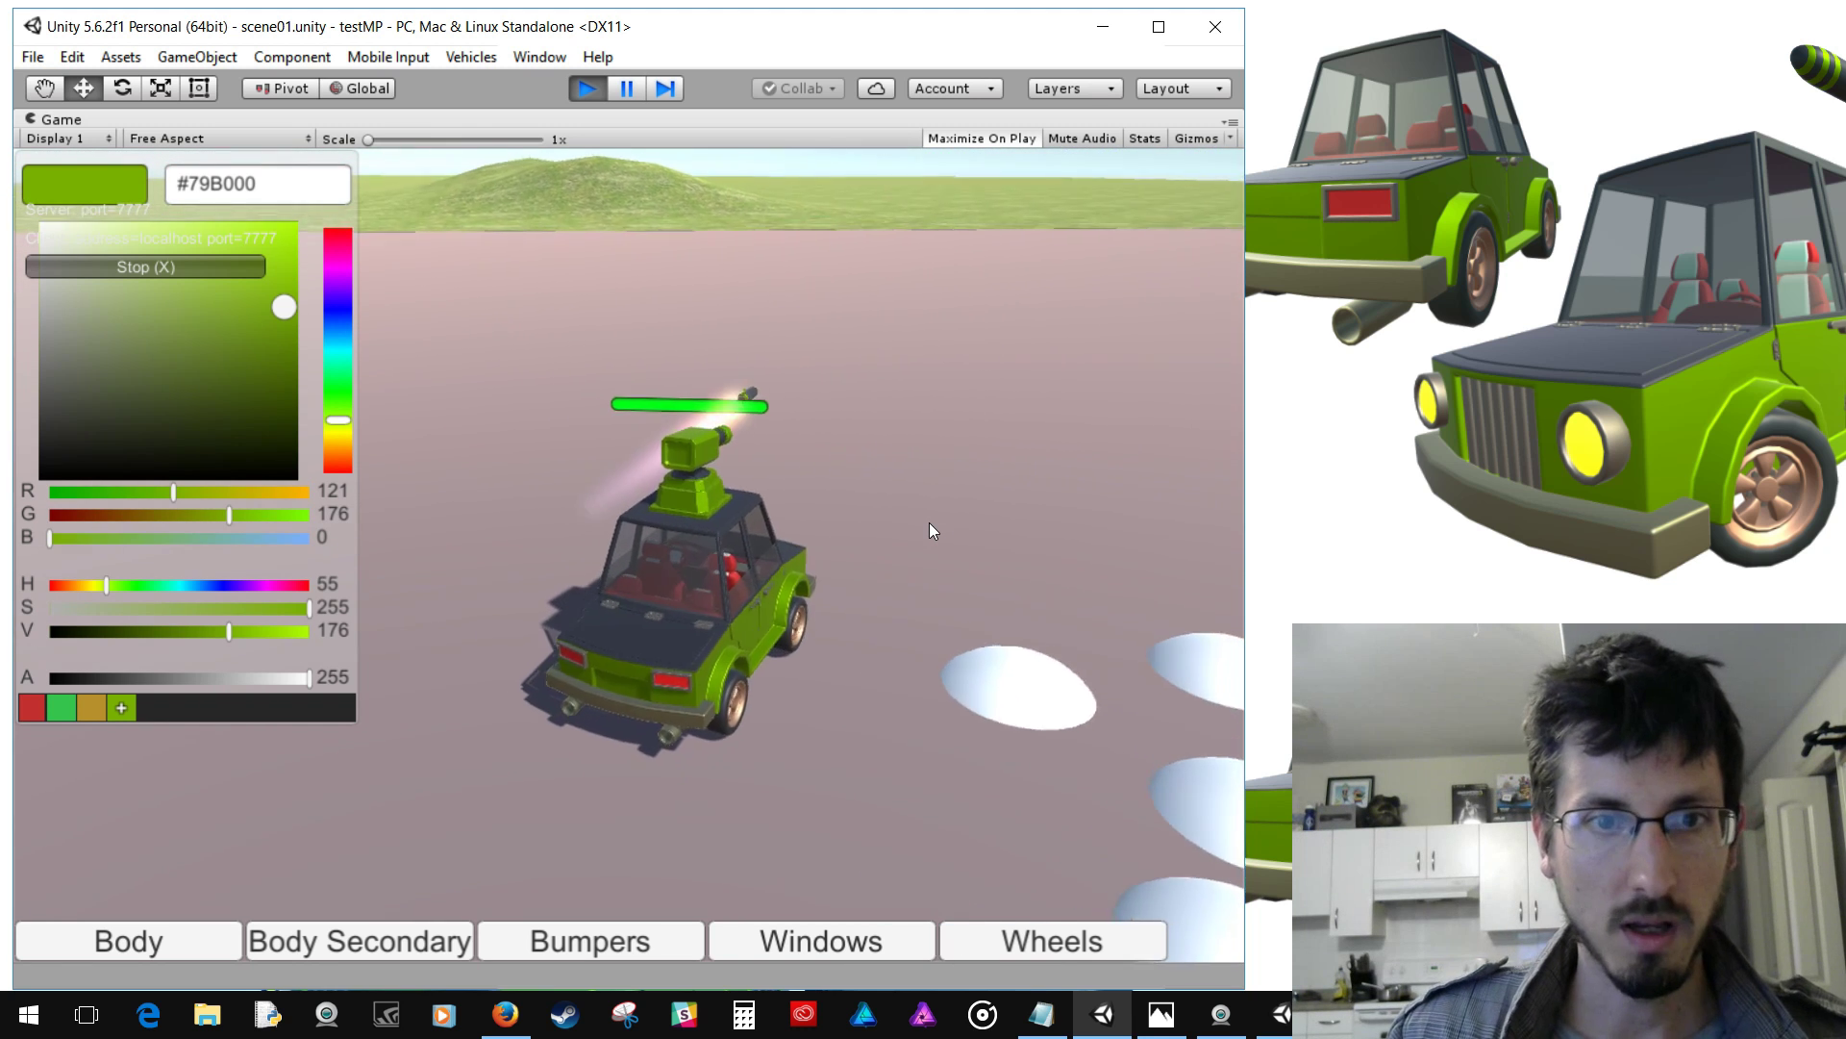
key("a")
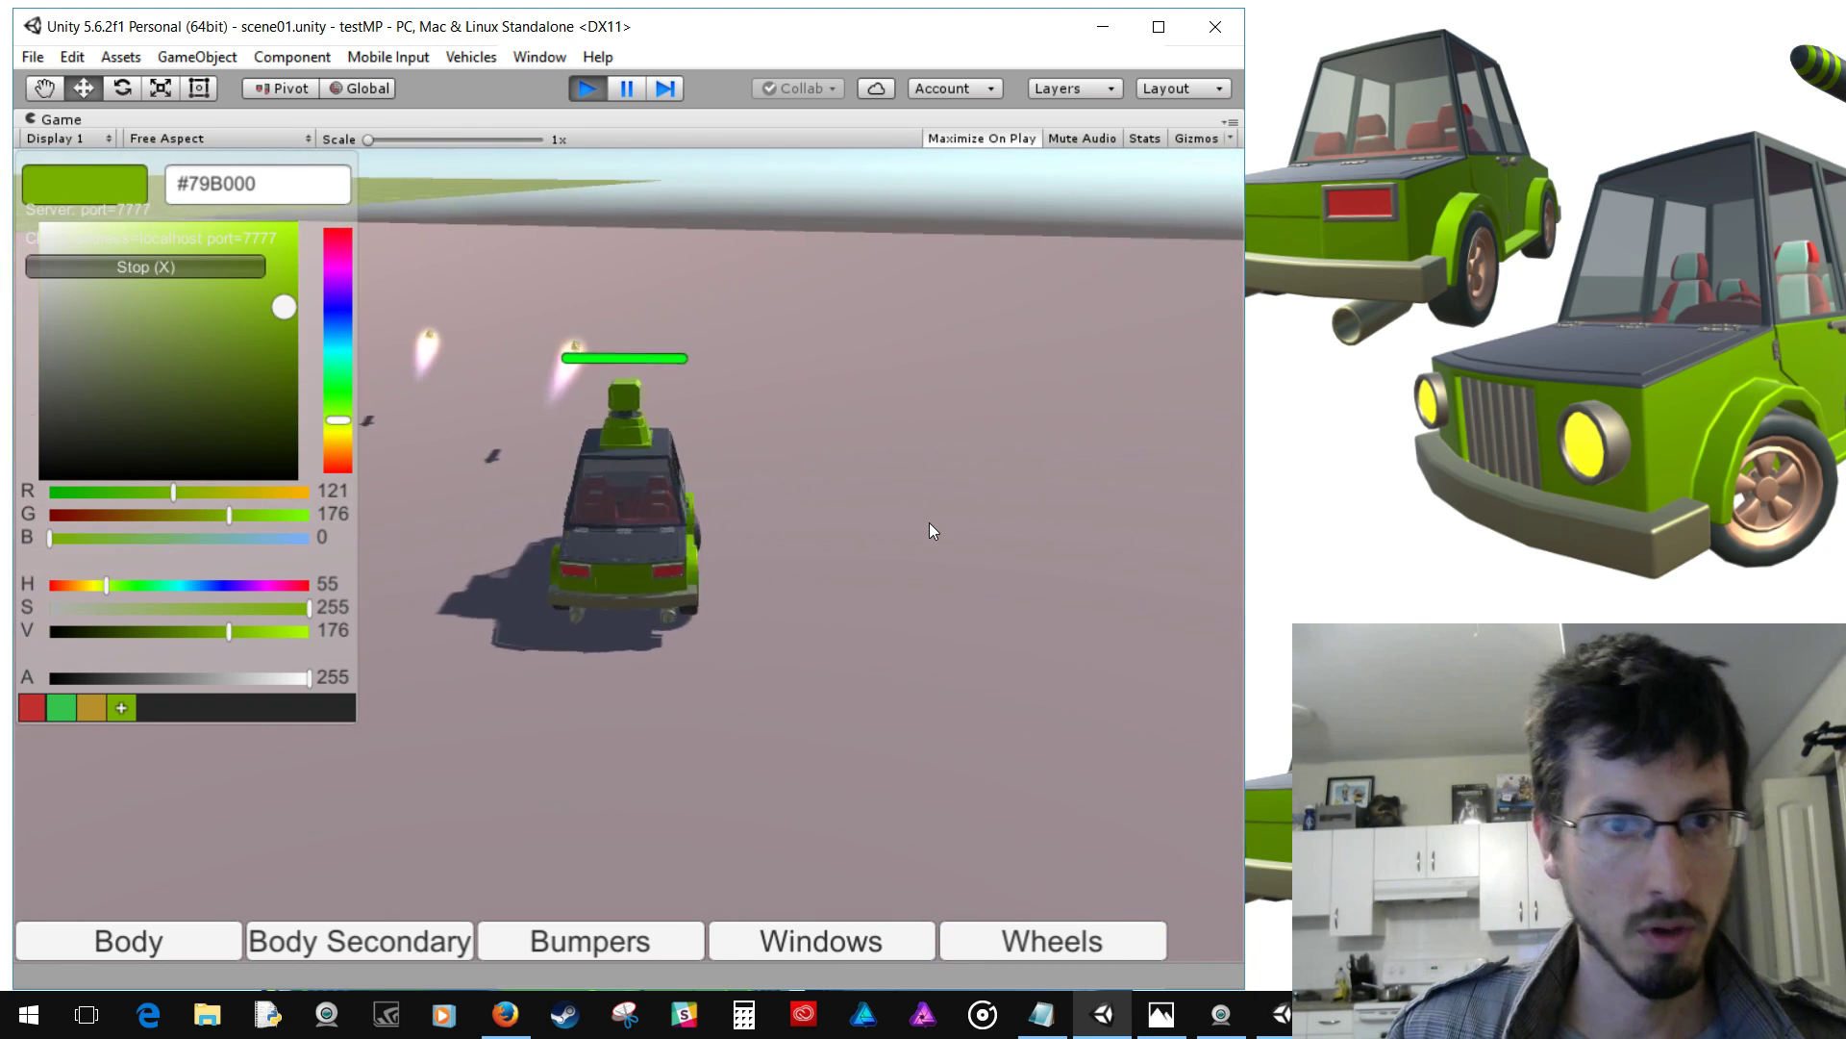
key("space")
key("space")
key("space")
key("a")
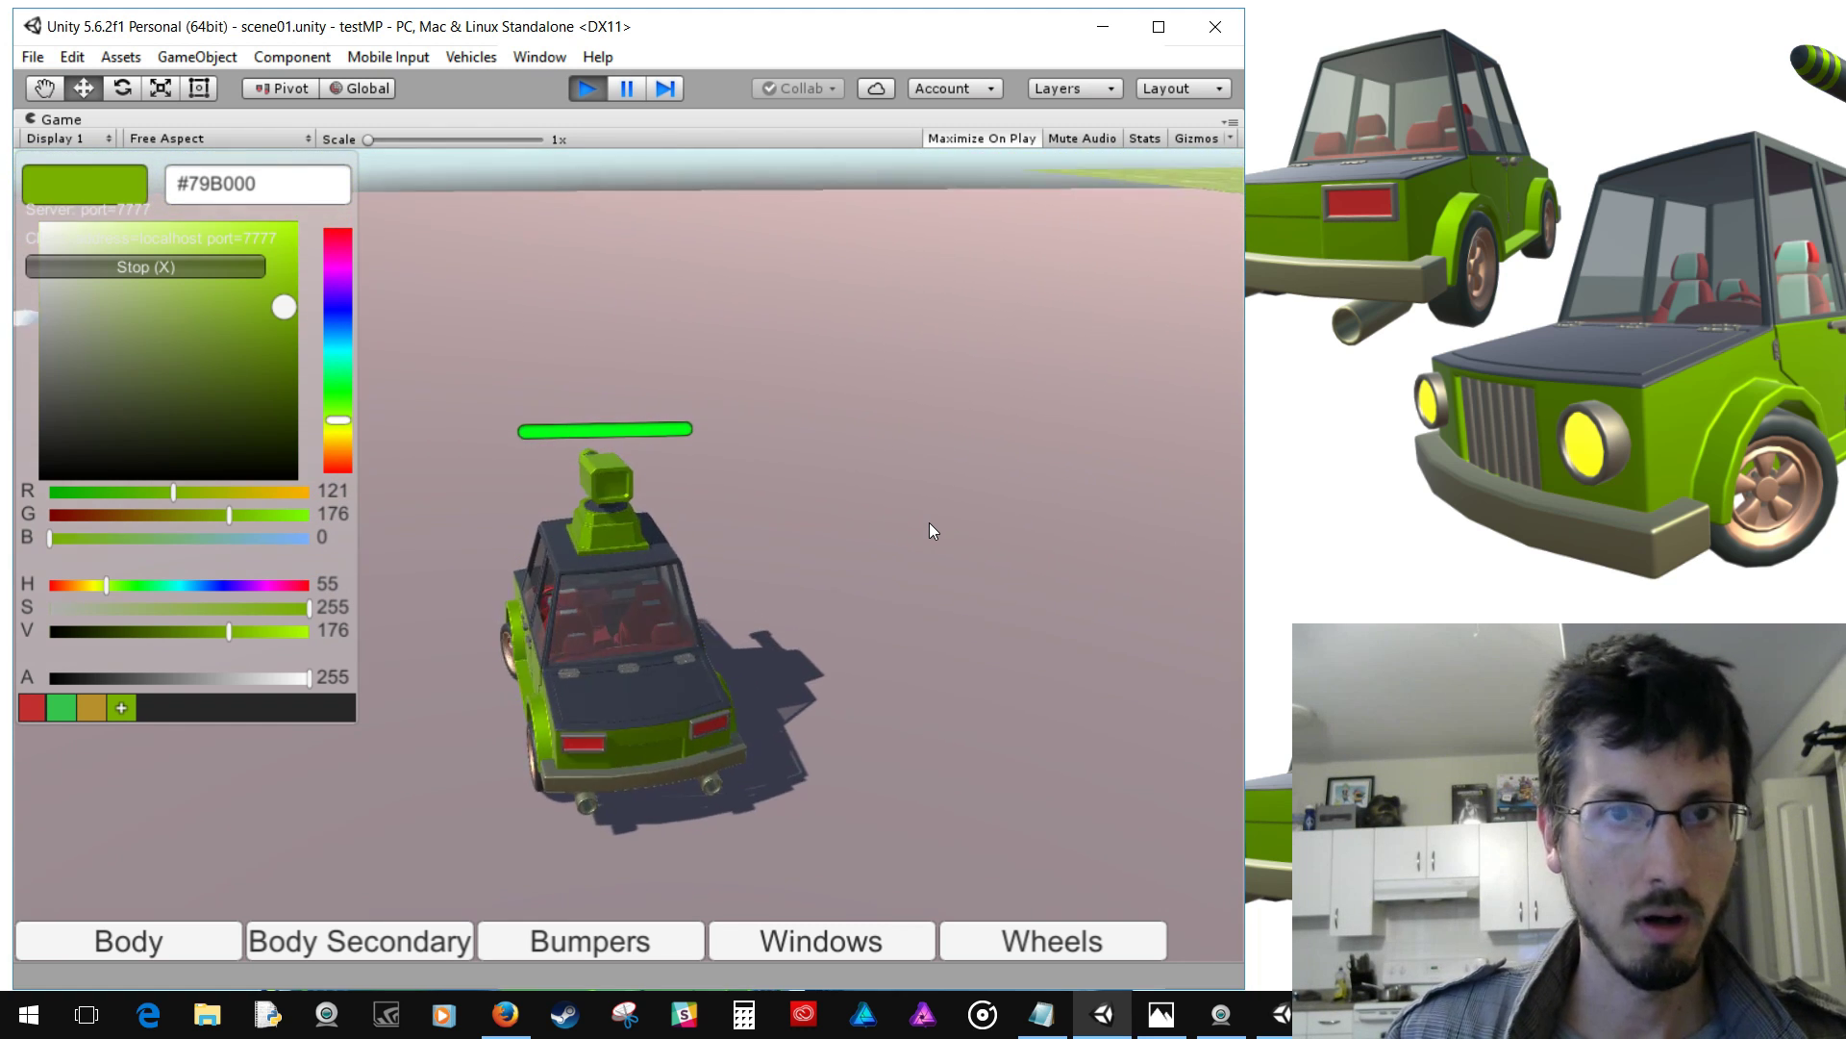
key("d")
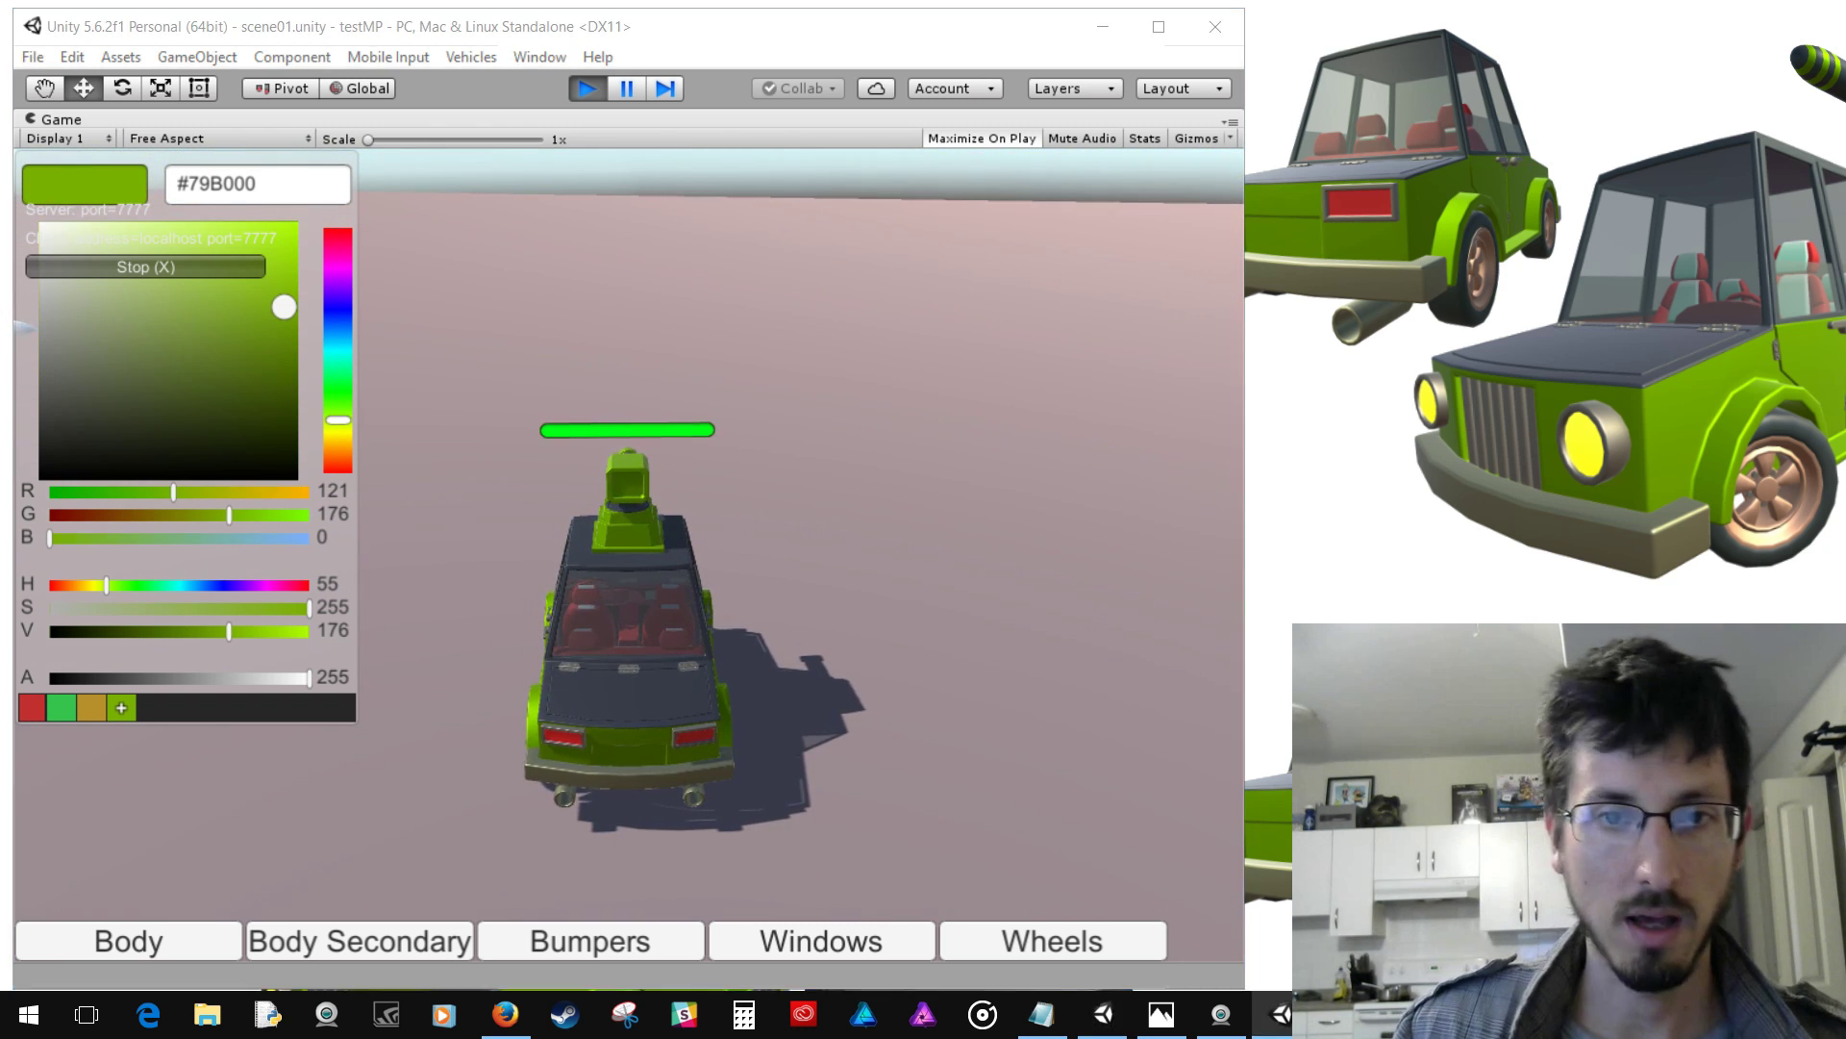
Place the standalone New Unity Project 1 game over the editor and join the localhost session as LAN client
left_click_drag(1273, 177, 1377, 245)
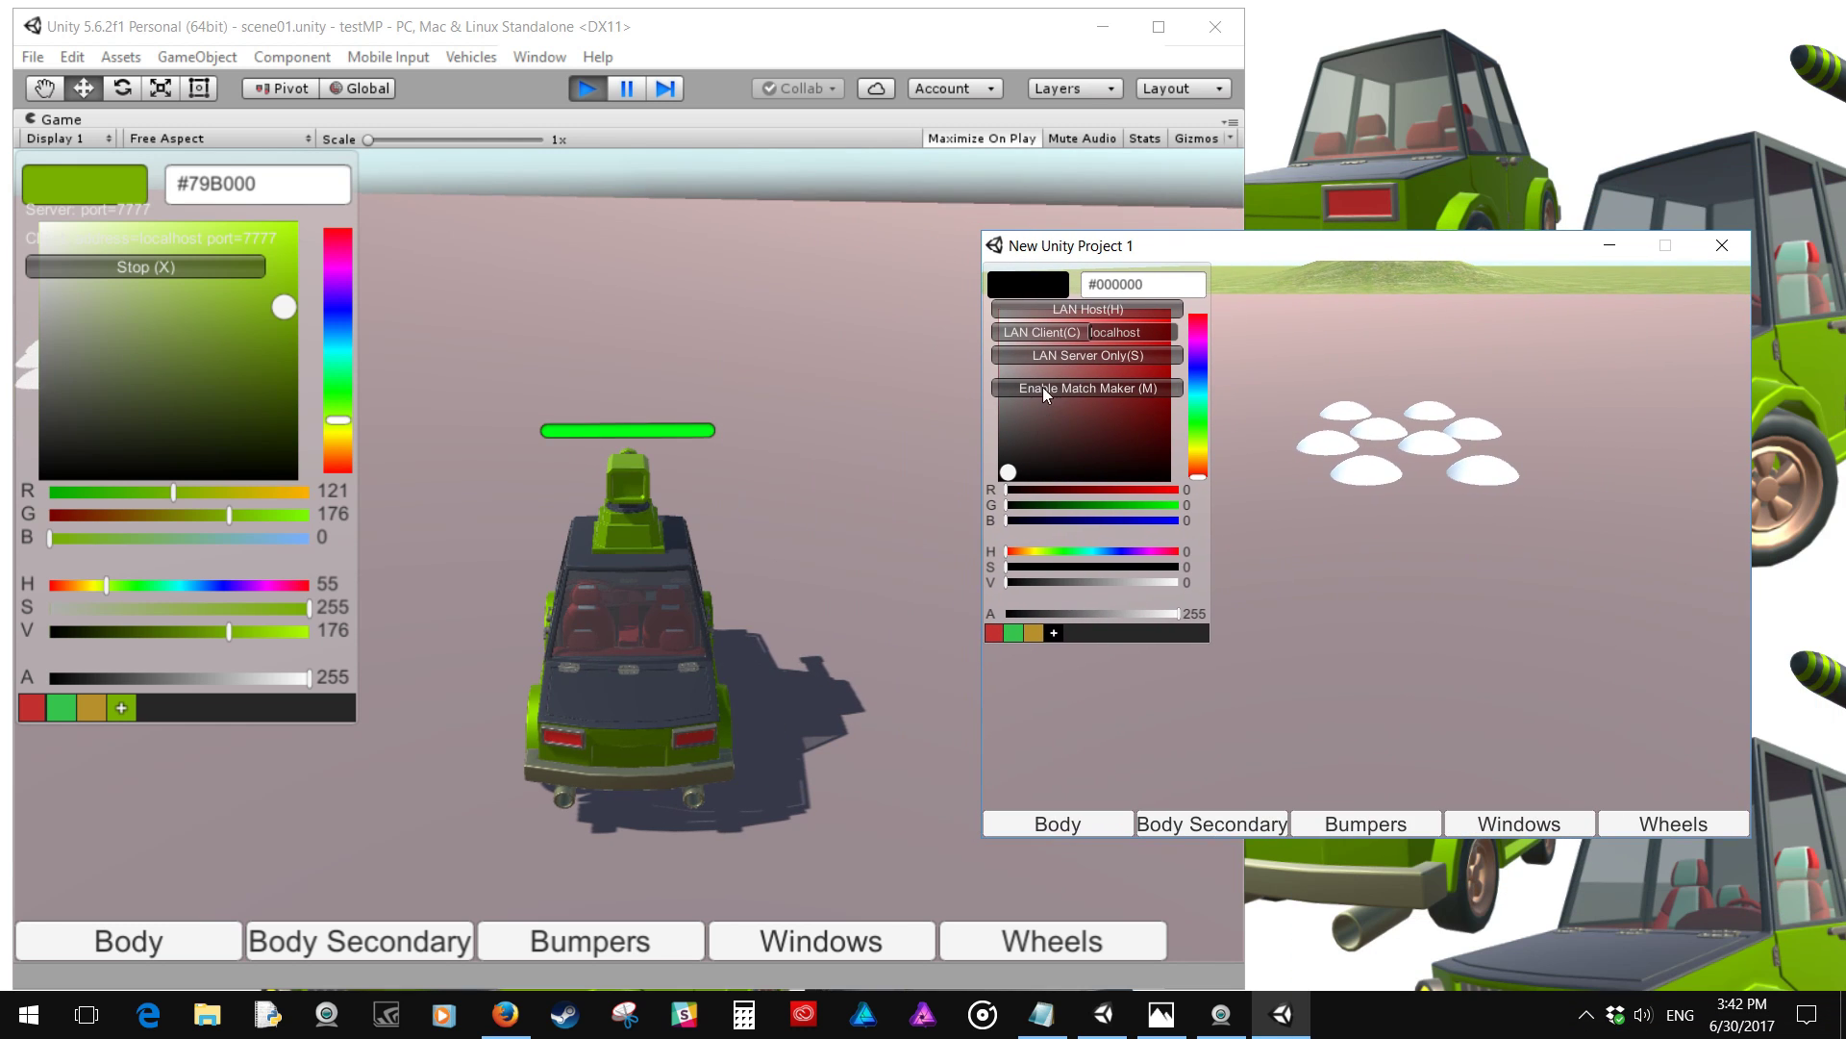
left_click(719, 491)
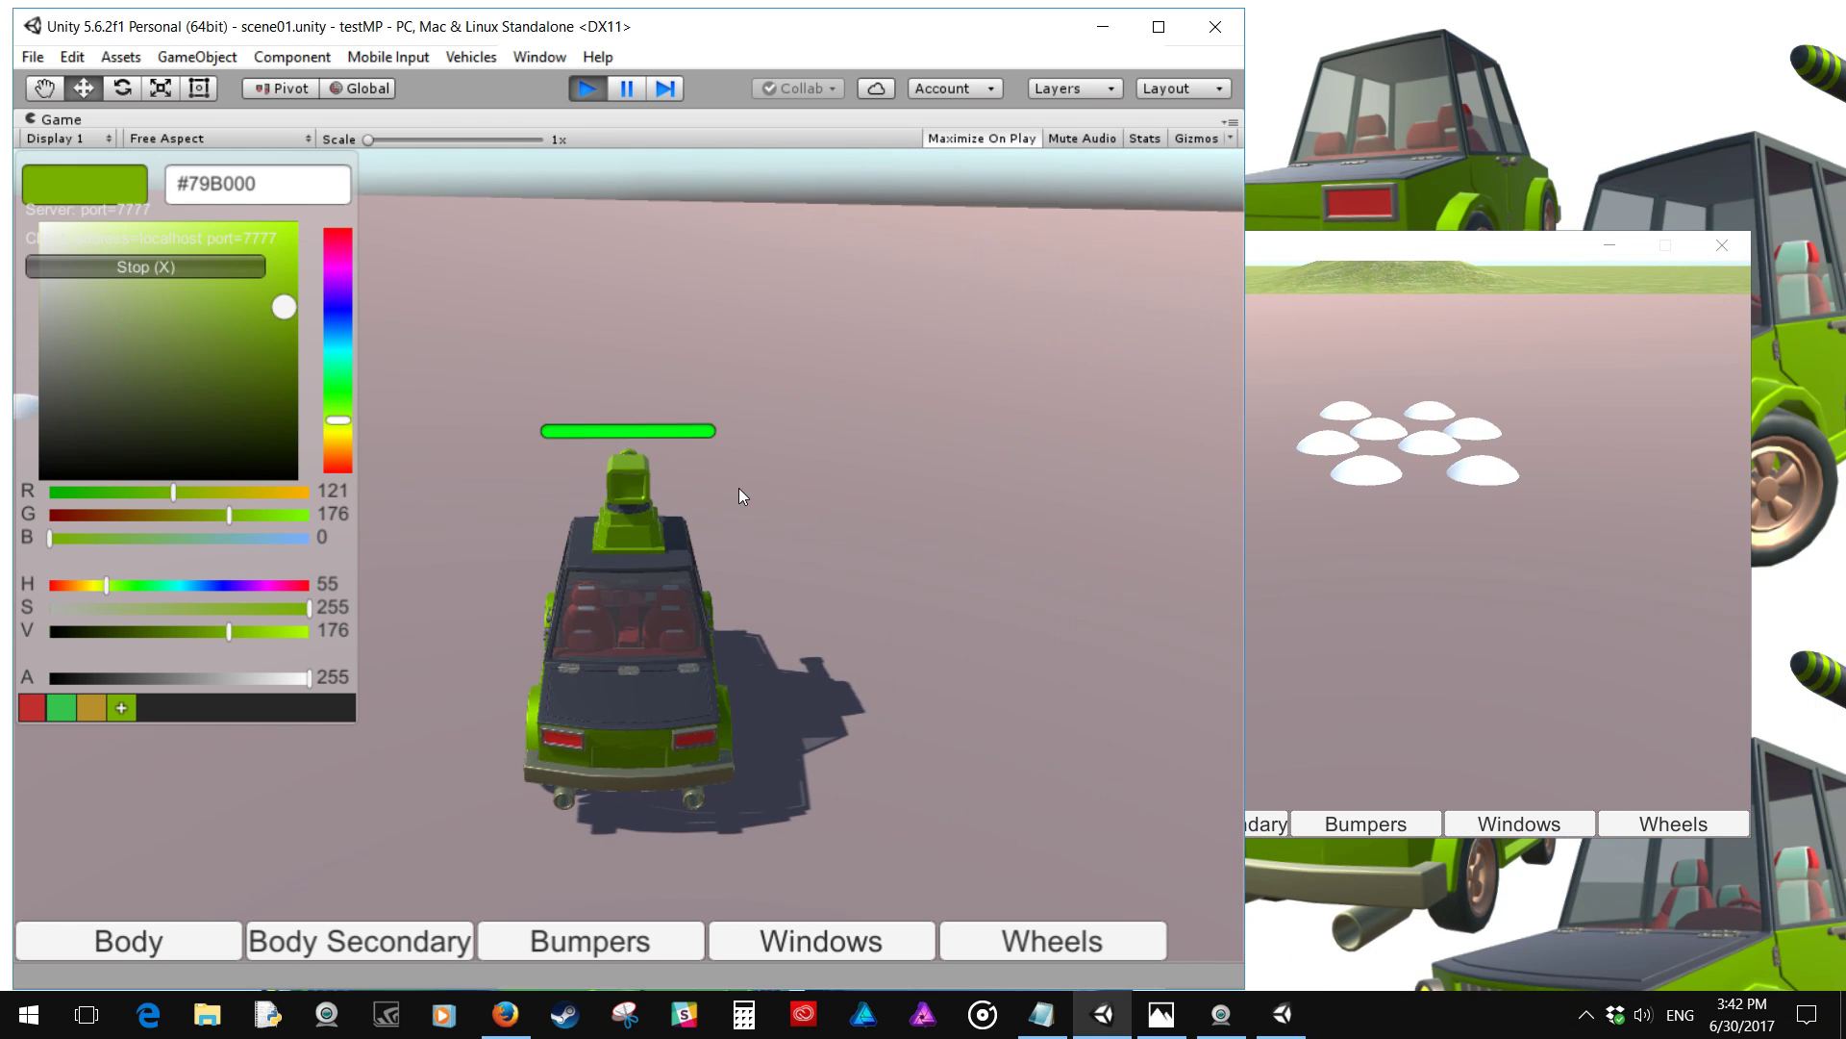
left_click(1345, 275)
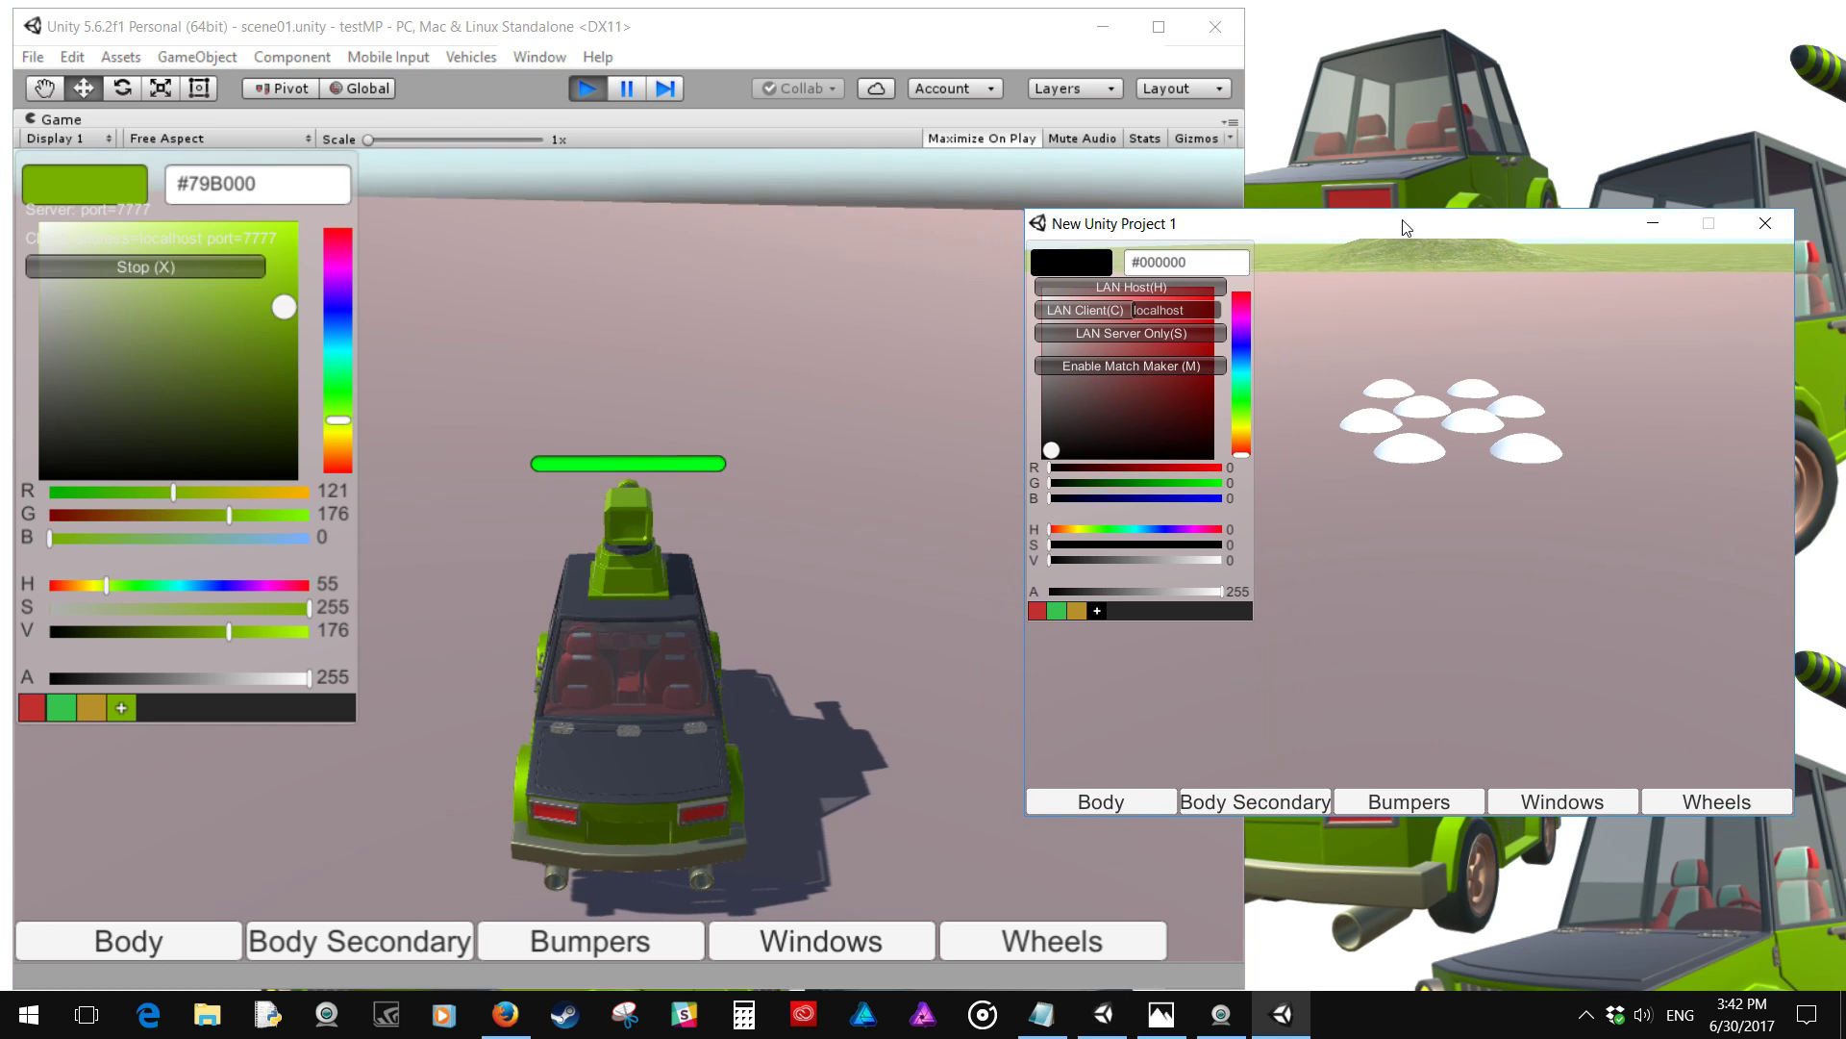
left_click(1034, 307)
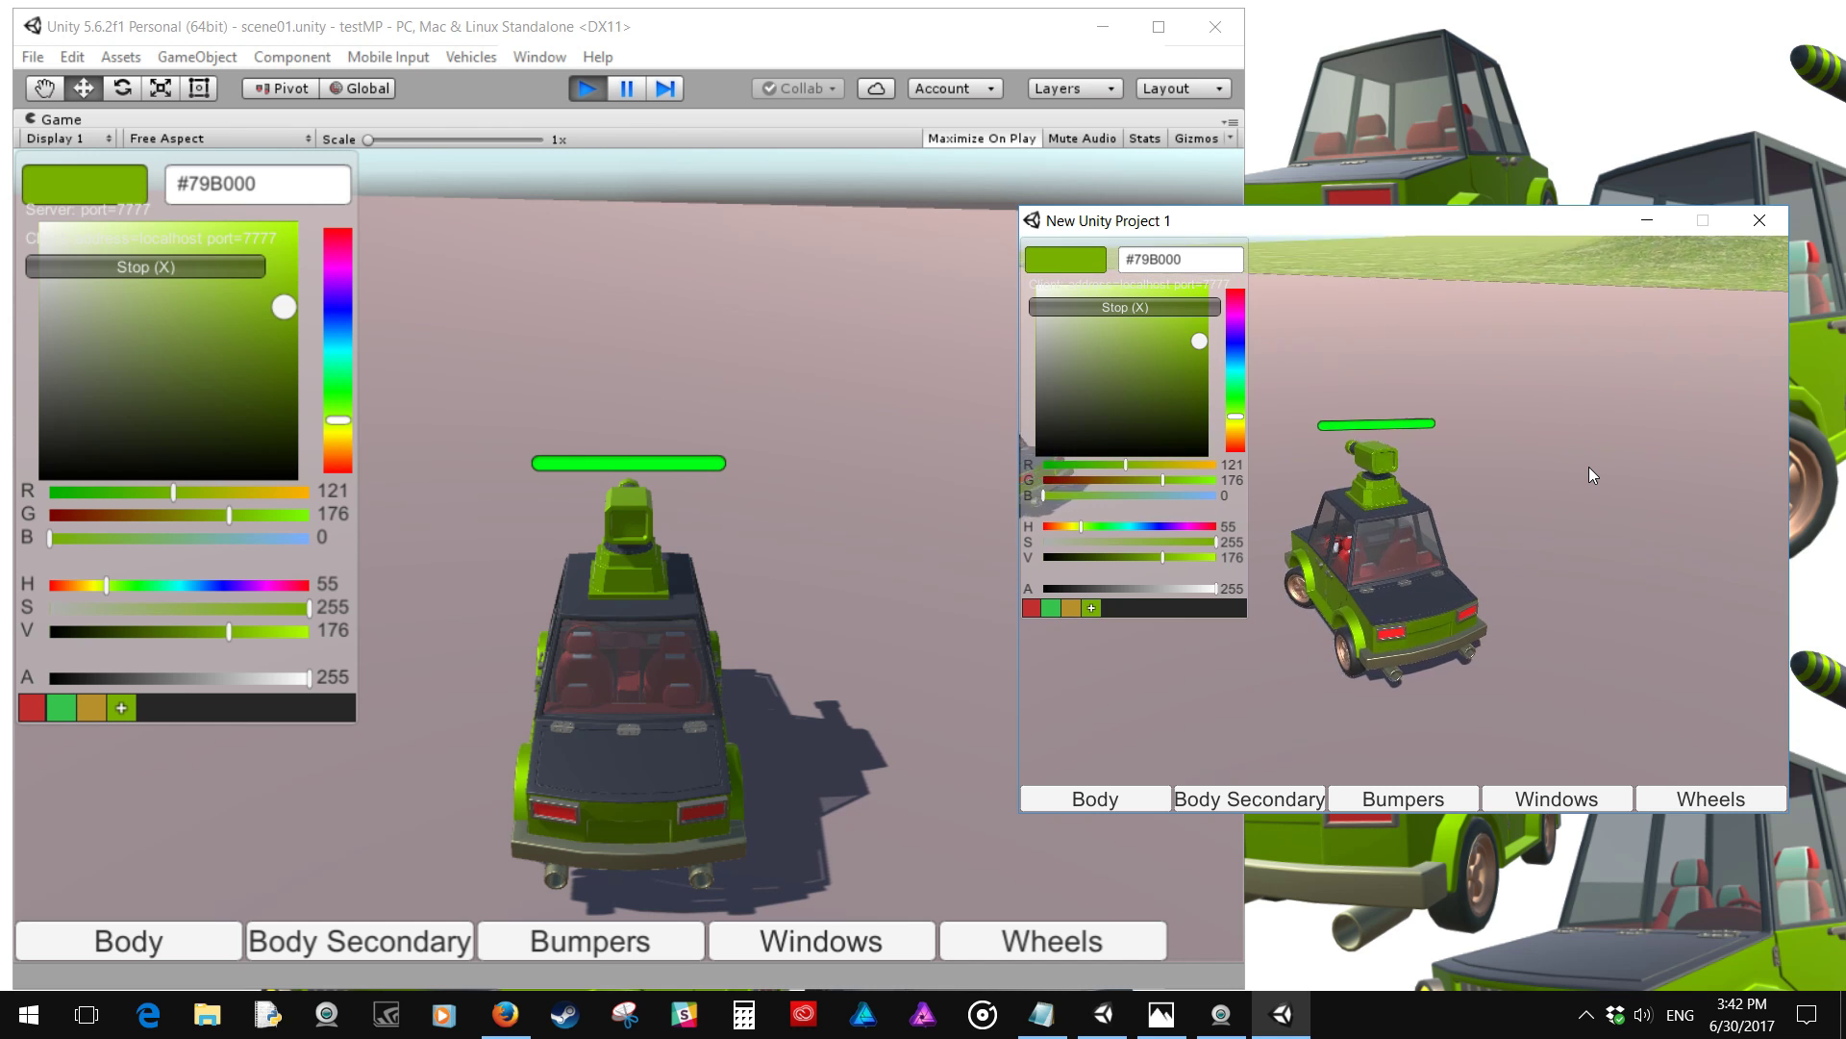
Fire rockets from the client's car at the host's car to test damage across the network
key("space")
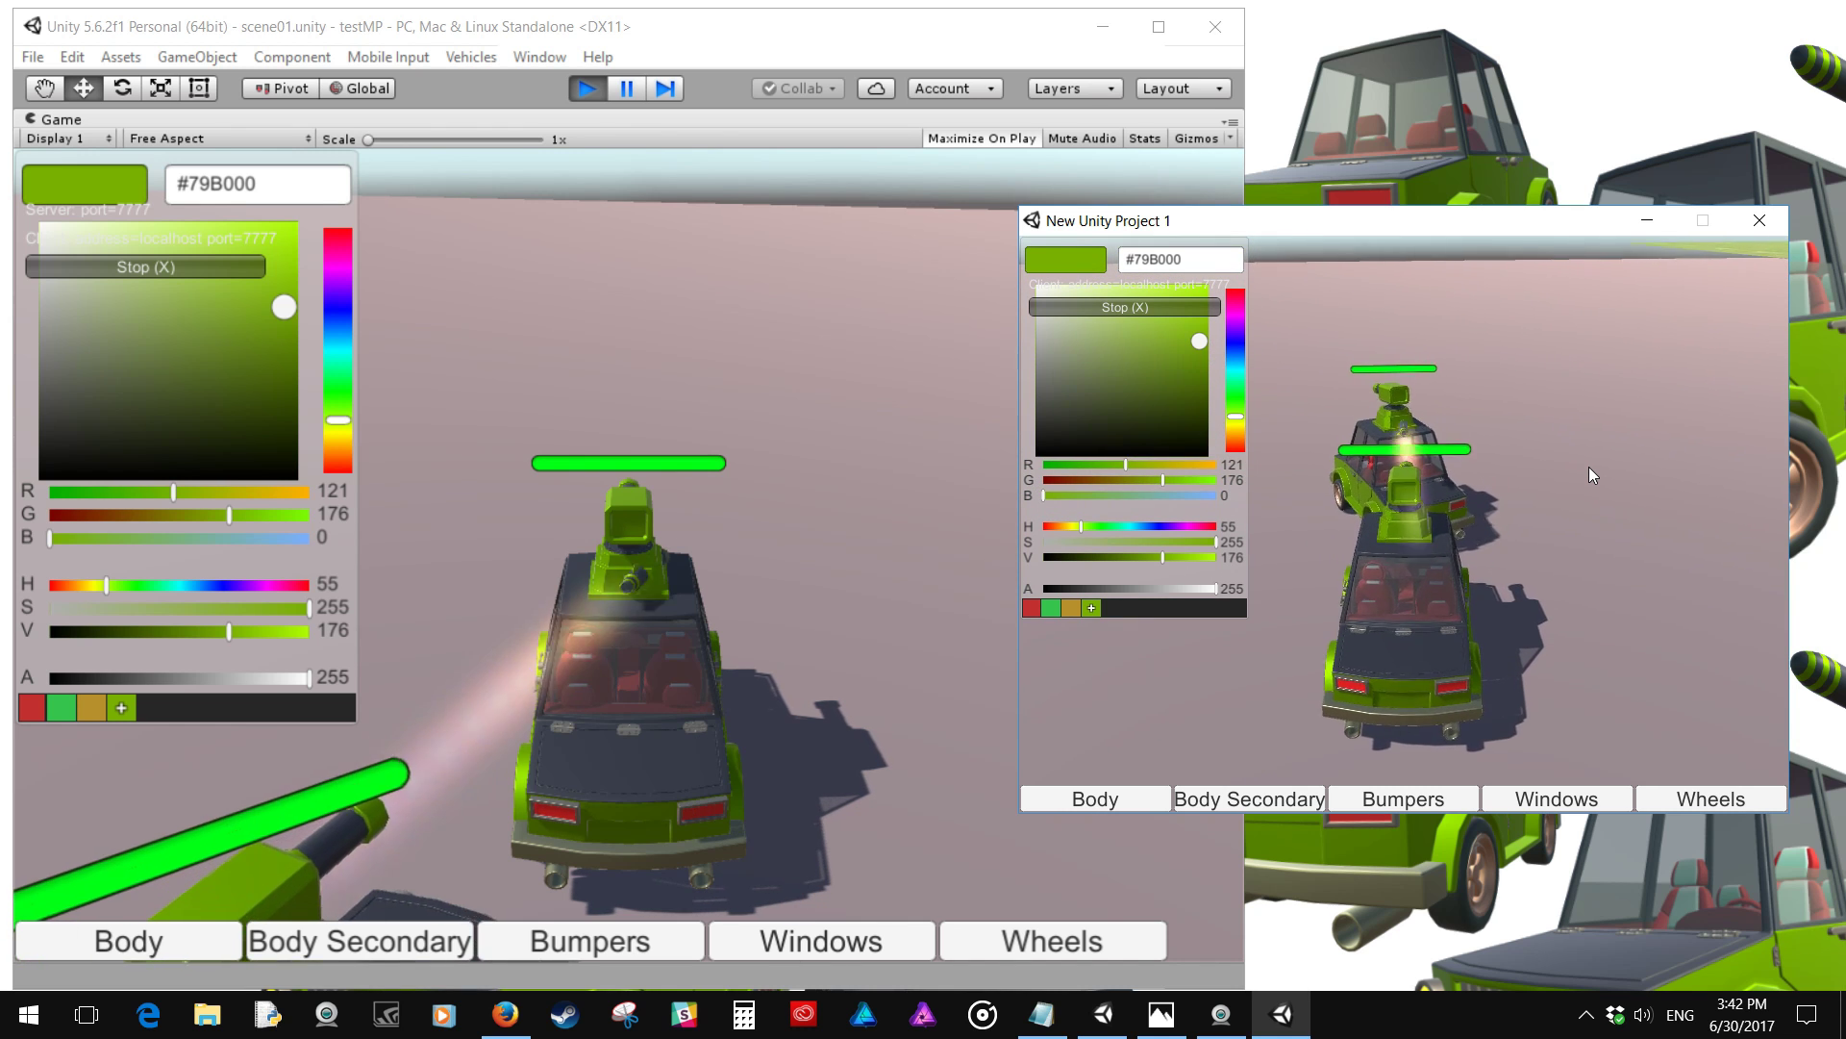
key("s")
key("space")
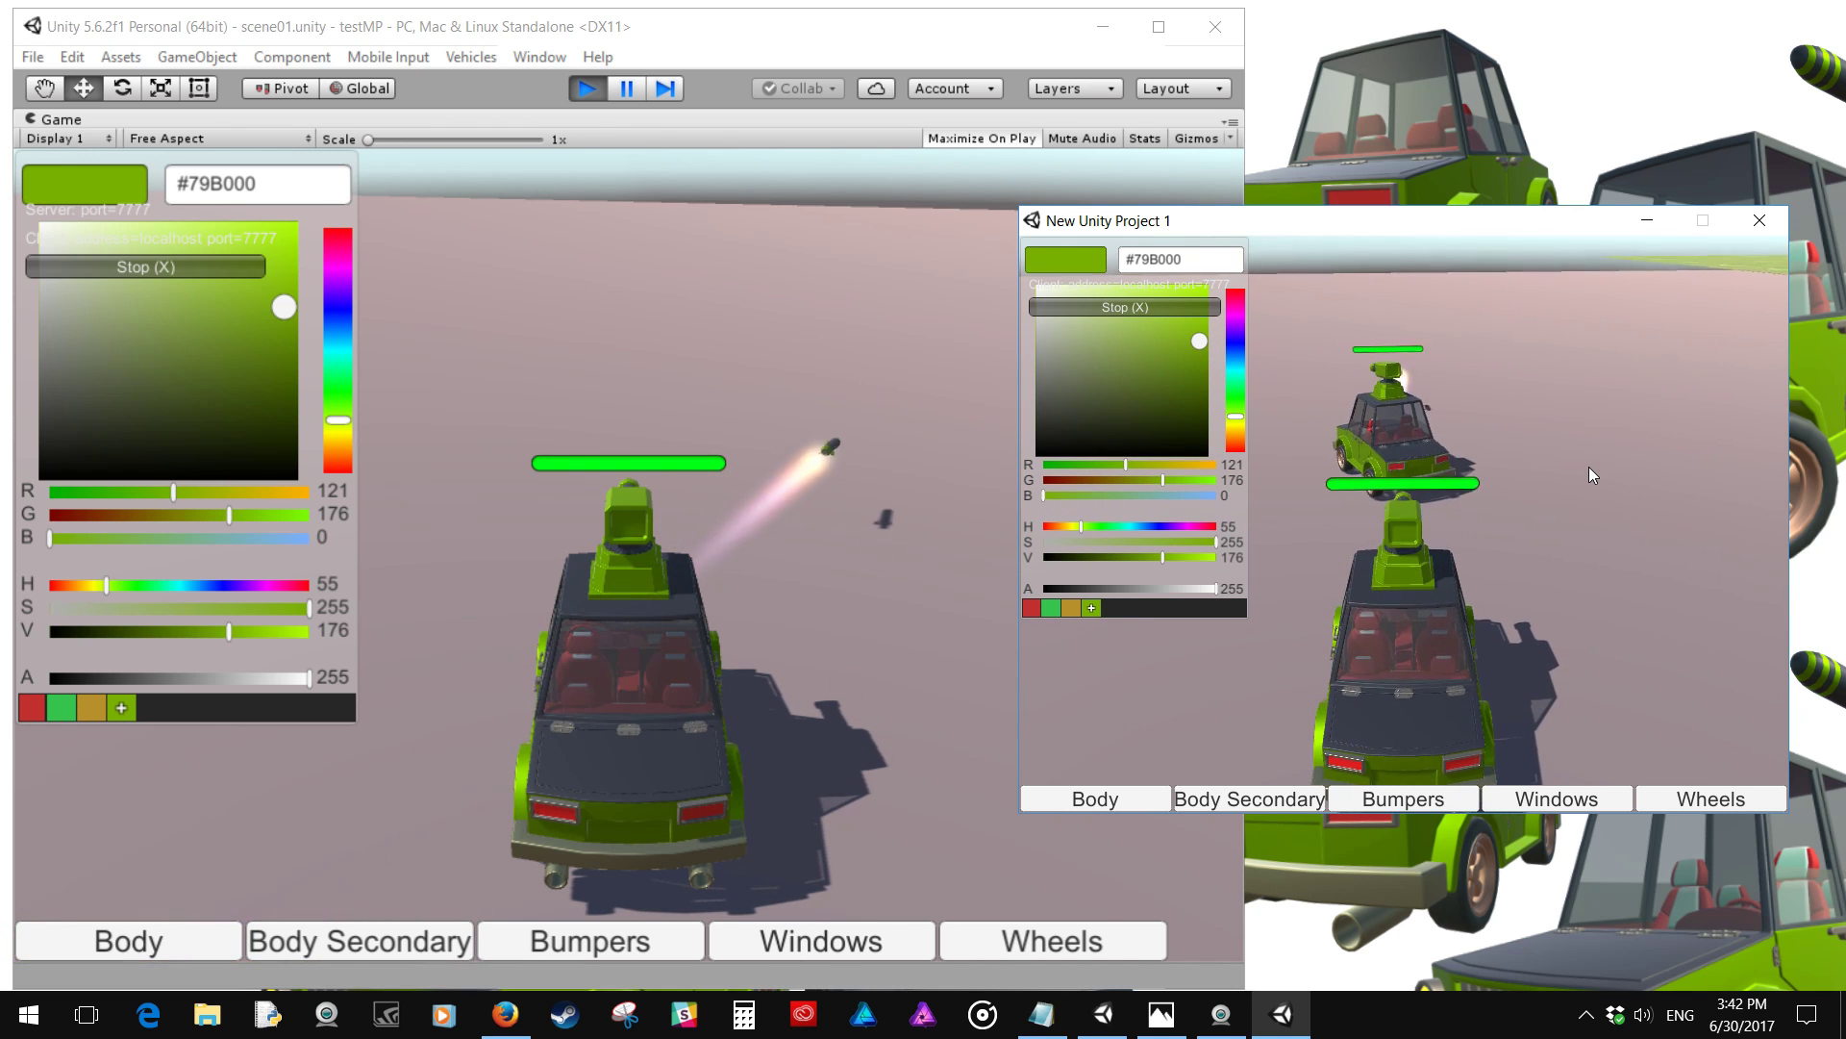
key("space")
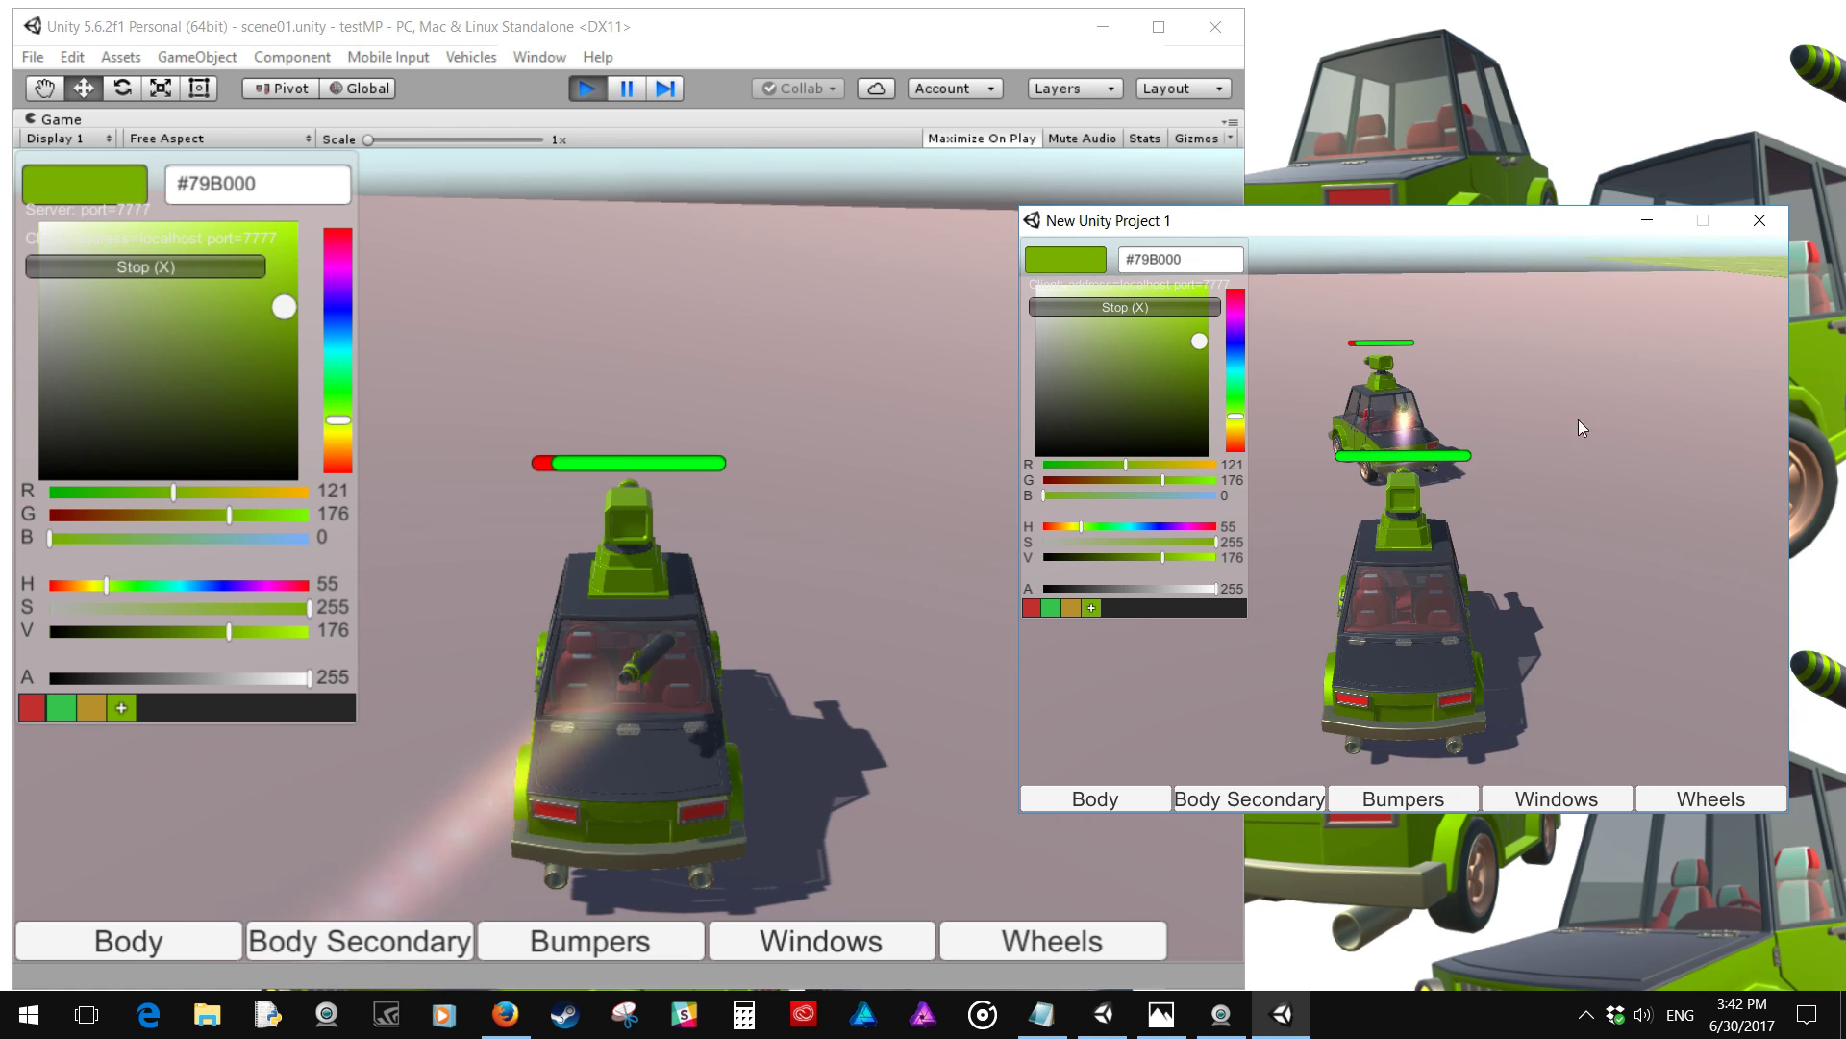
Arrange the editor and the standalone game window so that both players' cars are in view side by side
left_click(913, 532)
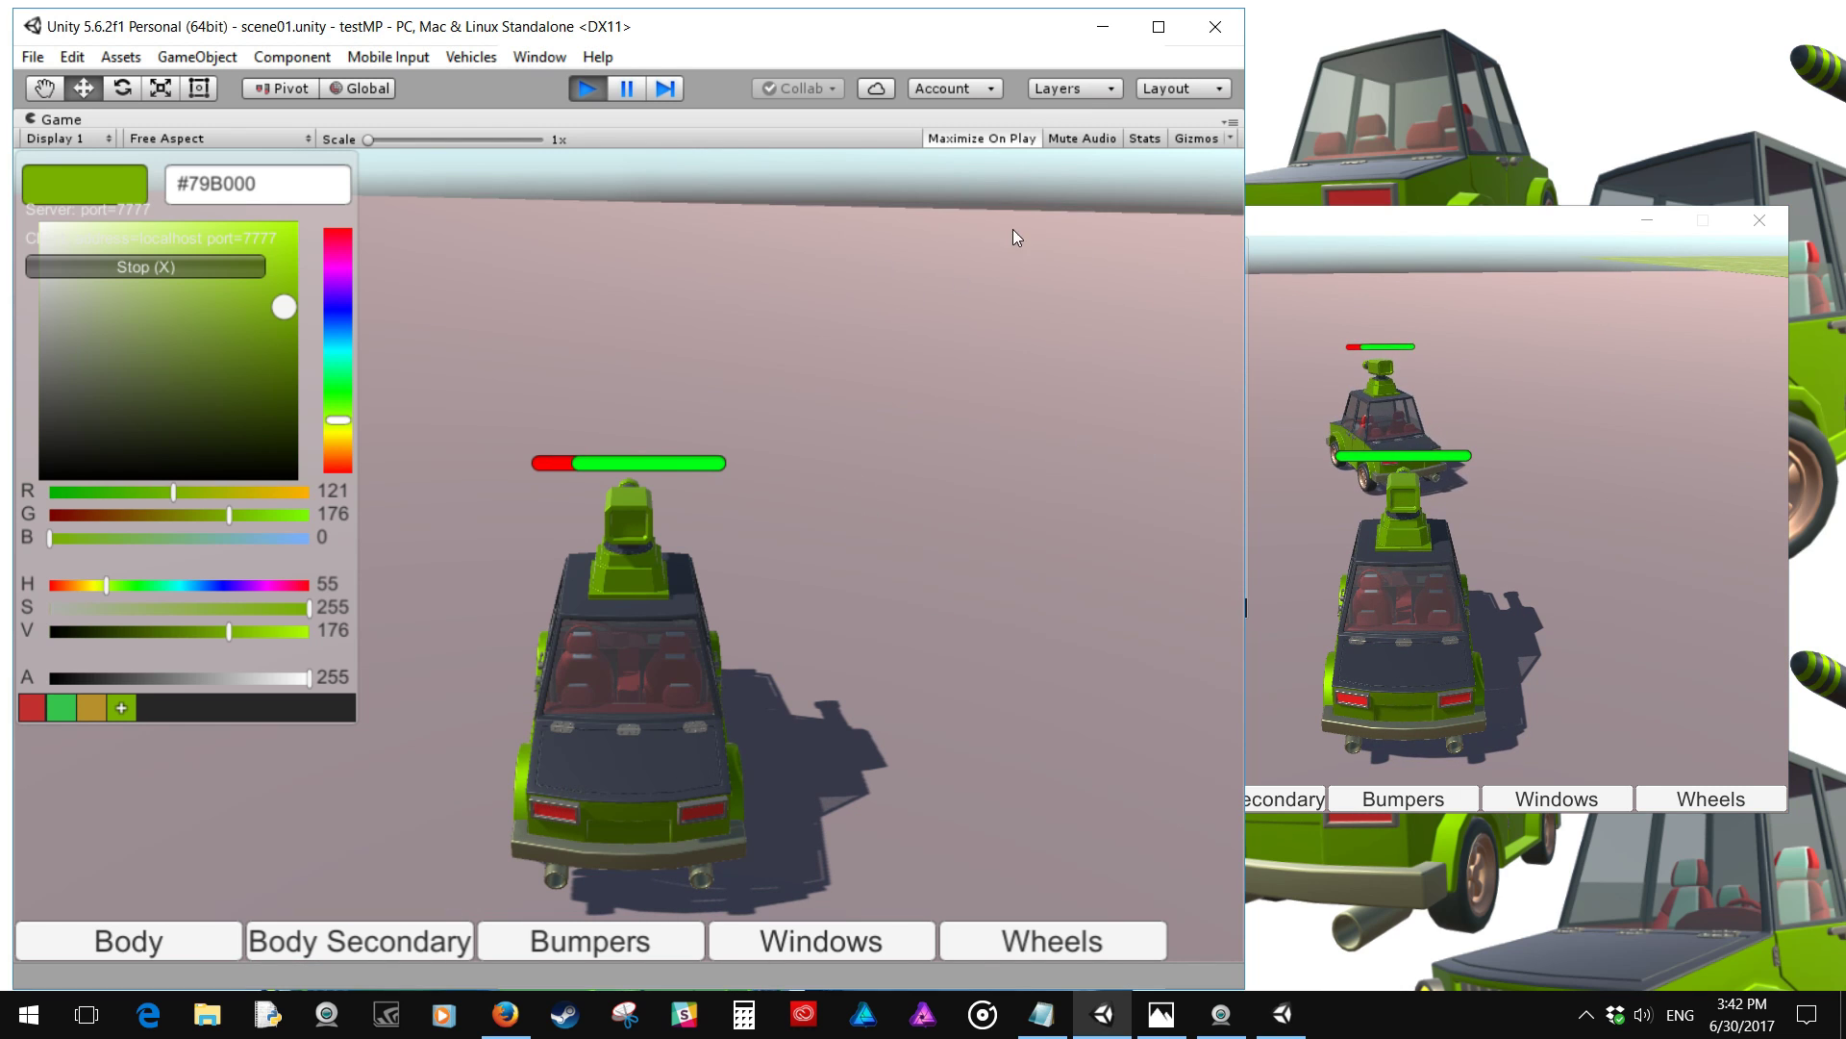
left_click_drag(995, 40, 899, 40)
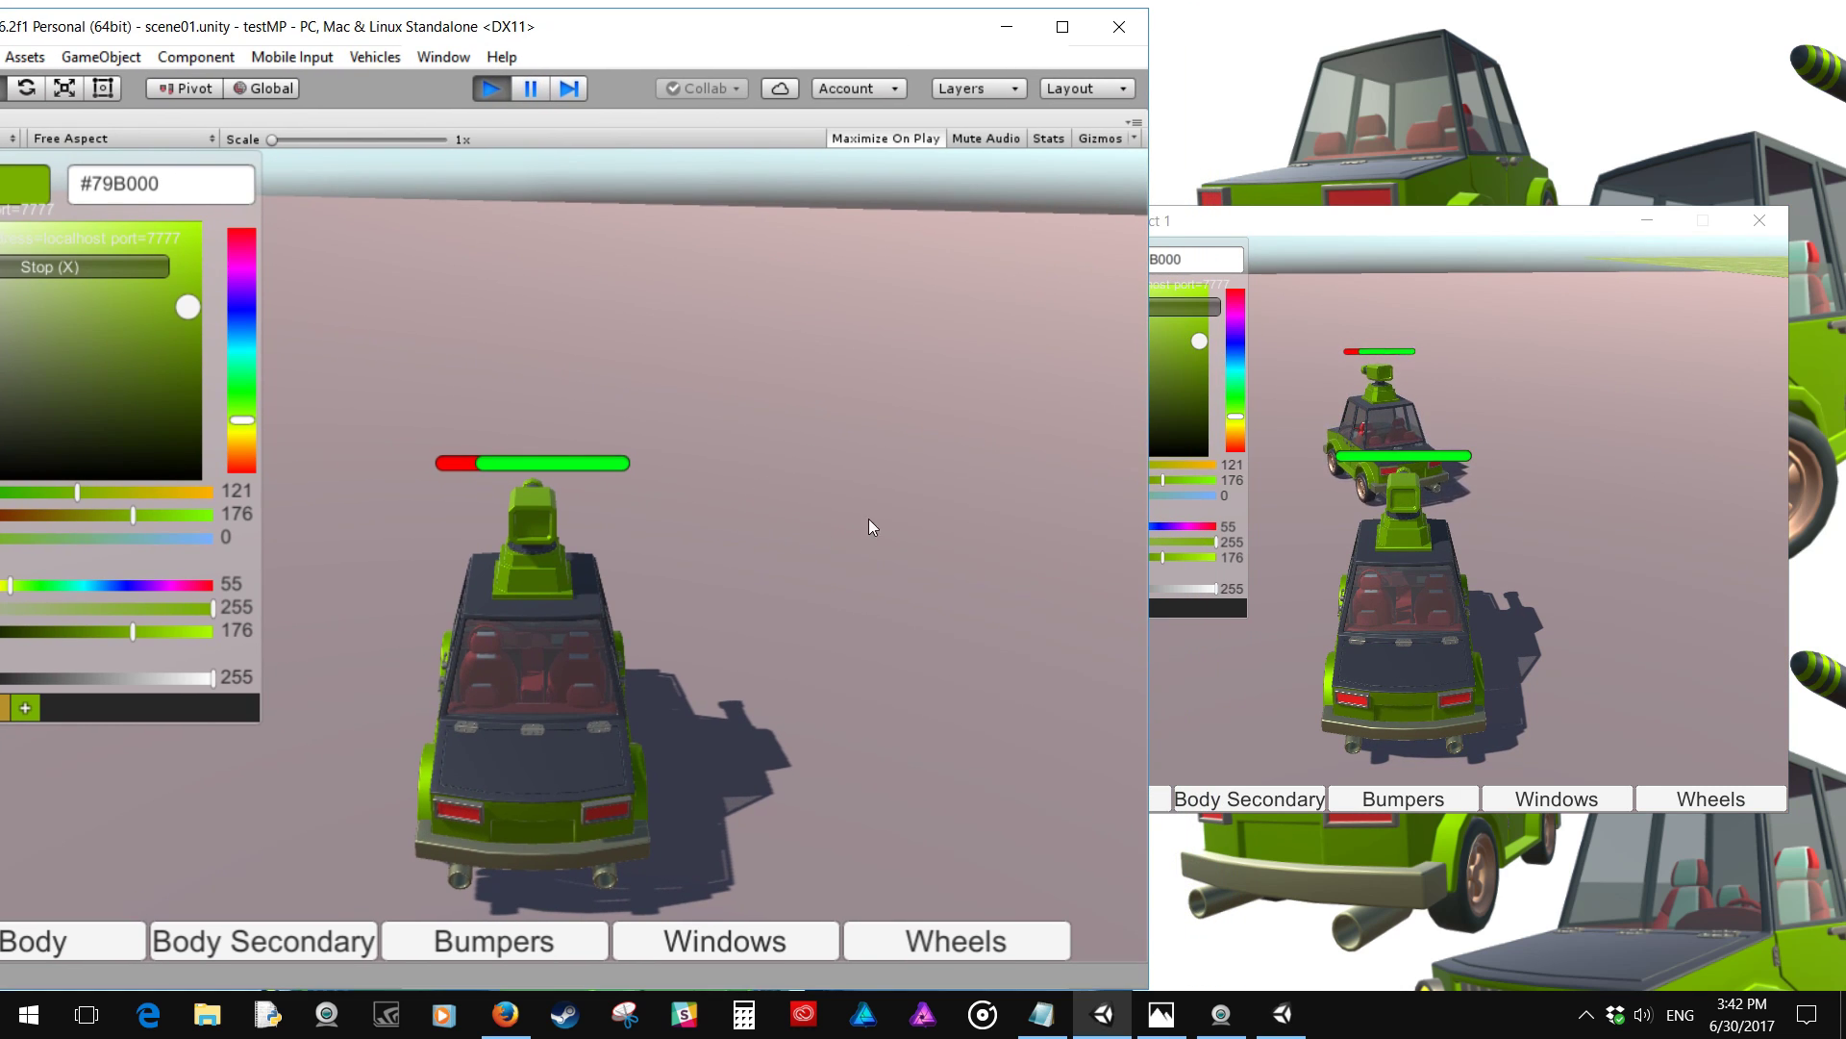
left_click_drag(1335, 224, 1364, 192)
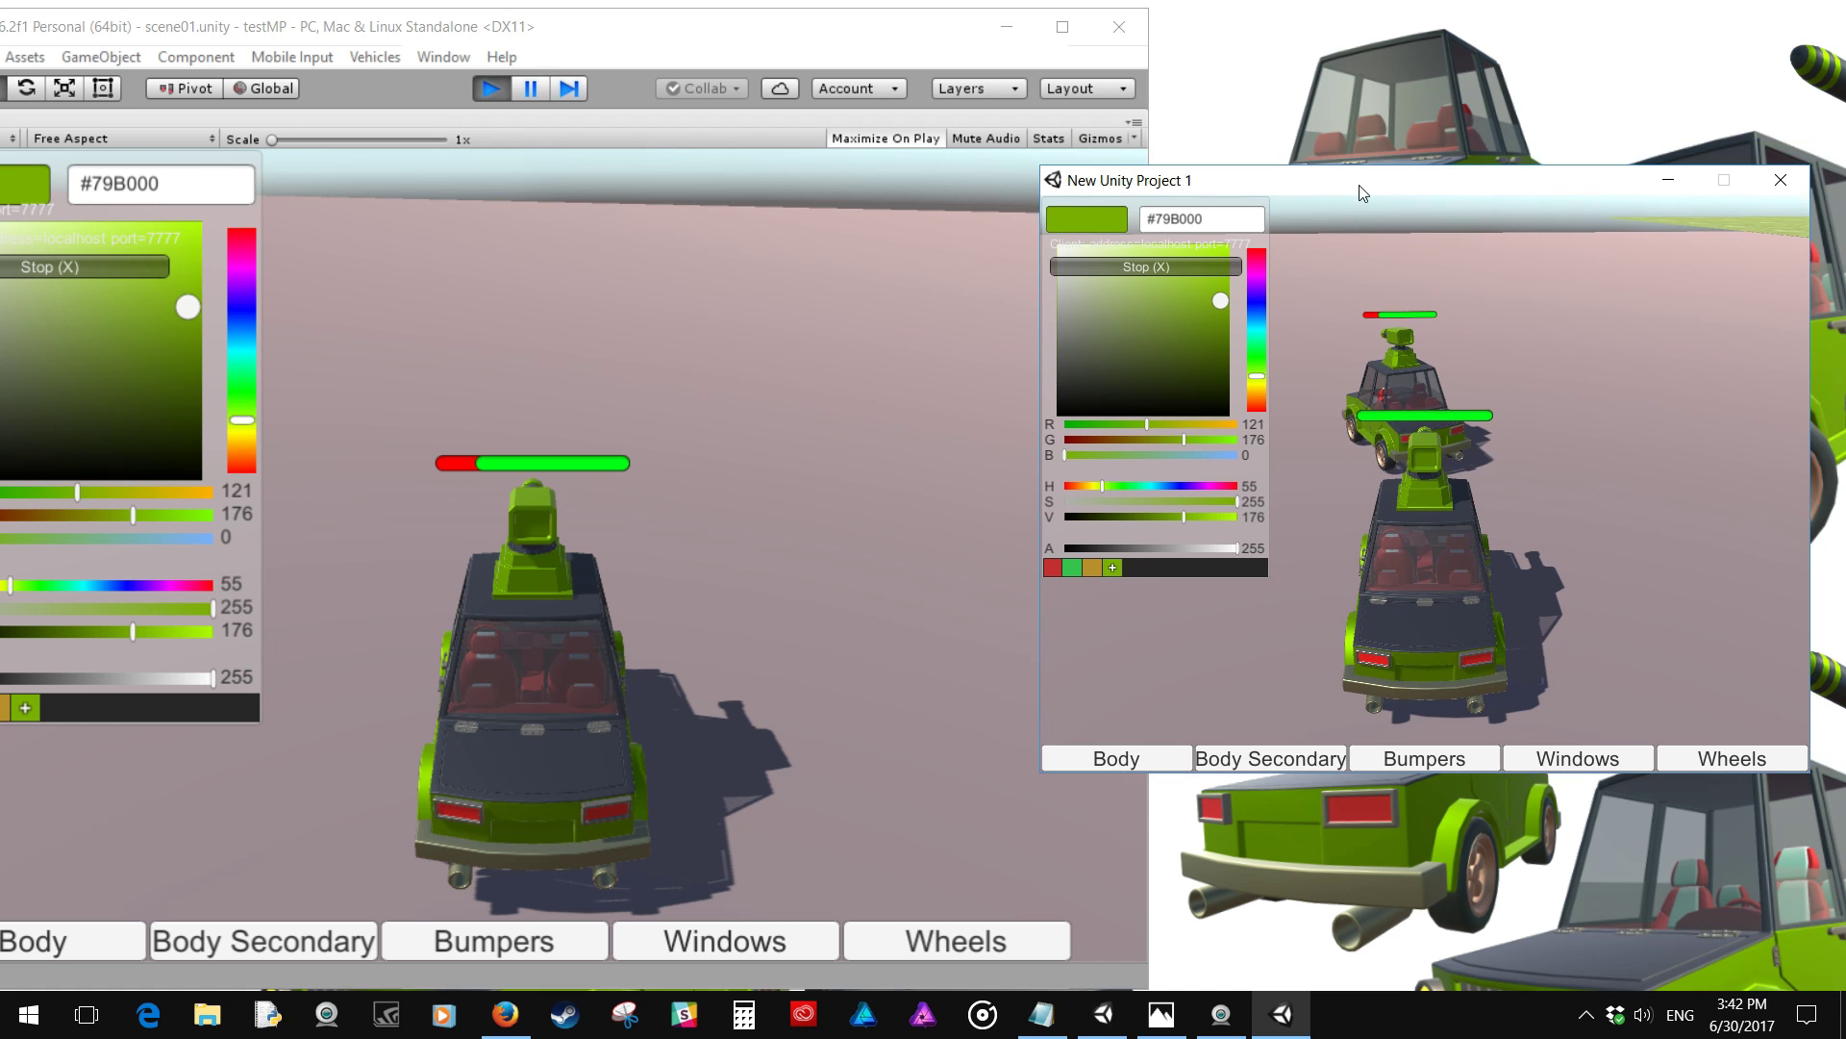
Drive the host's car in a wide loop until it faces the client's car
left_click(678, 47)
key("w")
key("d")
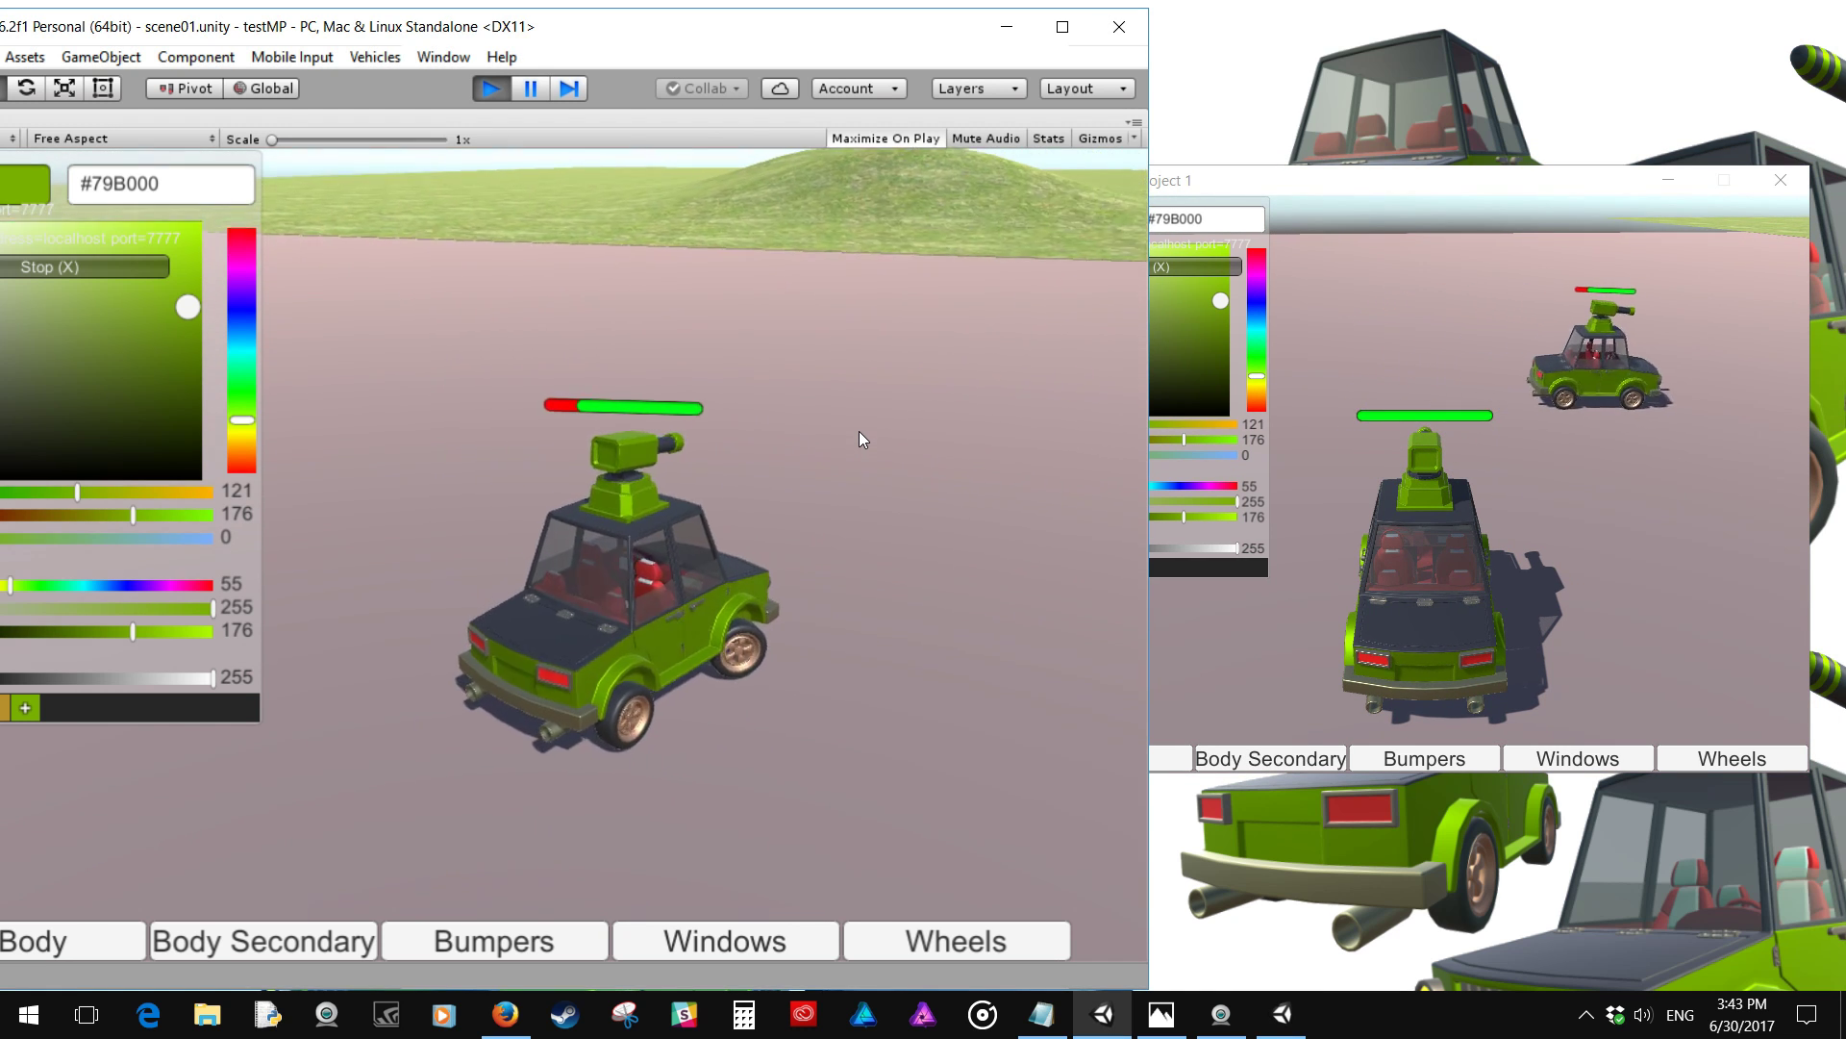
key("a")
key("a")
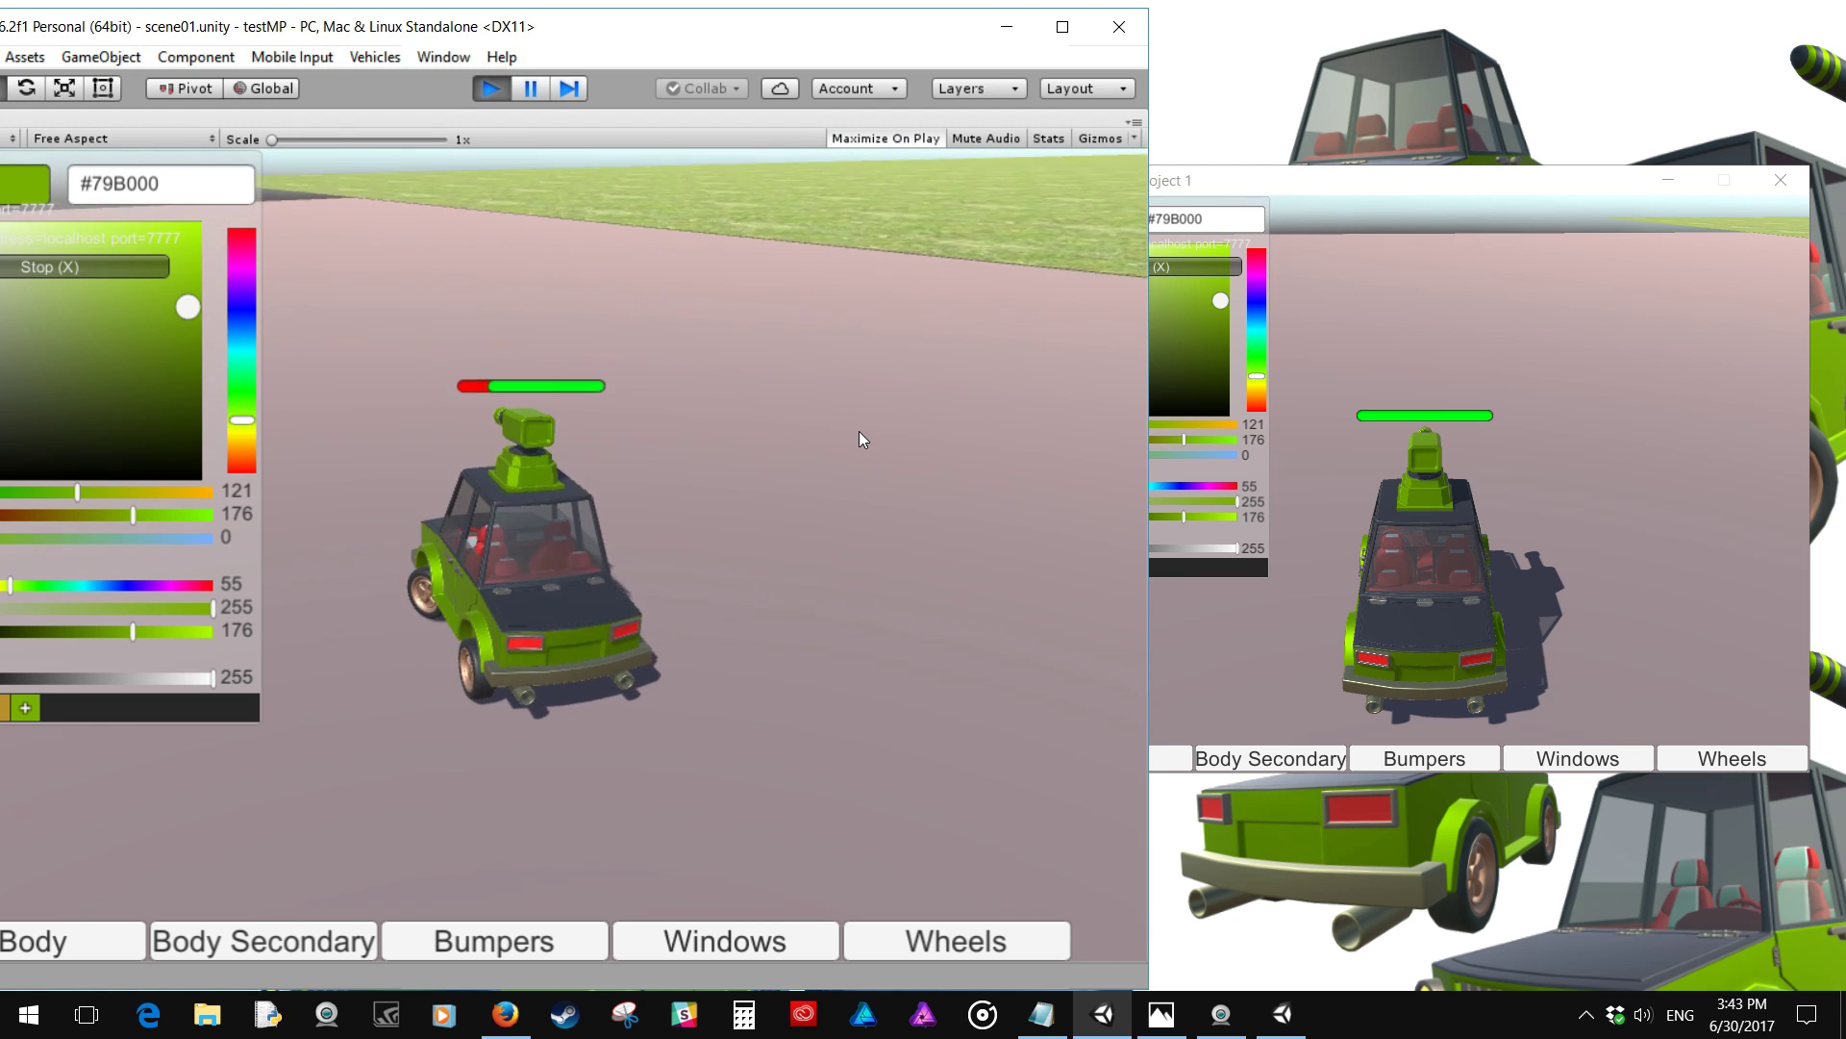
key("a")
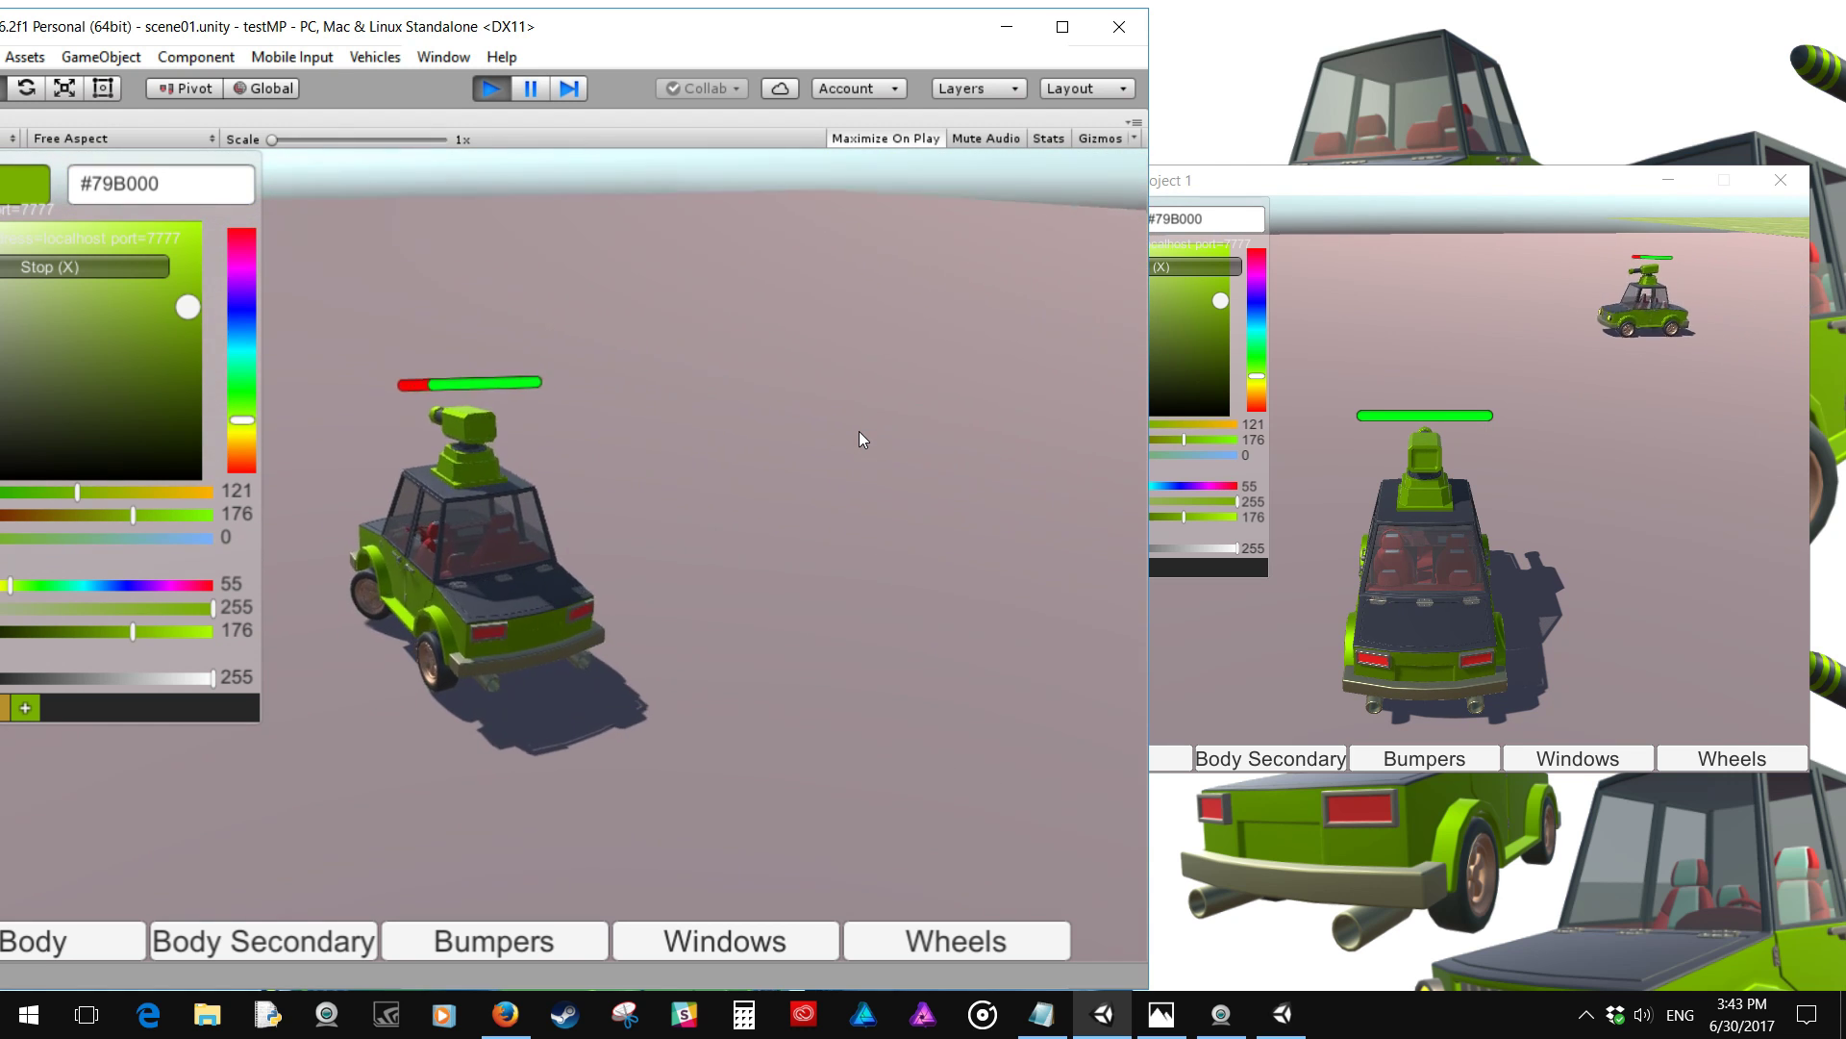
key("a")
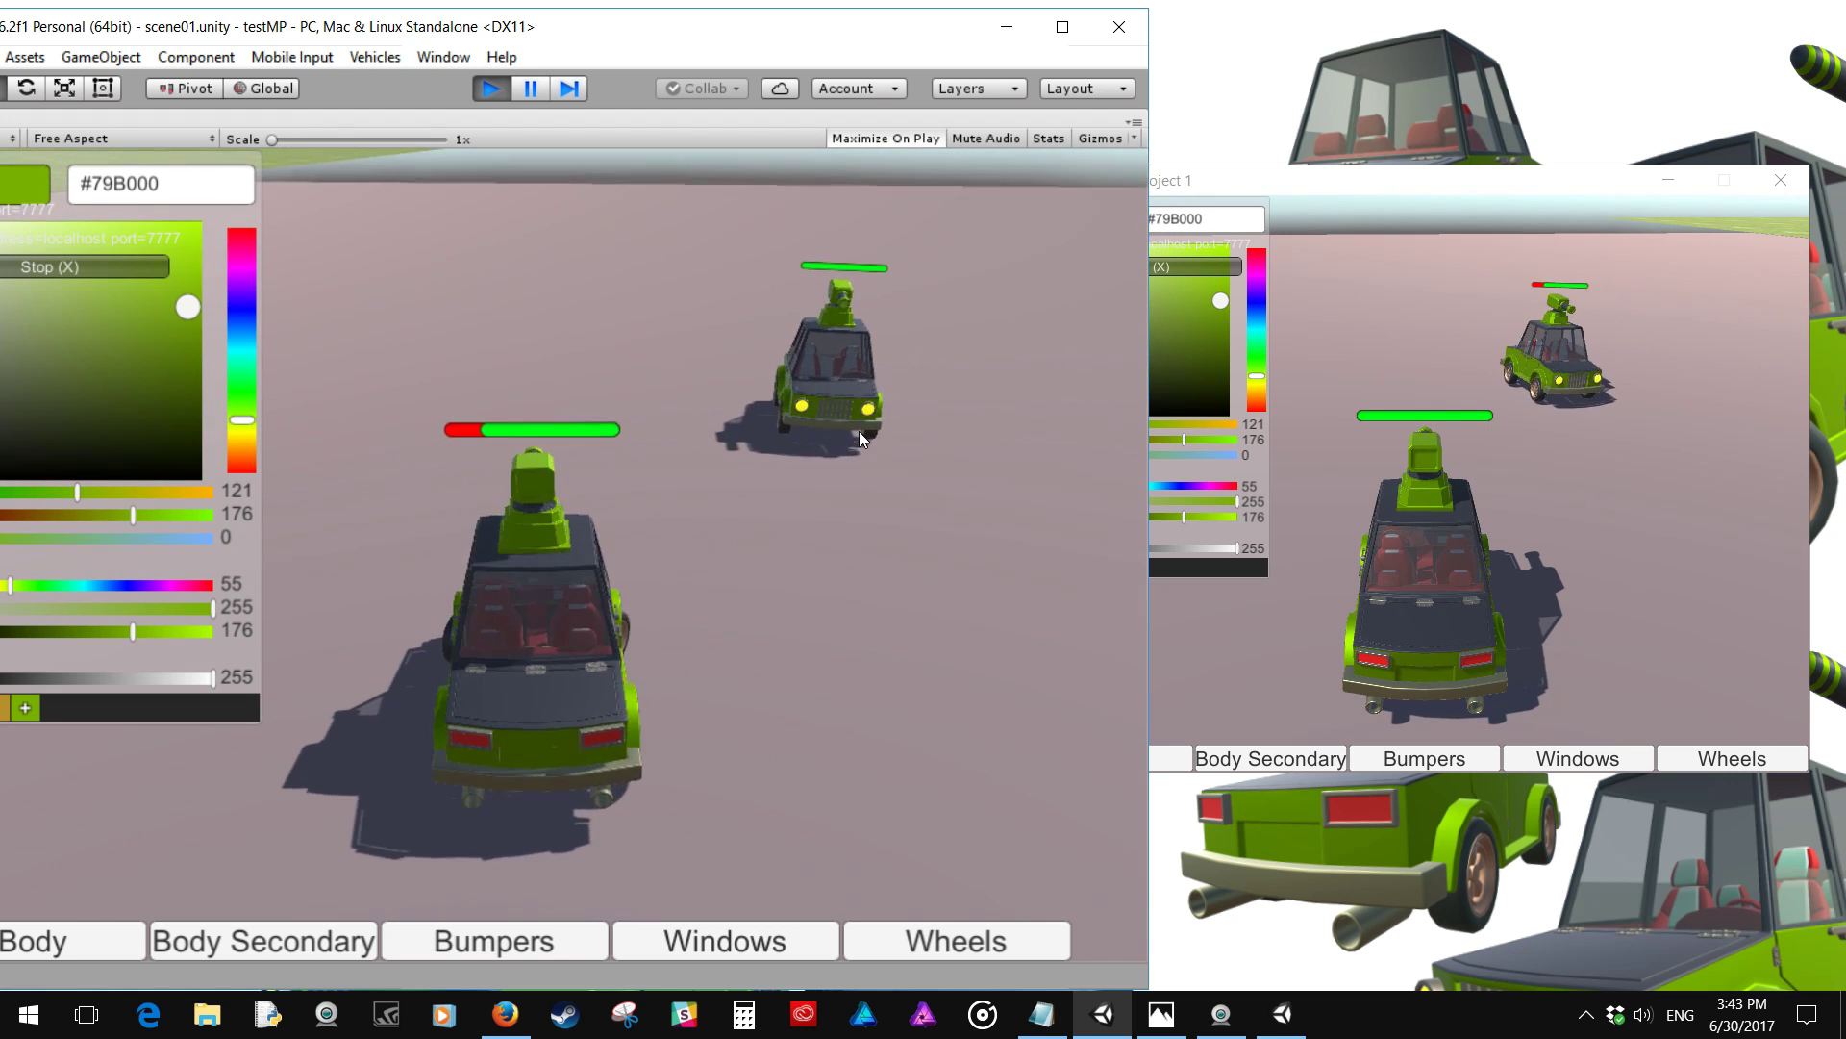
Fire repeated rocket volleys from the host's car at the client's car while adjusting its position and aim
key("w")
key("d")
key("space")
key("space")
key("space")
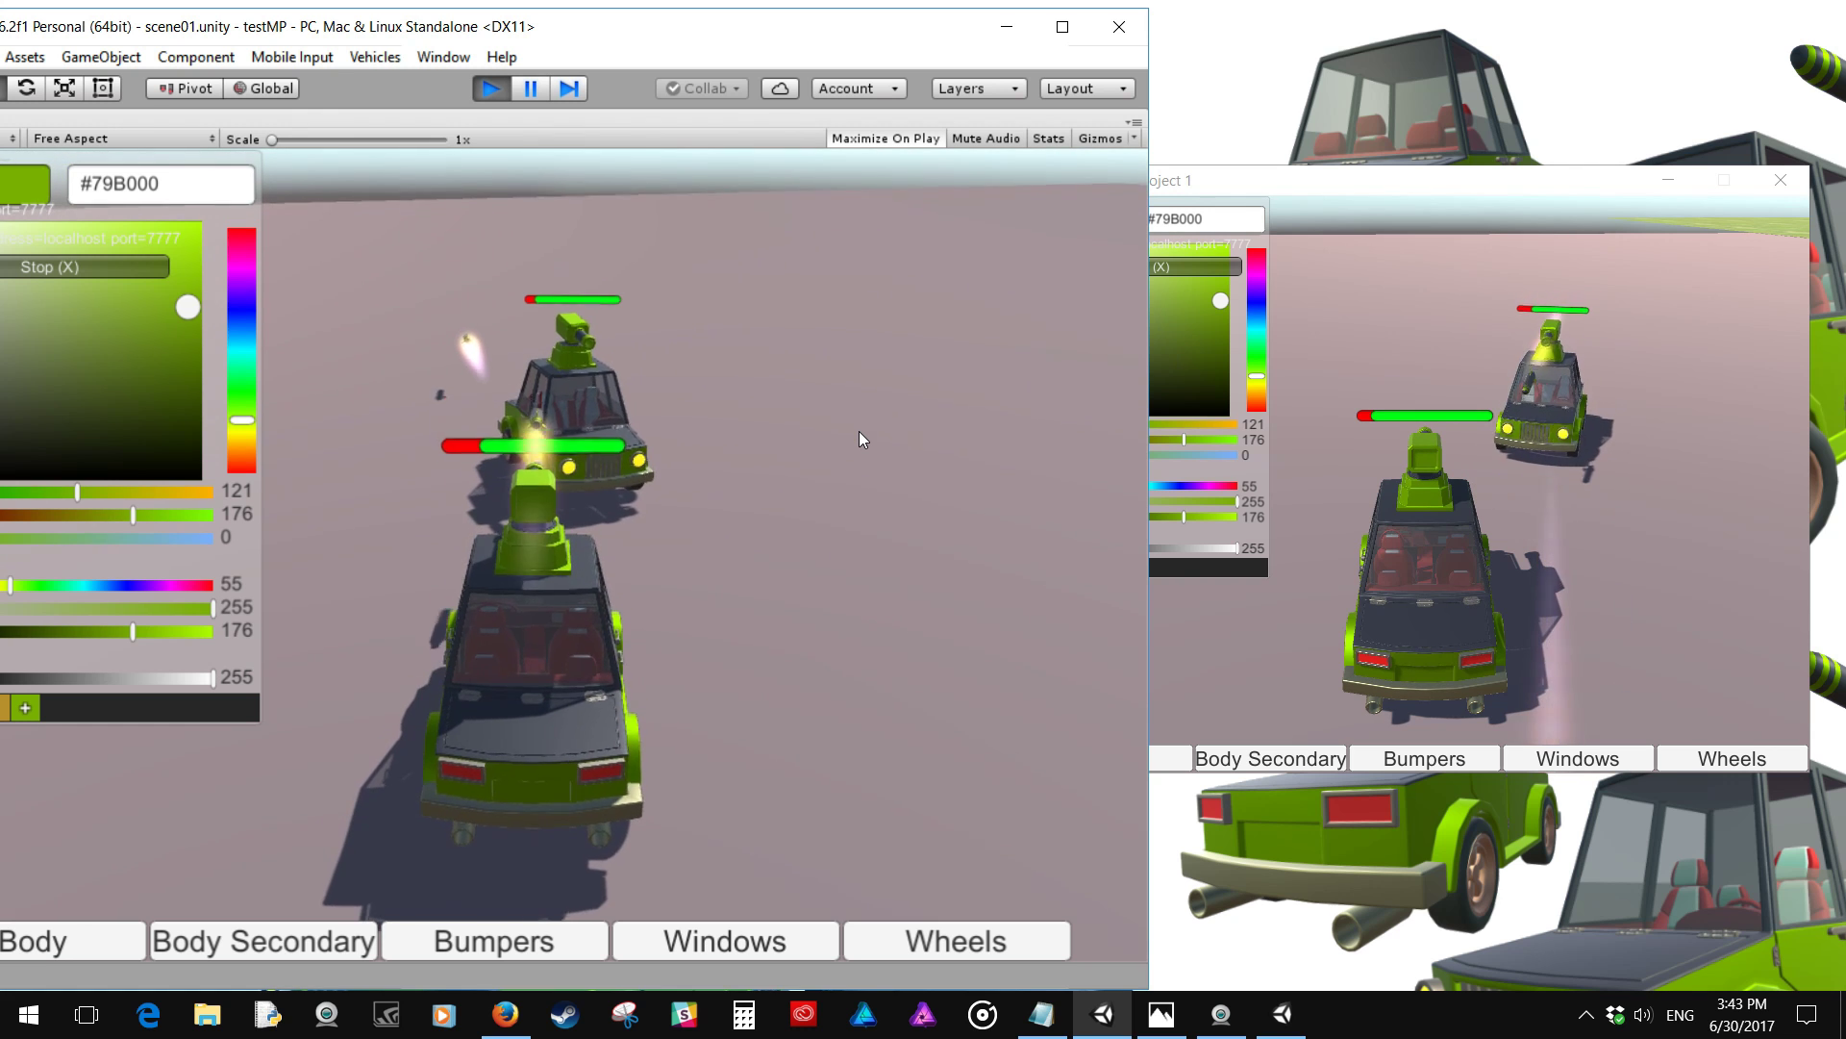
key("space")
key("space")
key("space")
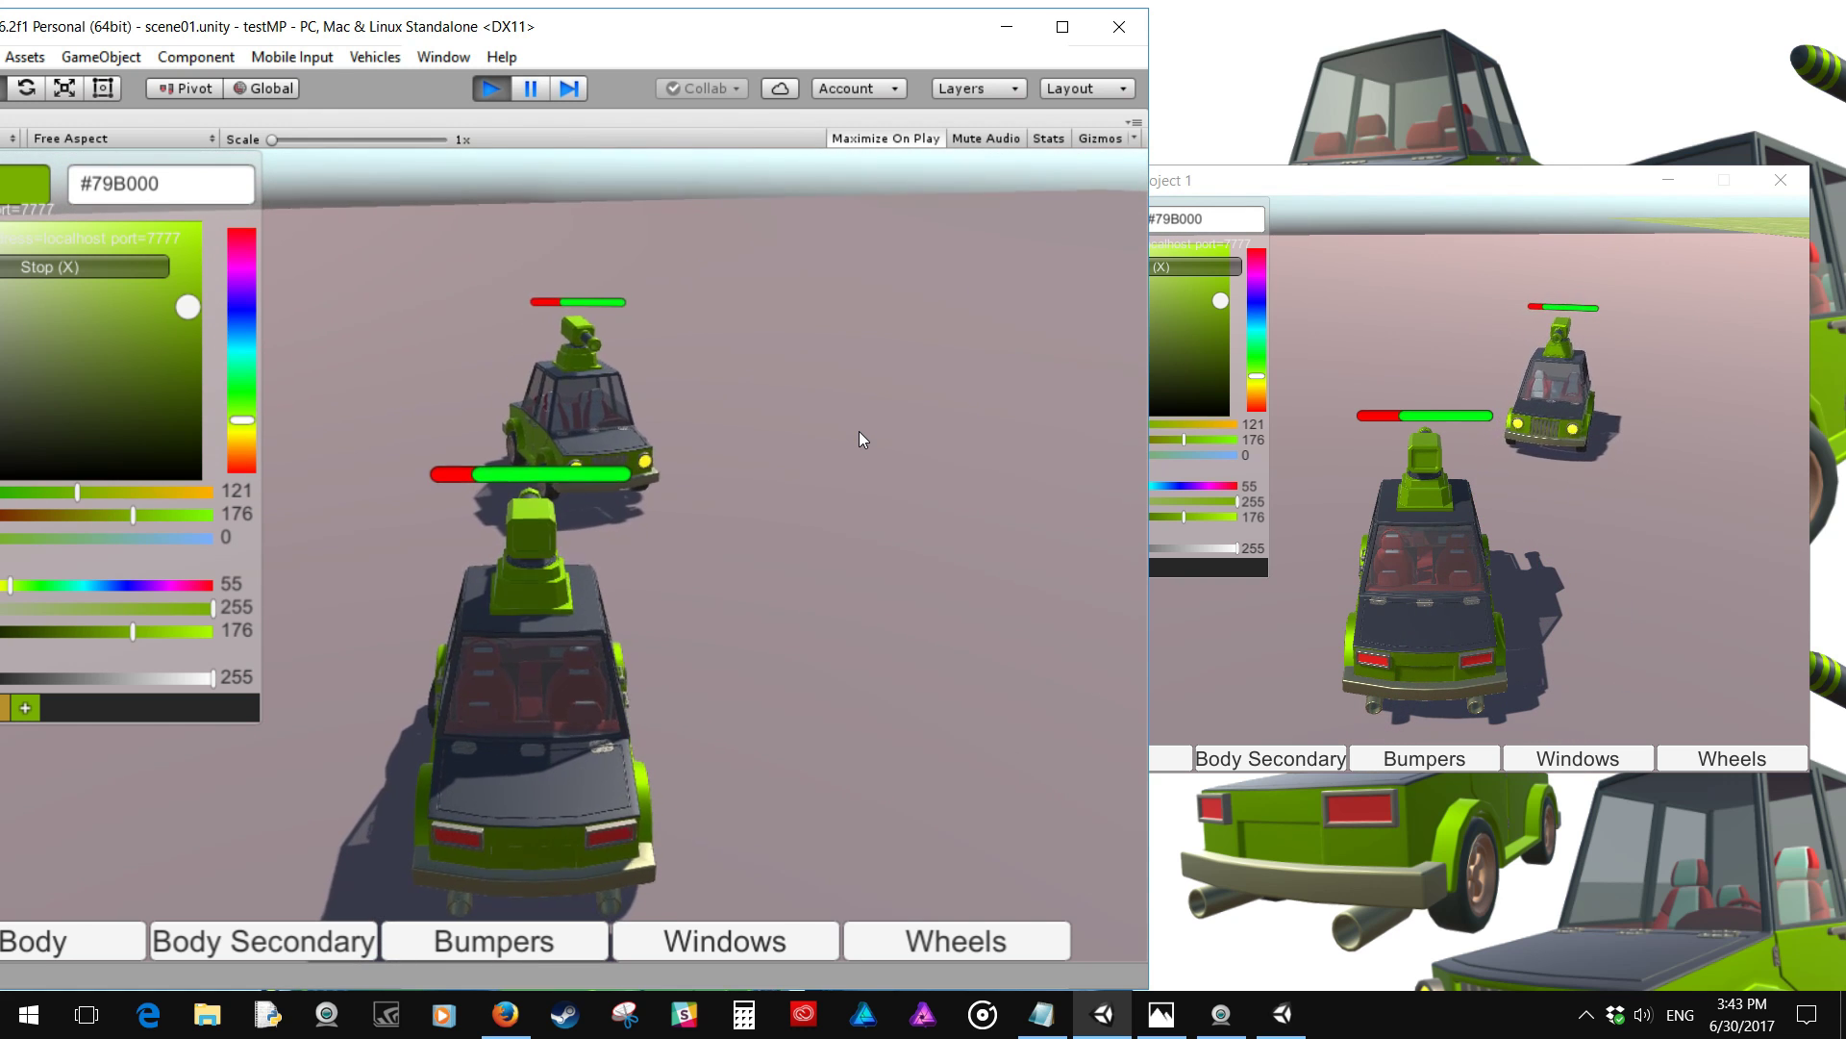
key("w")
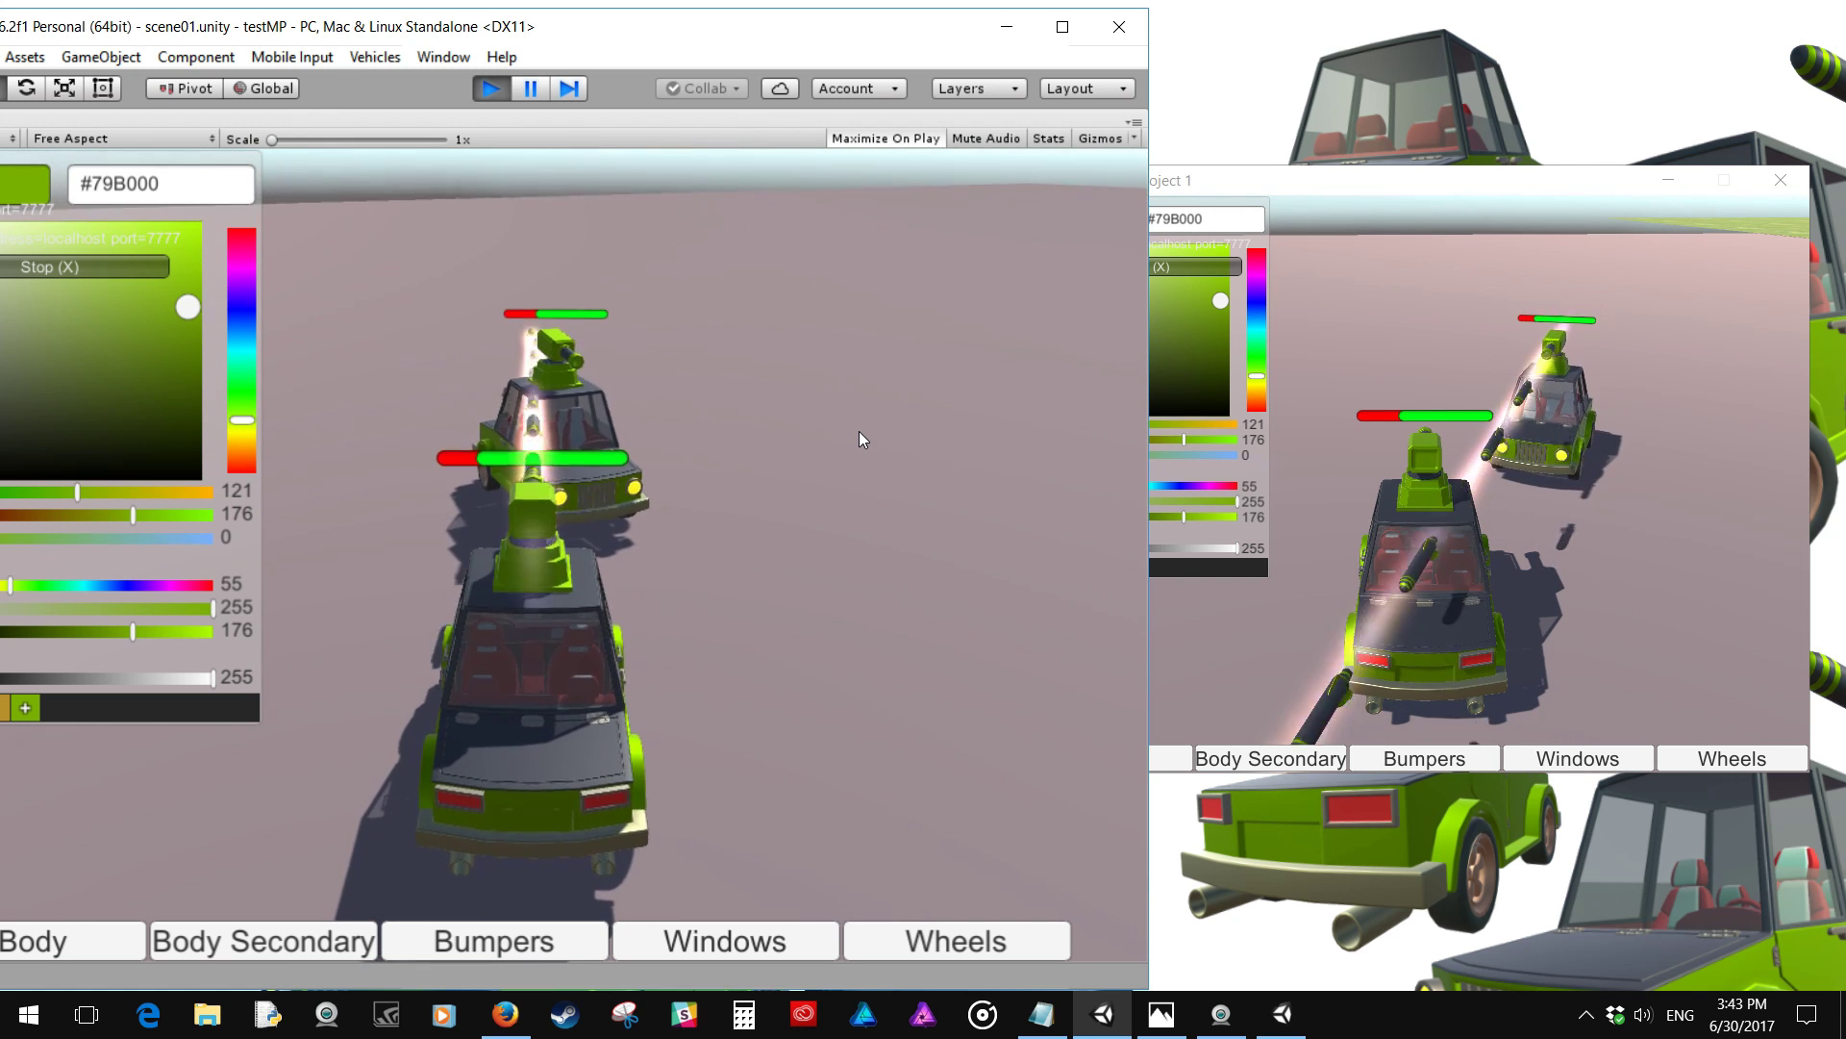
key("s")
key("space")
key("space")
key("space")
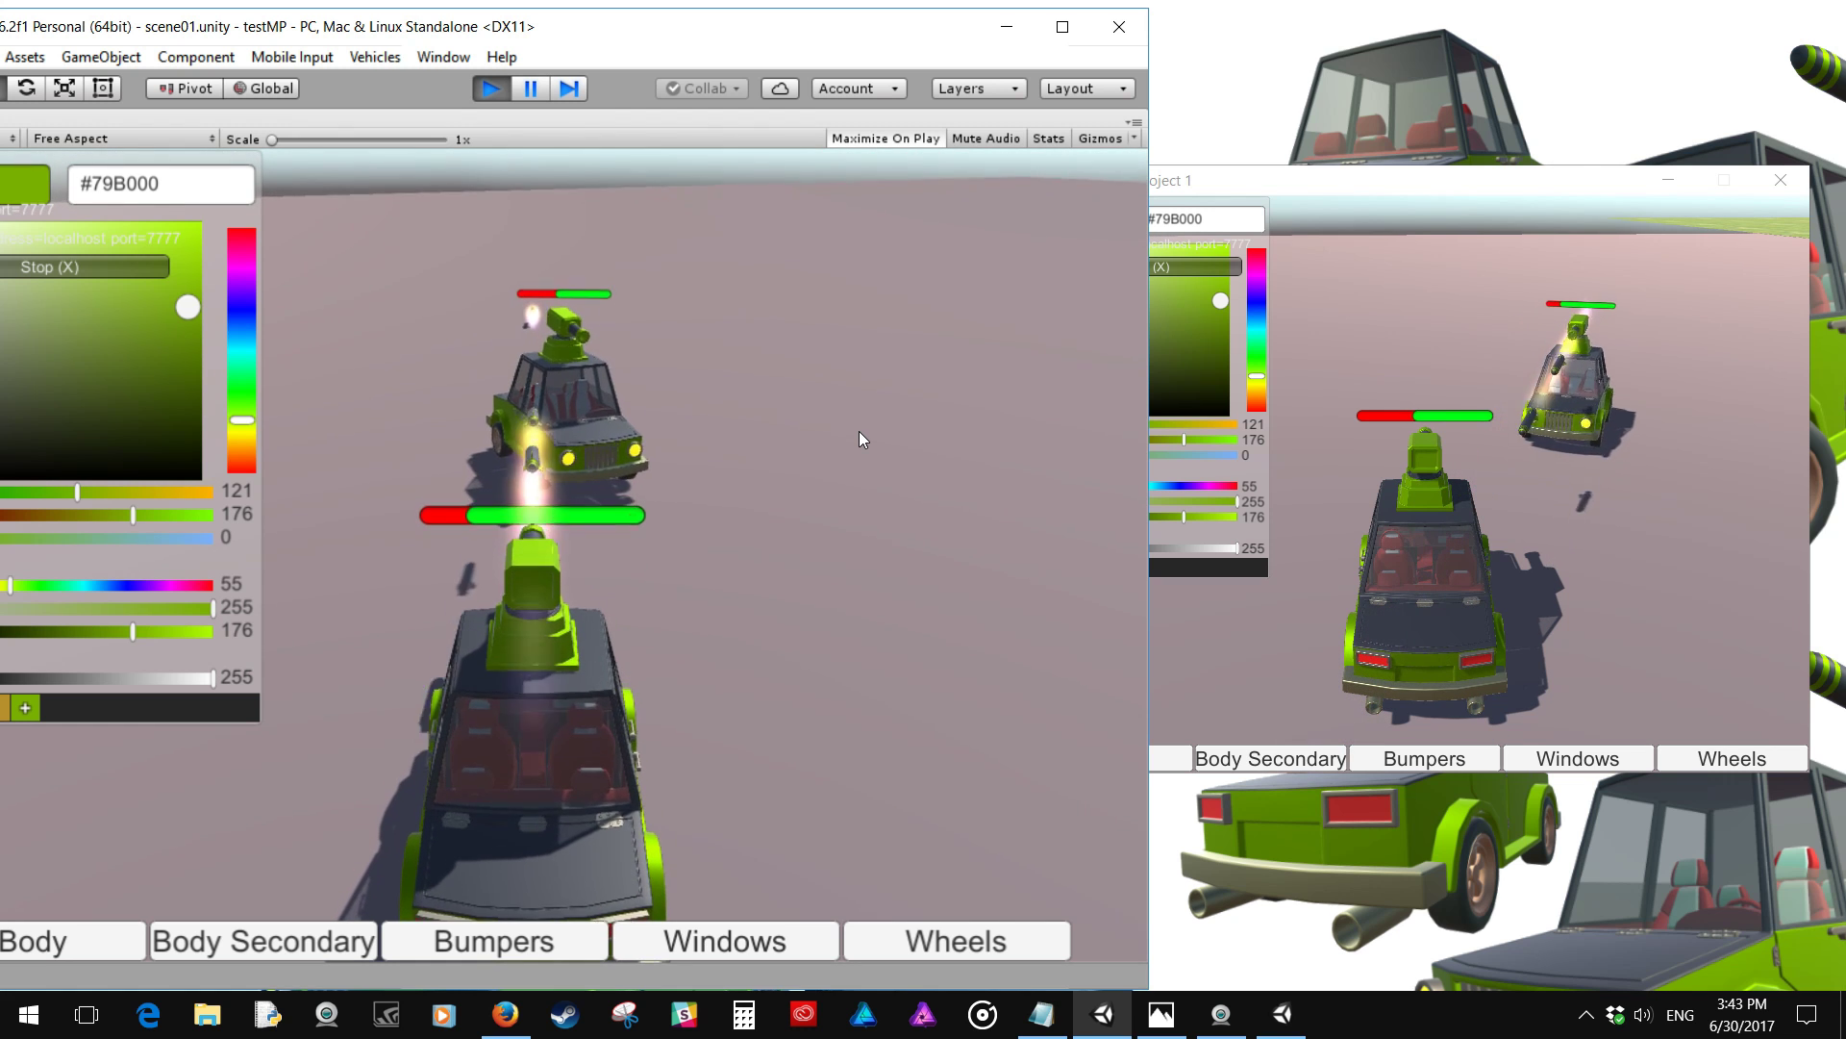
key("a")
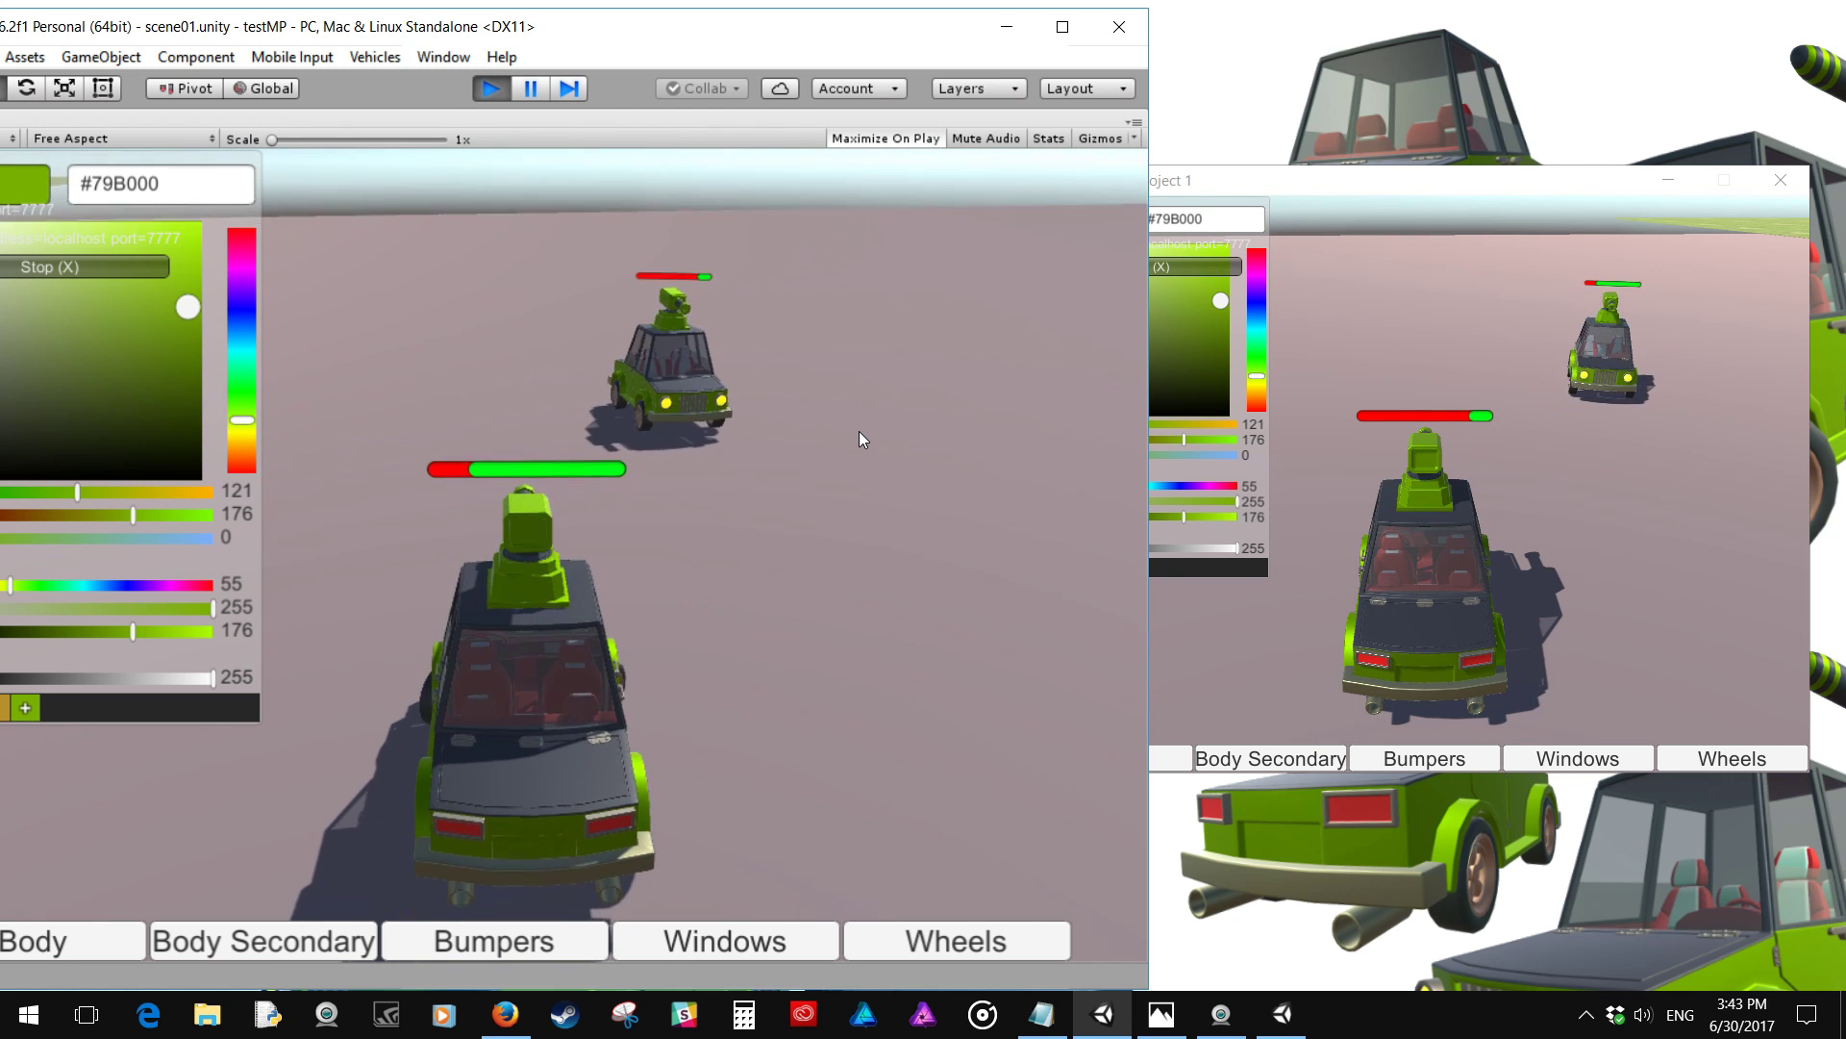
Drive the host's car towards the client's car while firing rocket volleys at it
key("w")
key("d")
key("space")
key("space")
key("space")
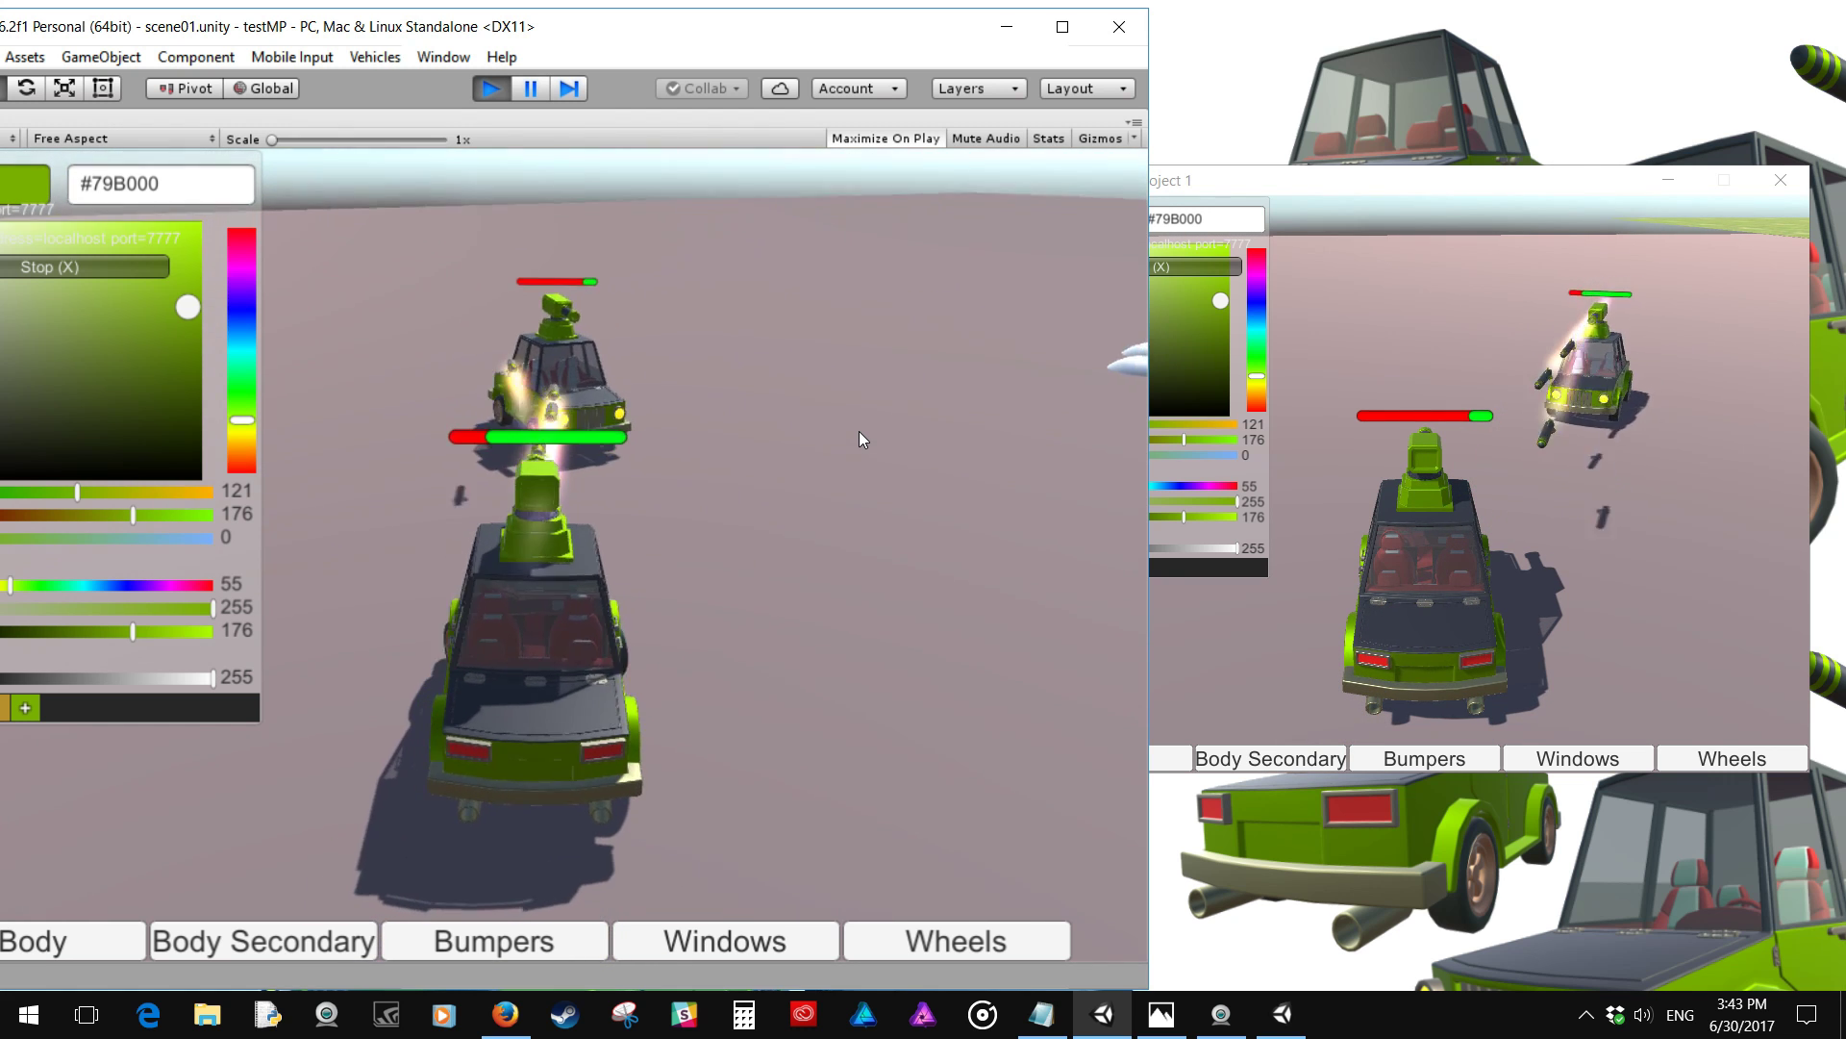
key("w")
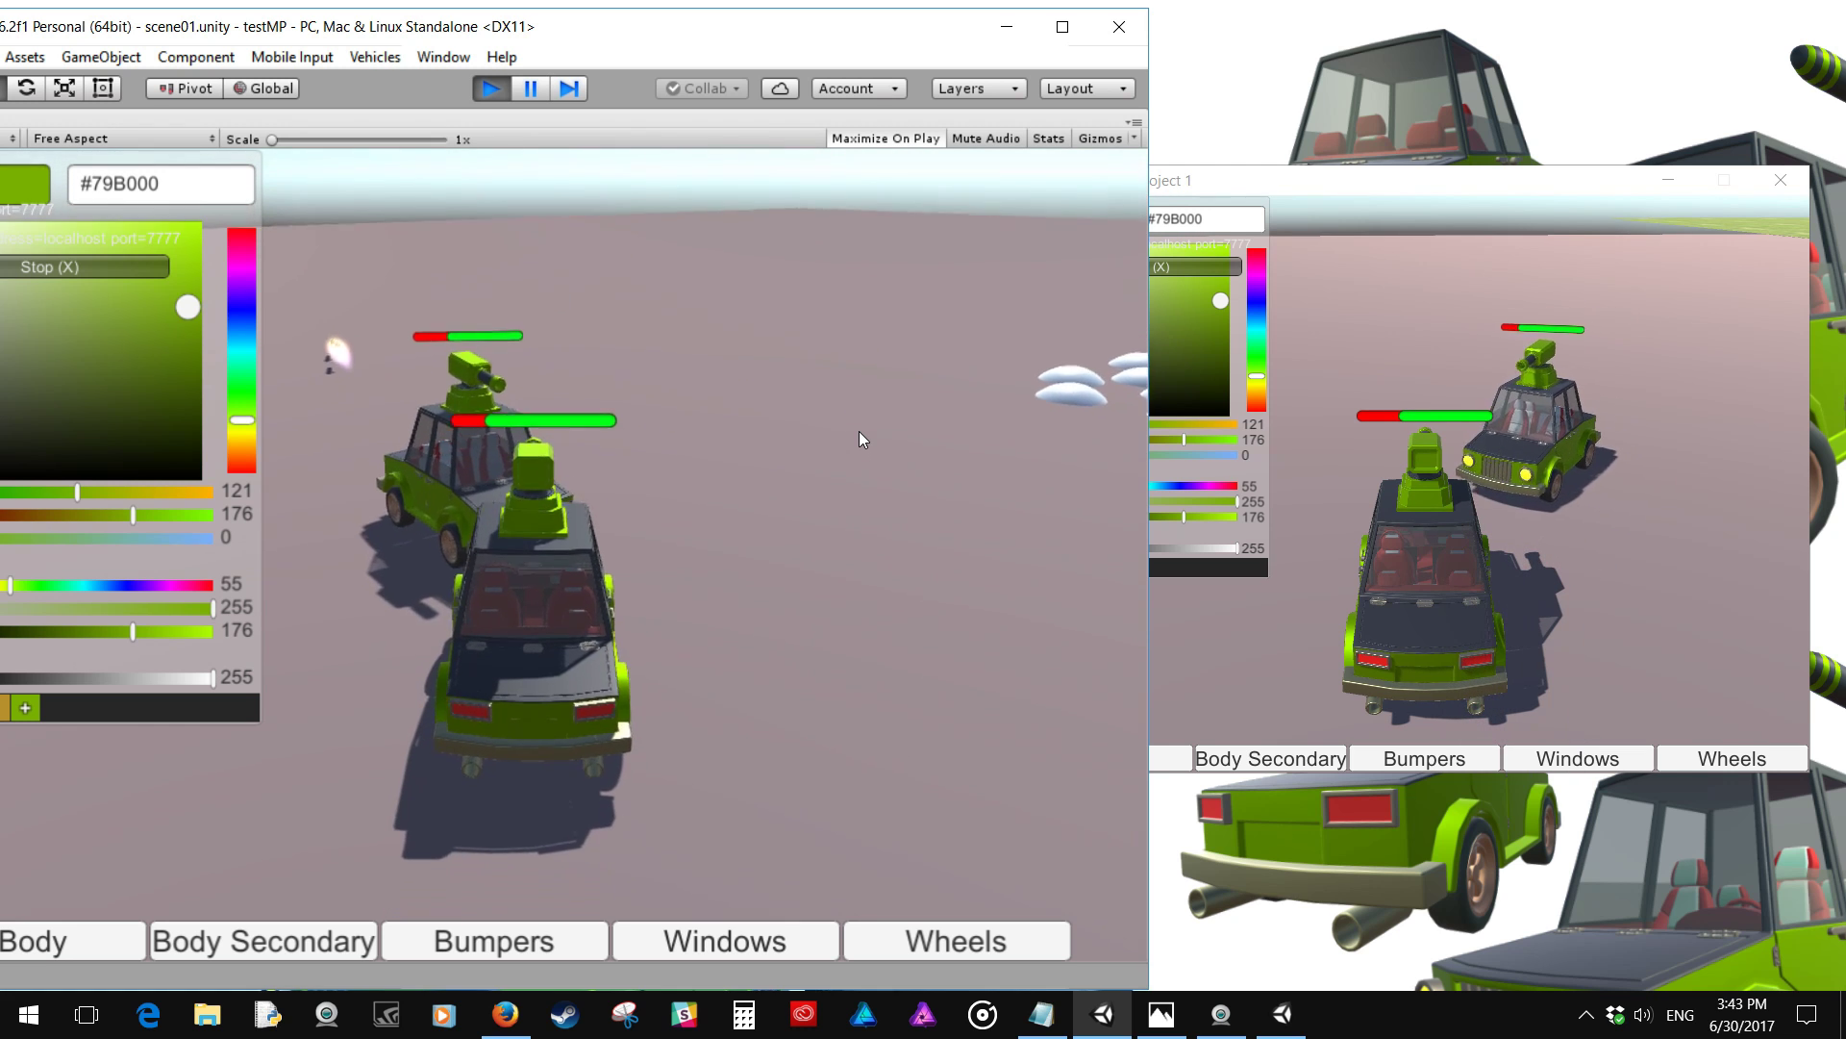
Drive the host's car past the client's car and circle back around behind it
key("a")
key("w")
key("a")
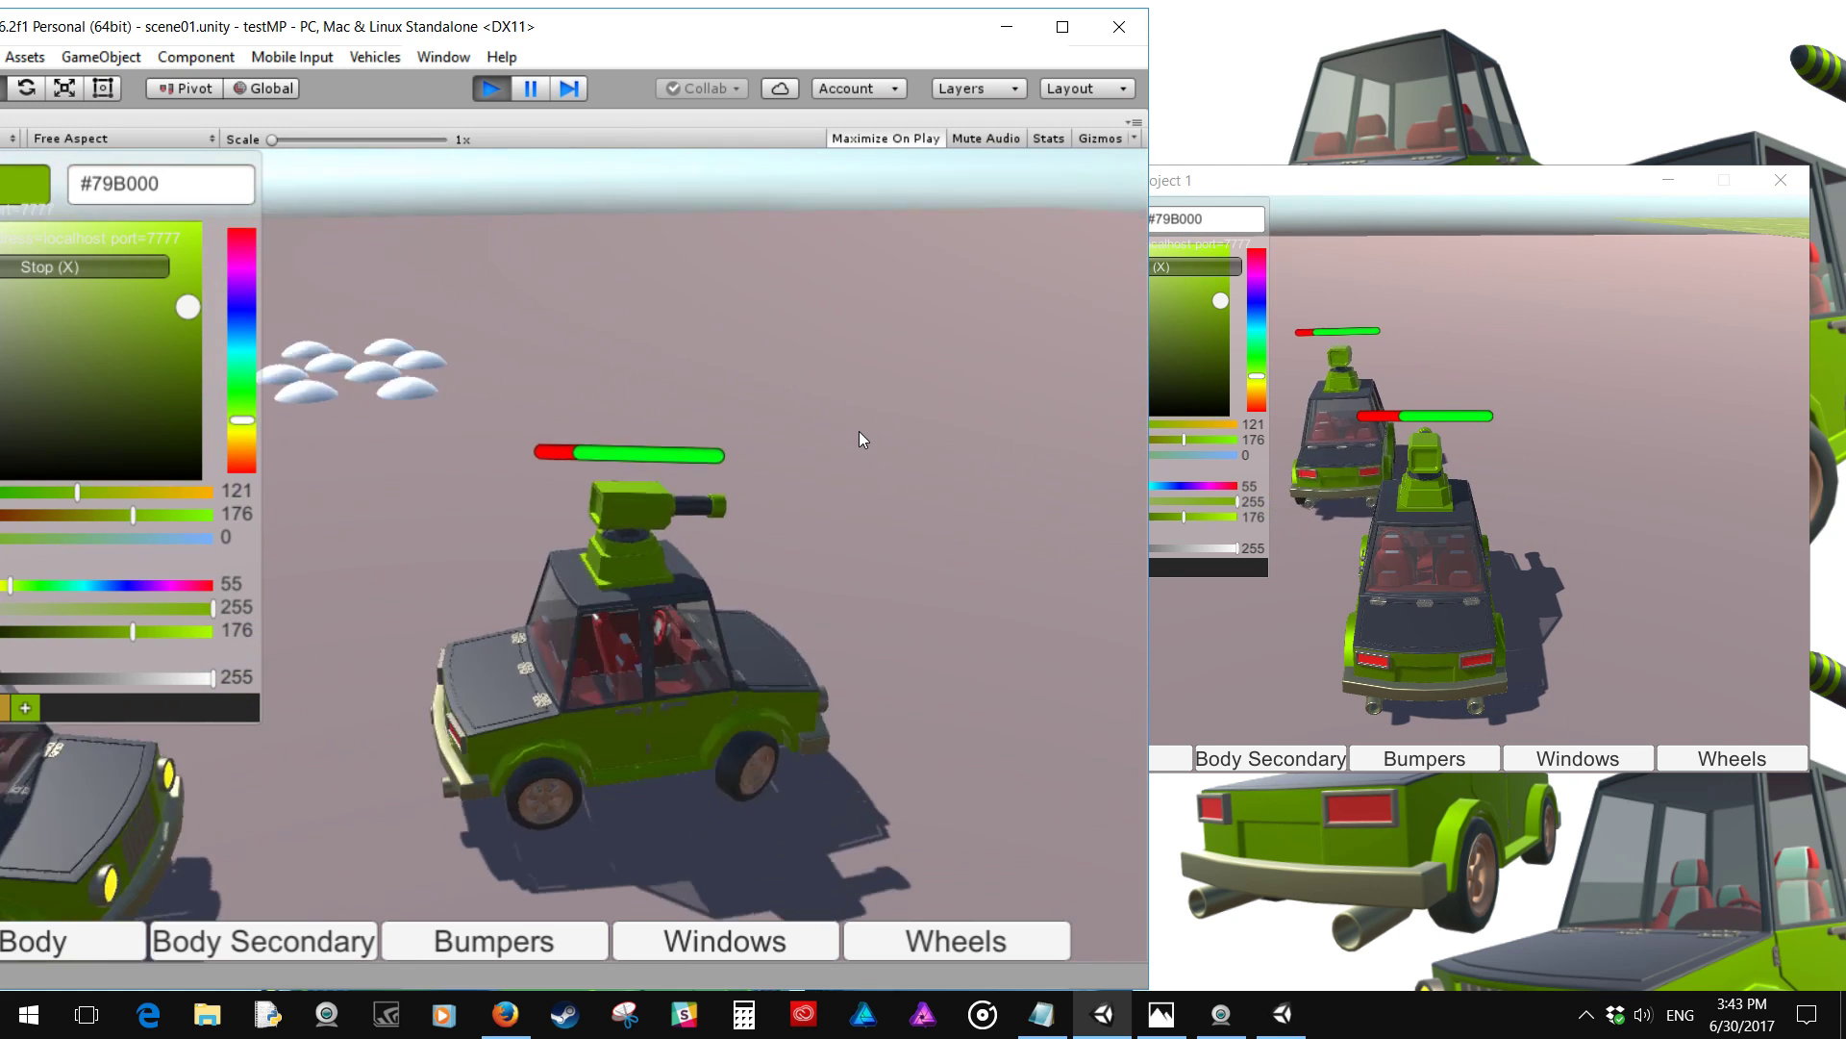
key("w")
key("a")
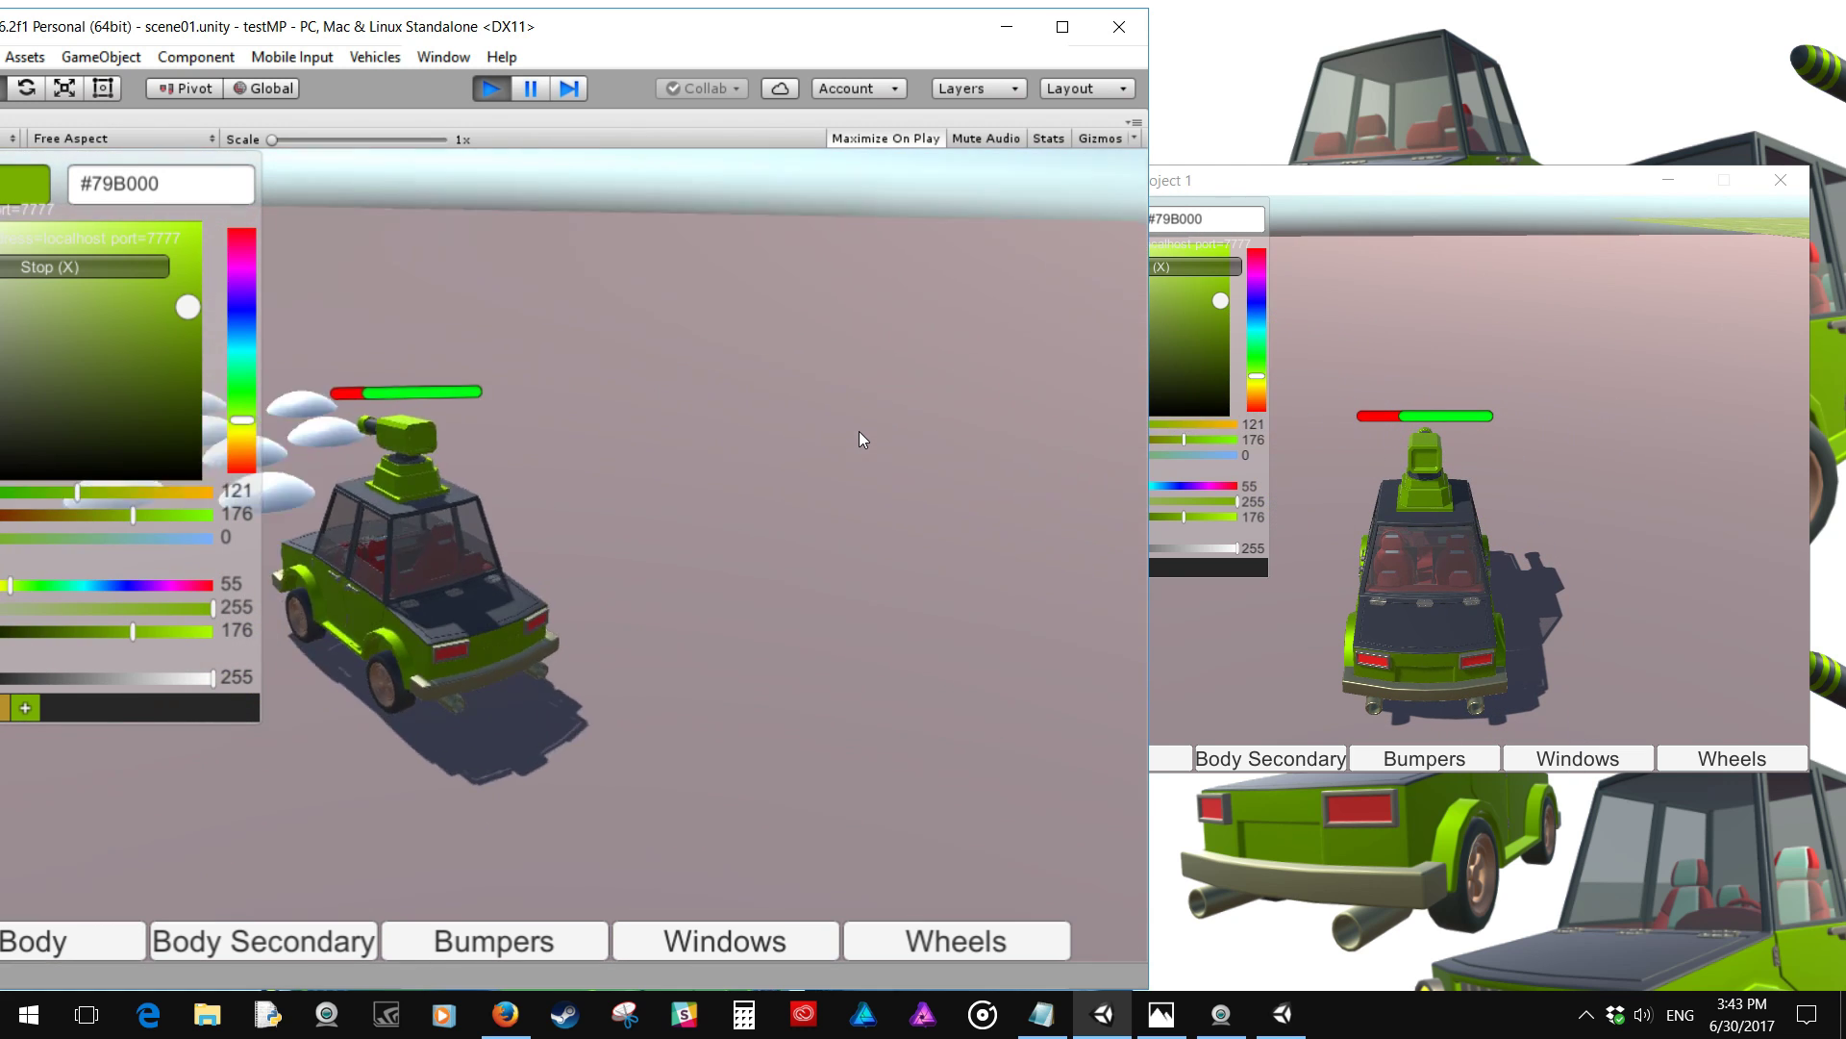
key("w")
key("d")
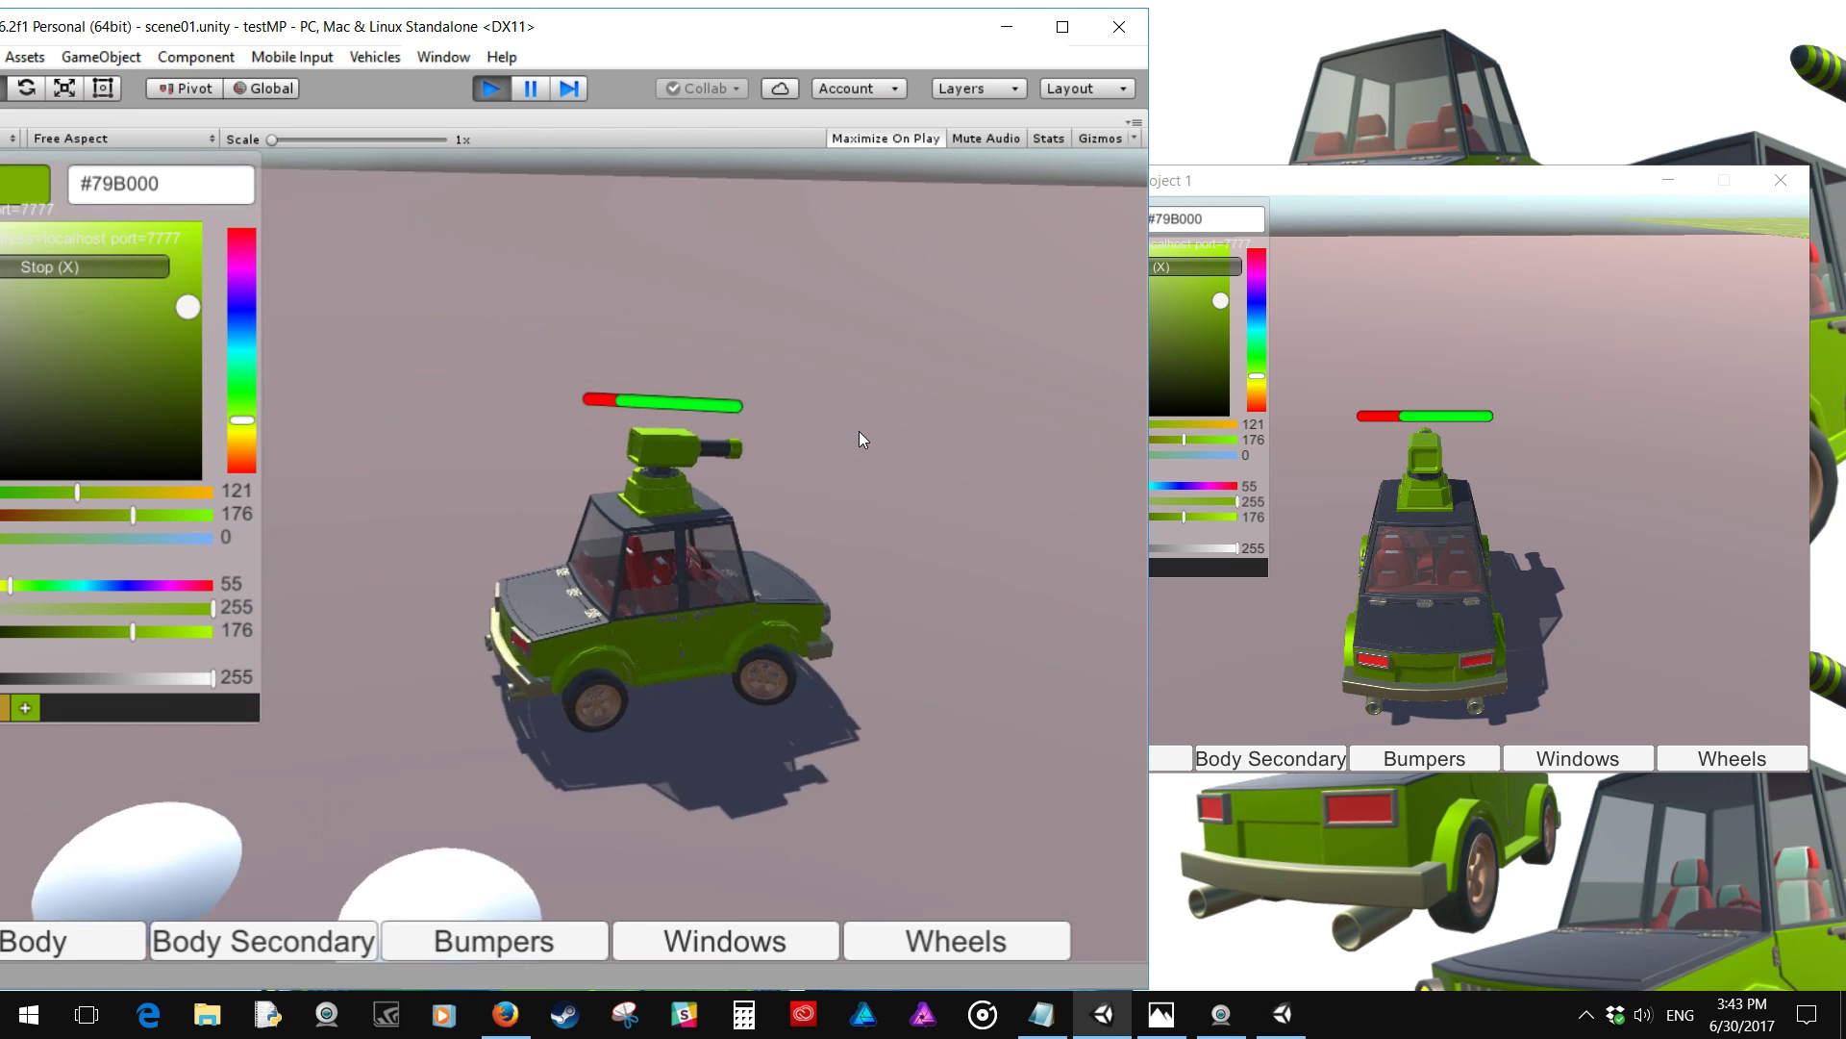
key("w")
key("d")
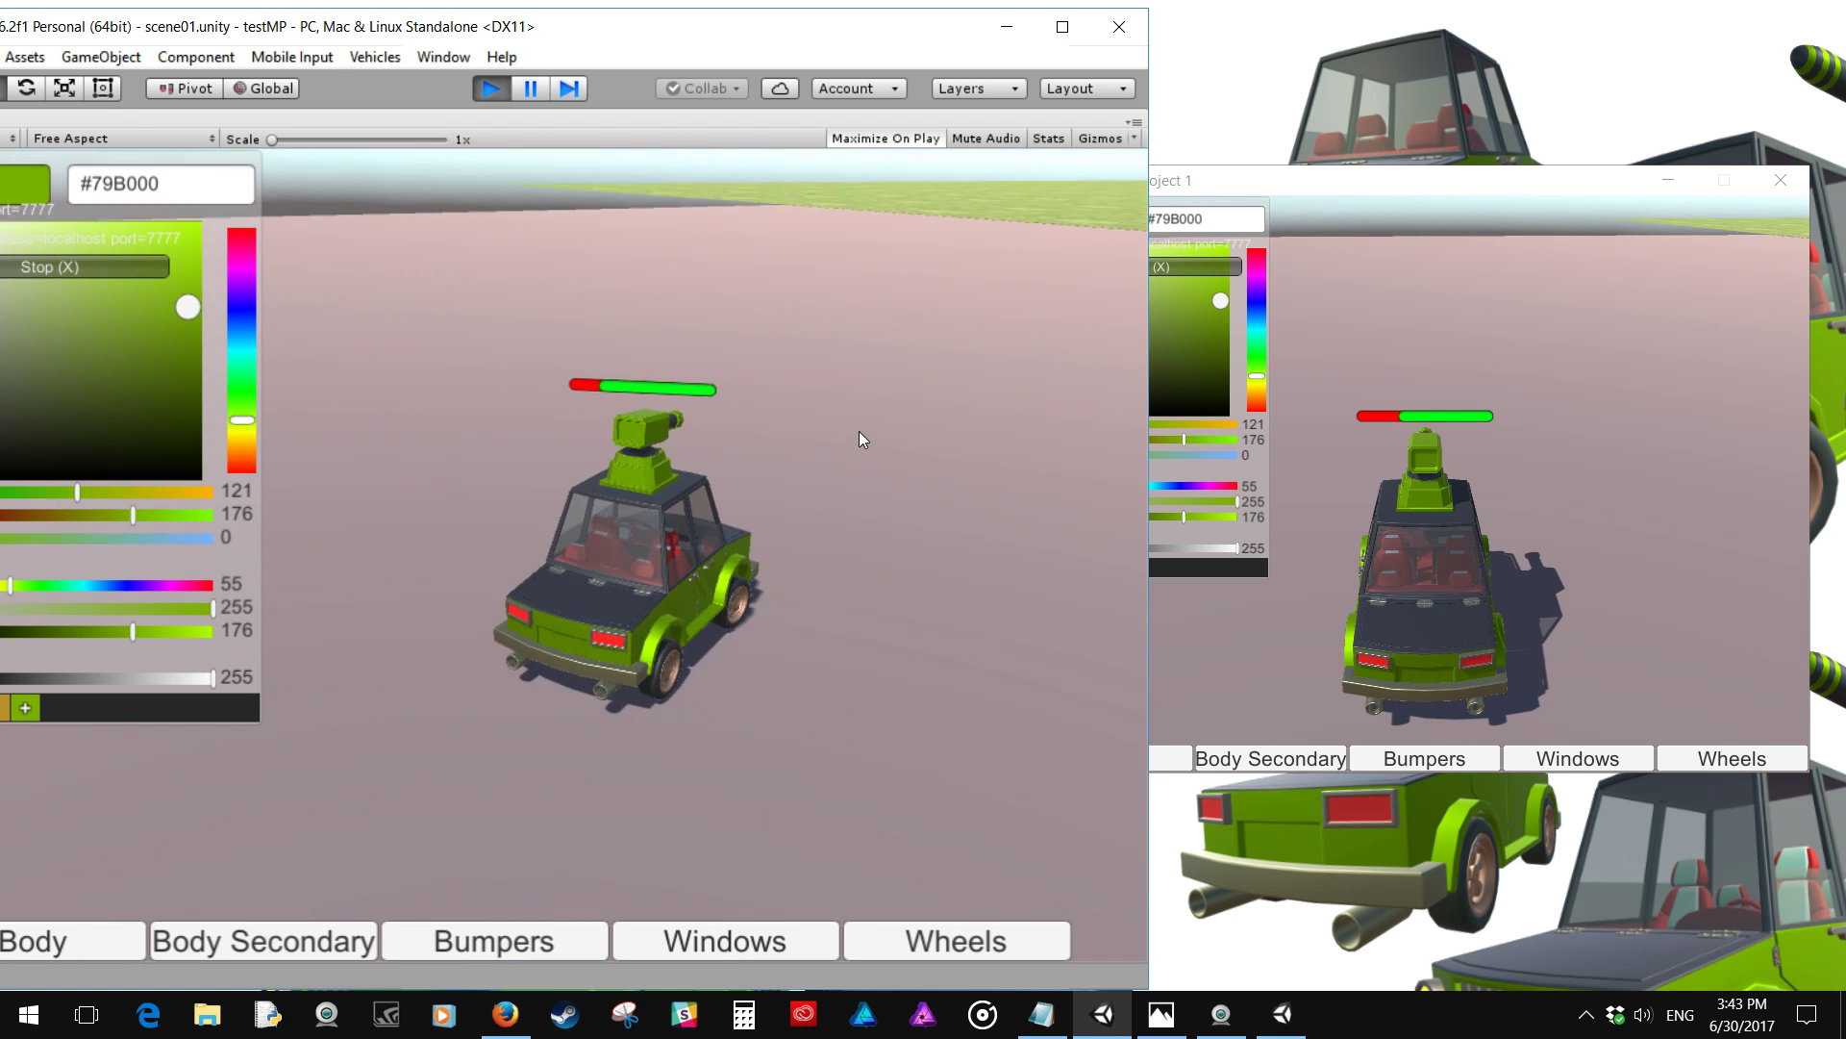
Change the host car's body colour to blue (#1C00B0) and manoeuvre it so the client's car is ahead
left_click_drag(233, 414, 247, 306)
key("w")
key("a")
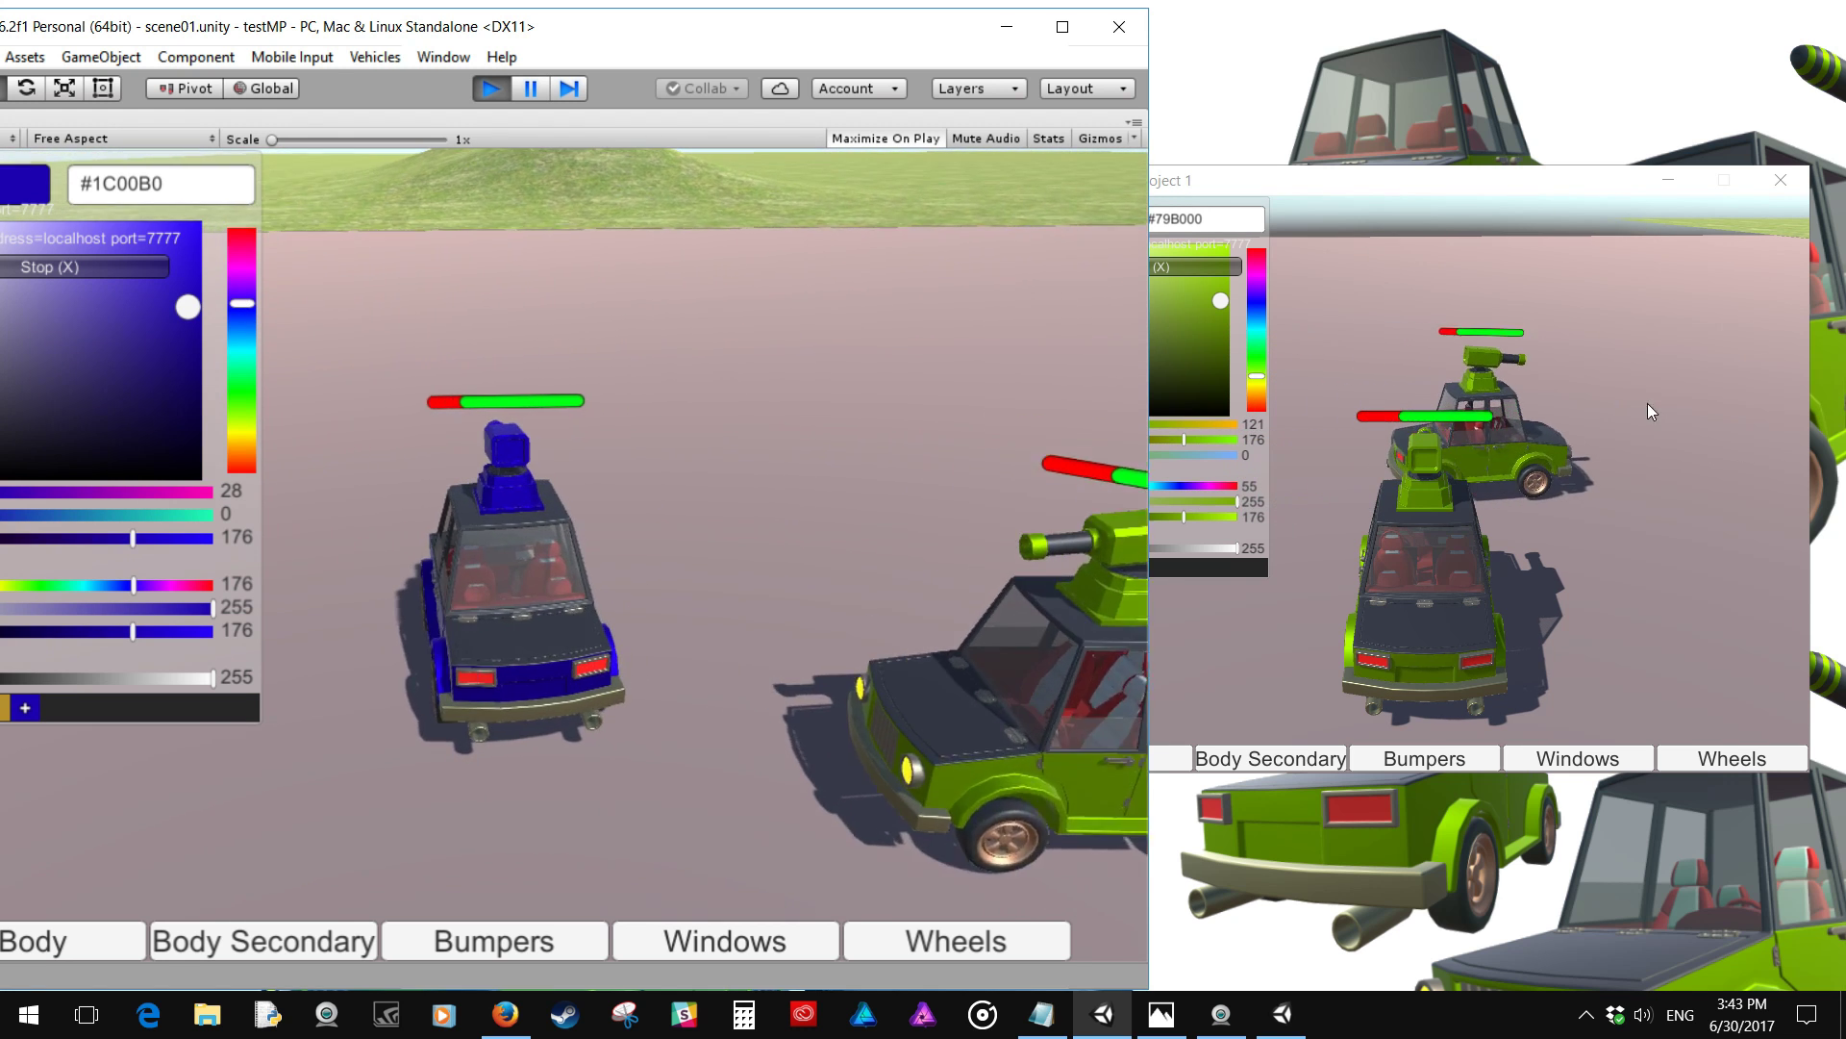
key("d")
key("s")
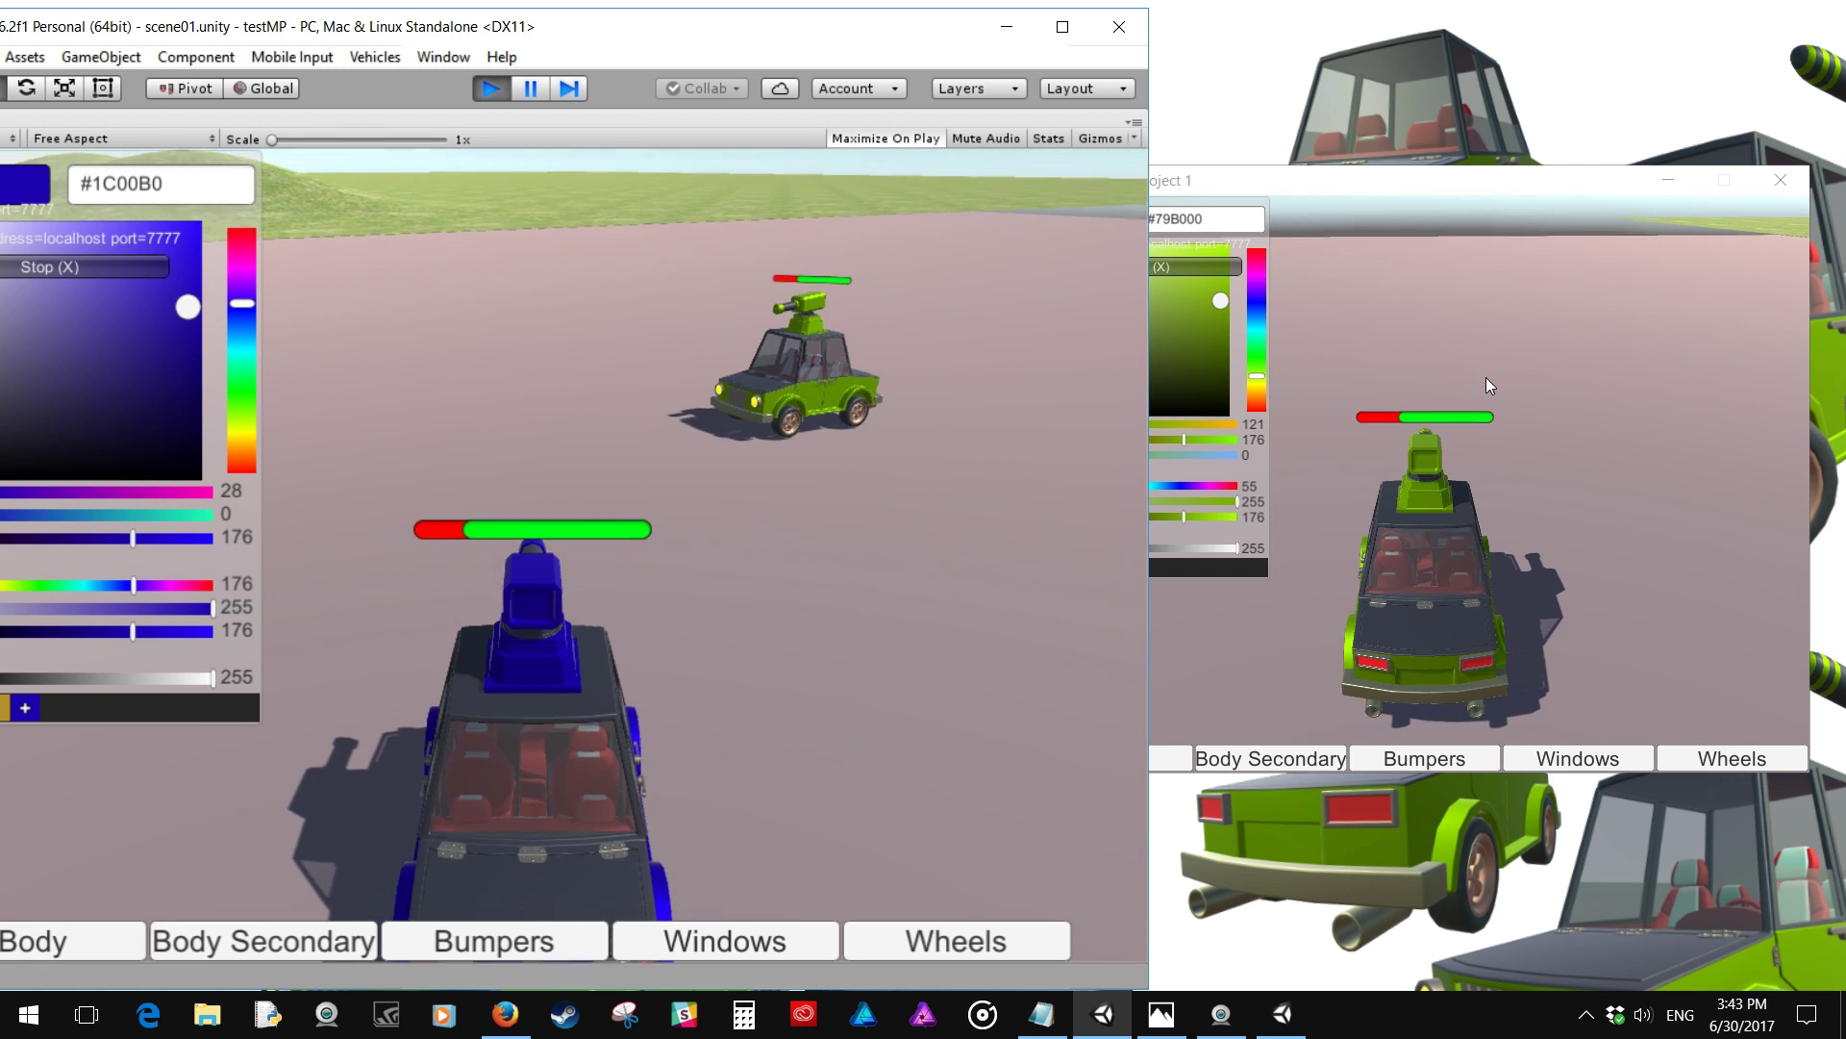
Move the client's car in the standalone game window, comparing its position with the host's view
left_click(1517, 338)
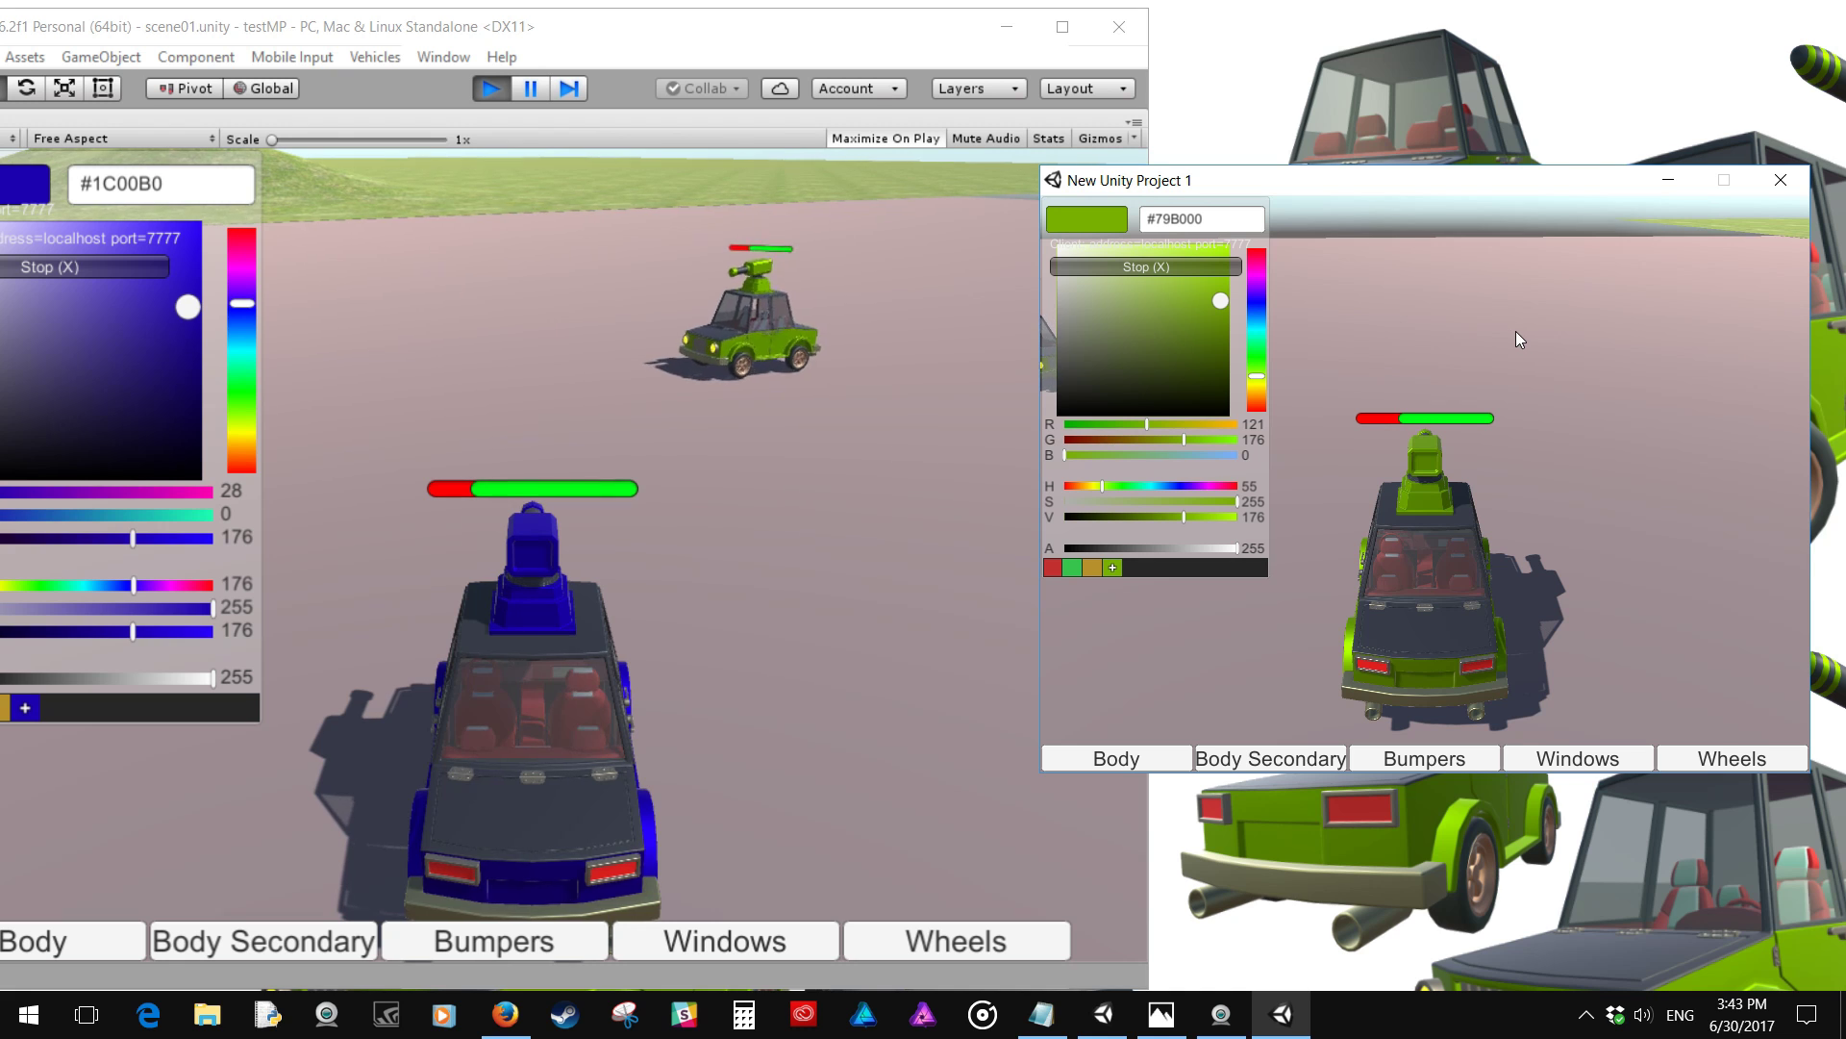
key("space")
key("space")
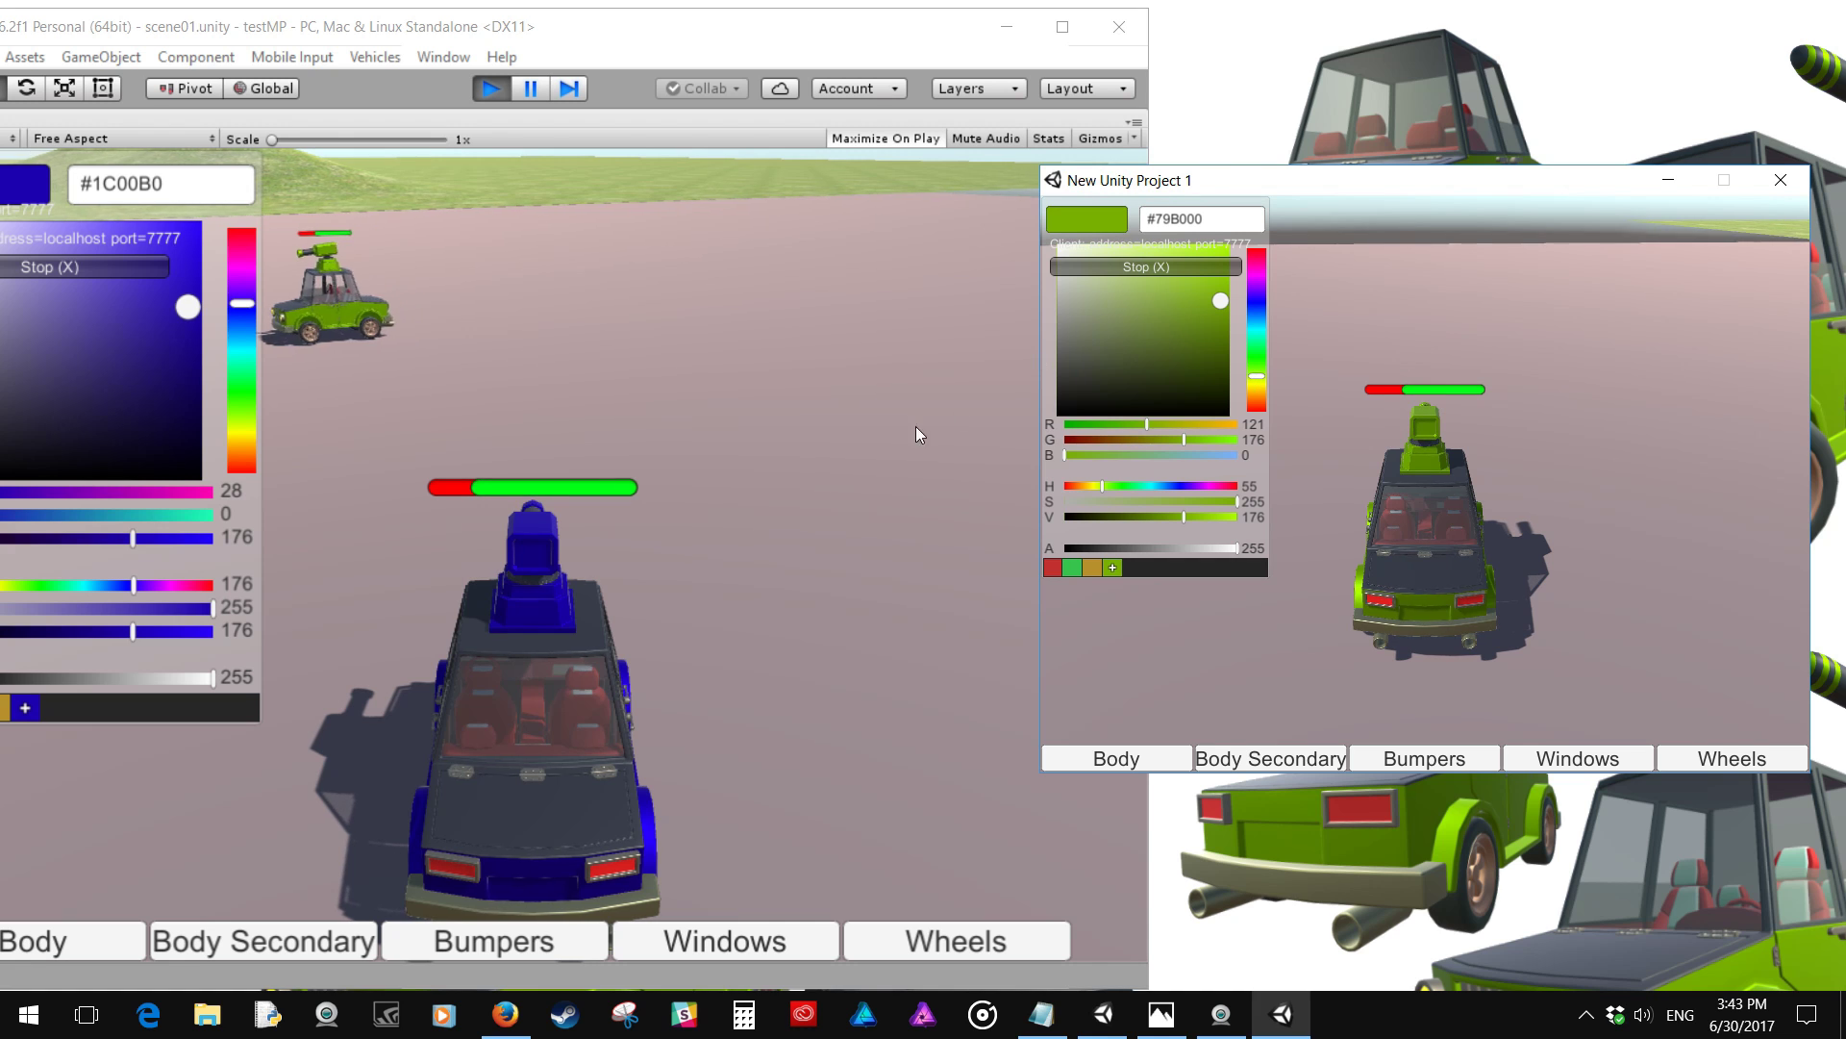
left_click(644, 422)
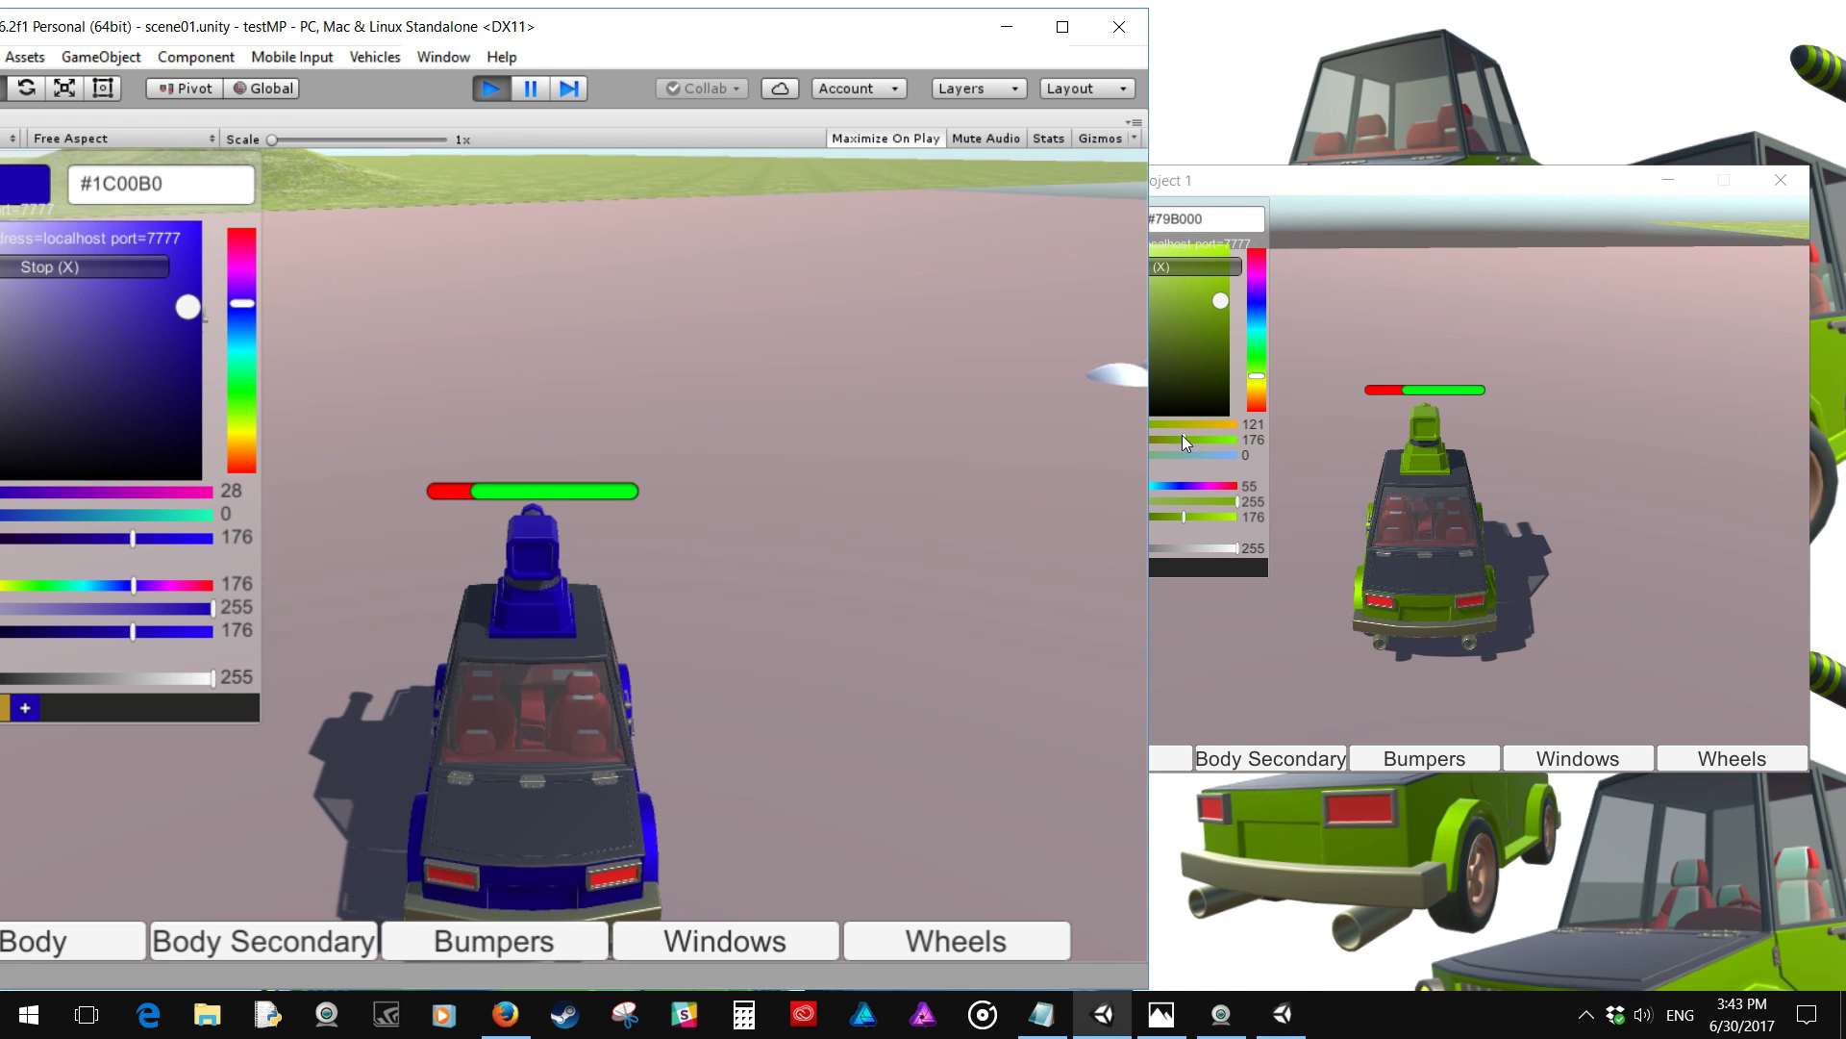
left_click(1585, 419)
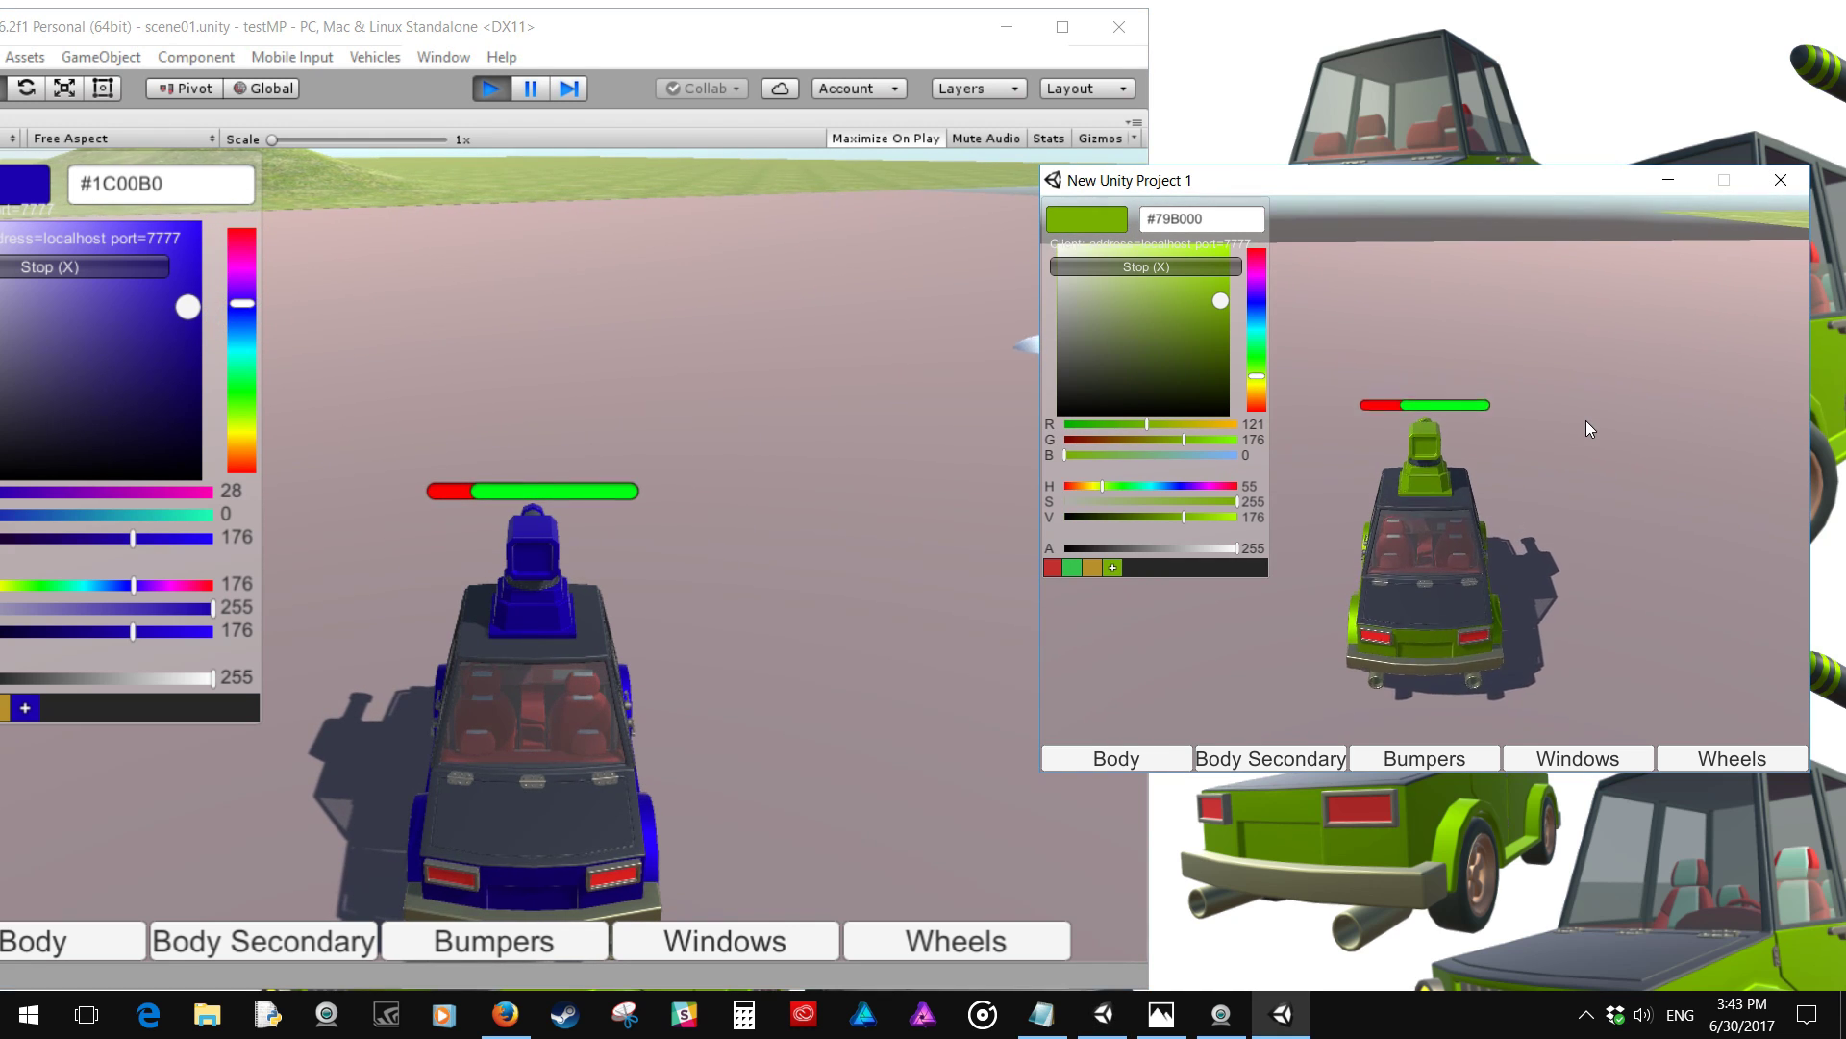
key("s")
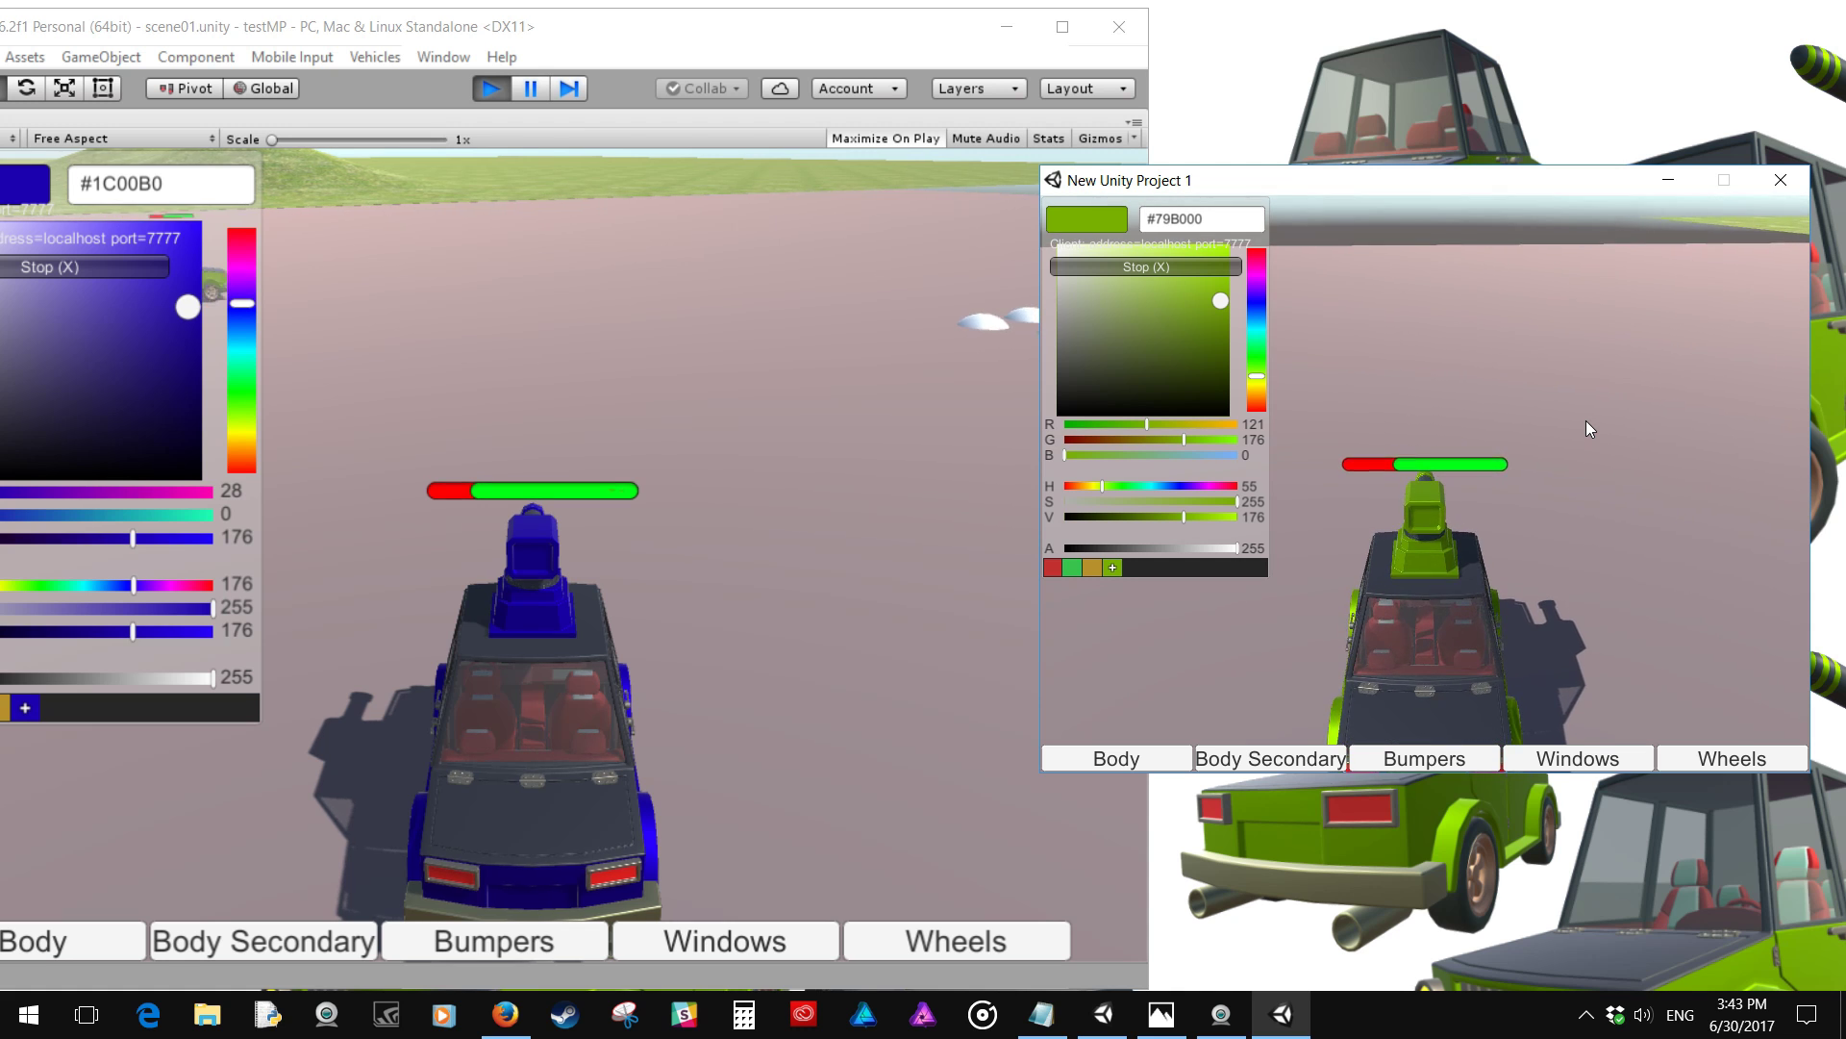
Steer the client's car around towards the host's car while firing rockets at it
left_click(1585, 420)
key("a")
key("w")
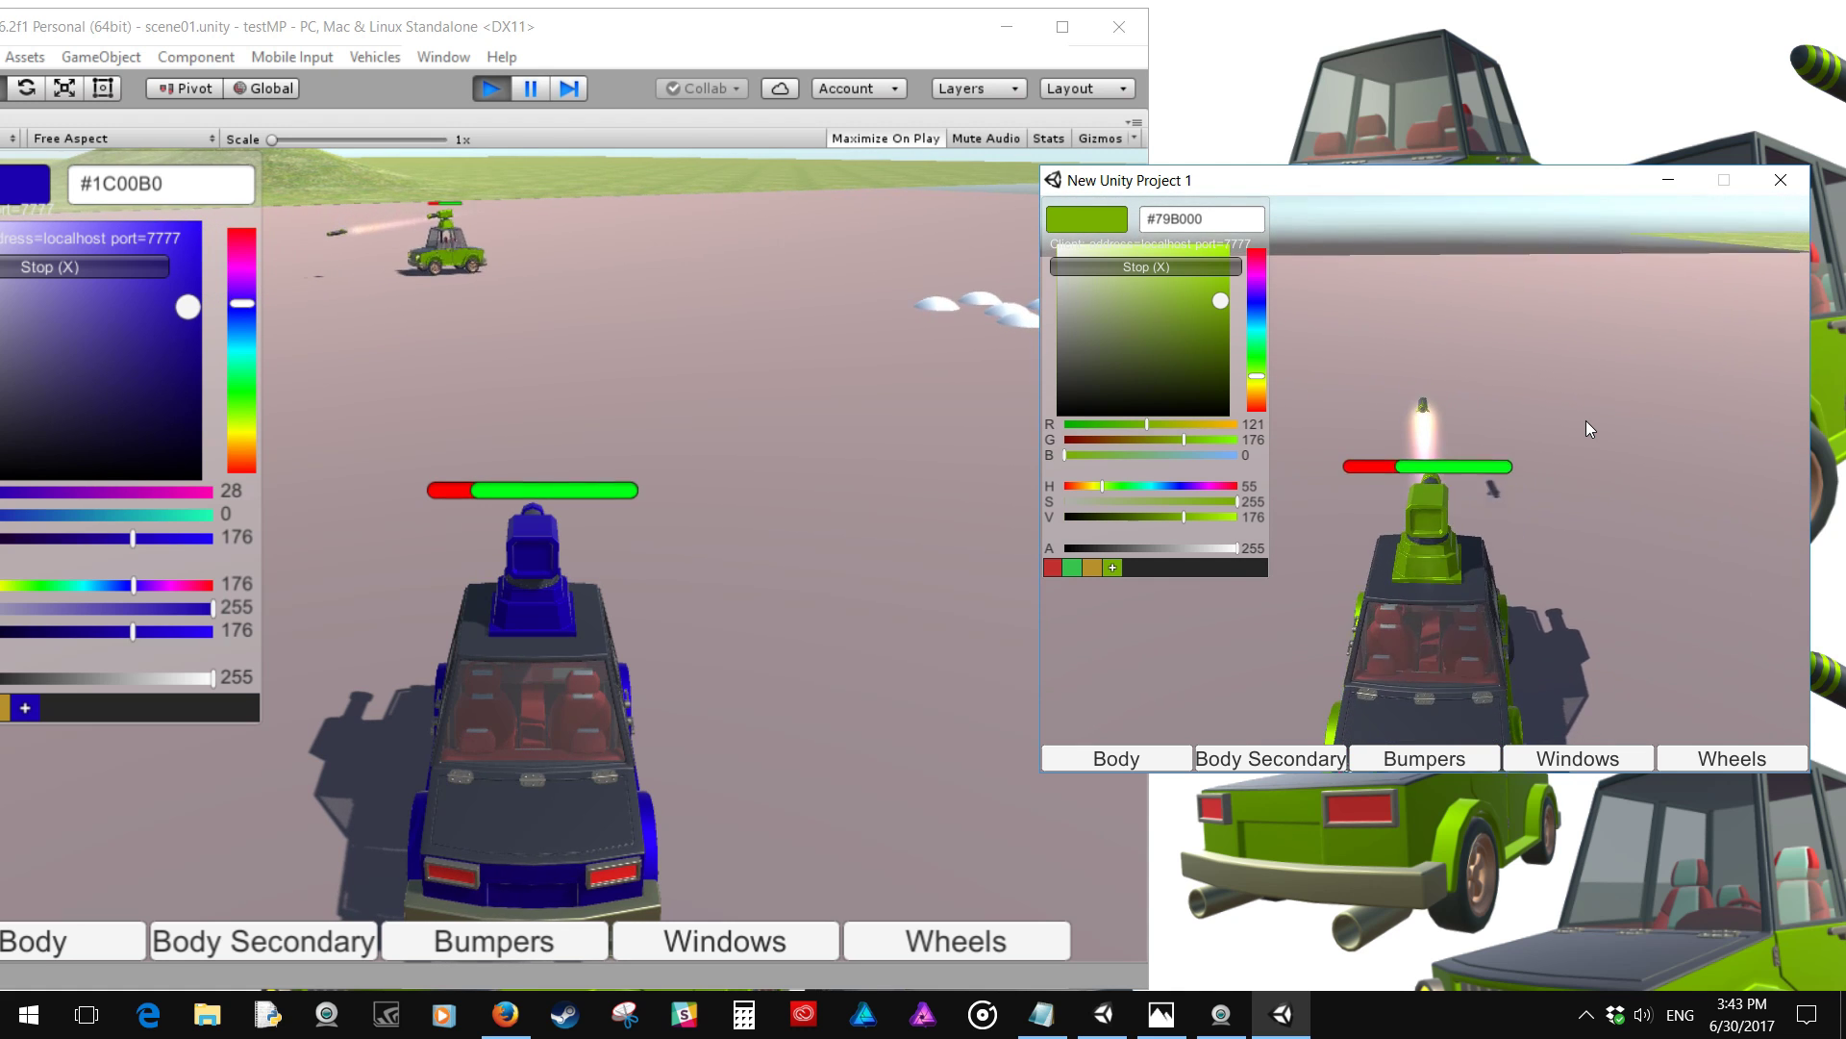
key("w")
key("a")
left_click(1584, 419)
left_click(1585, 420)
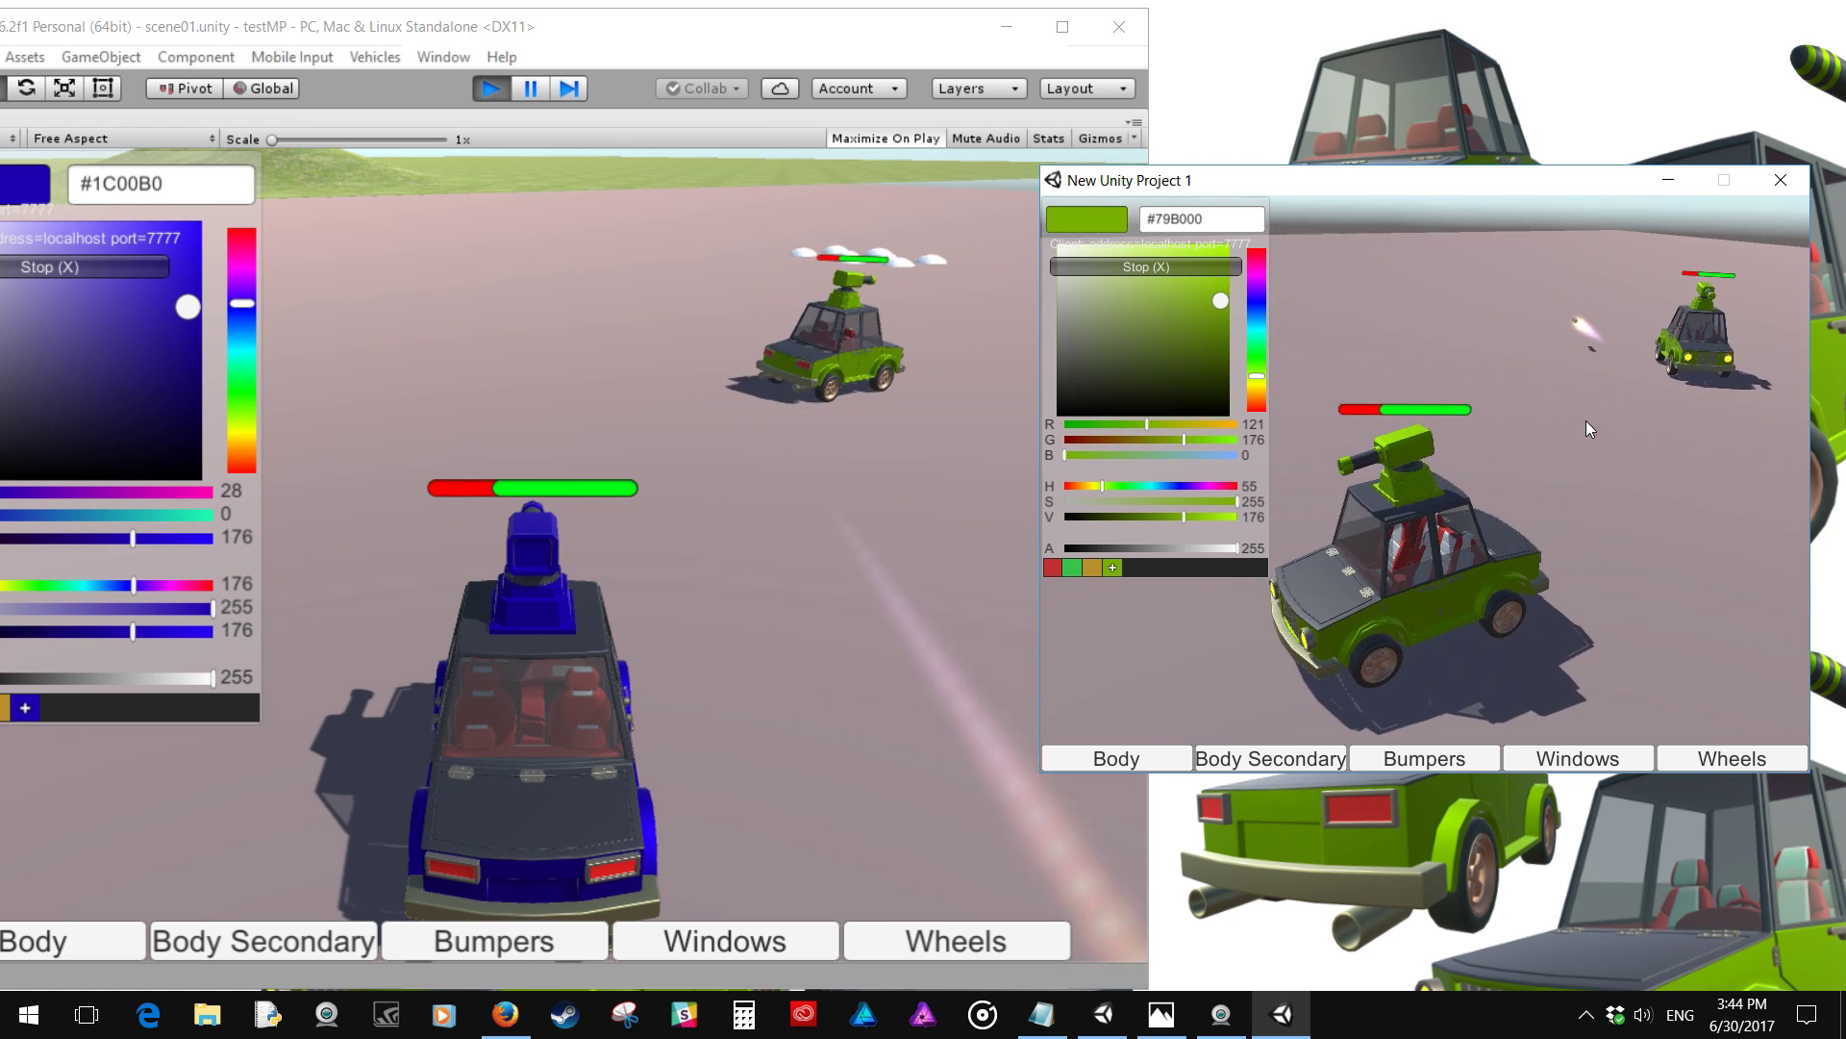
Return to the editor's game view and fire rockets from the blue host car at the client's car while closing in
left_click(729, 613)
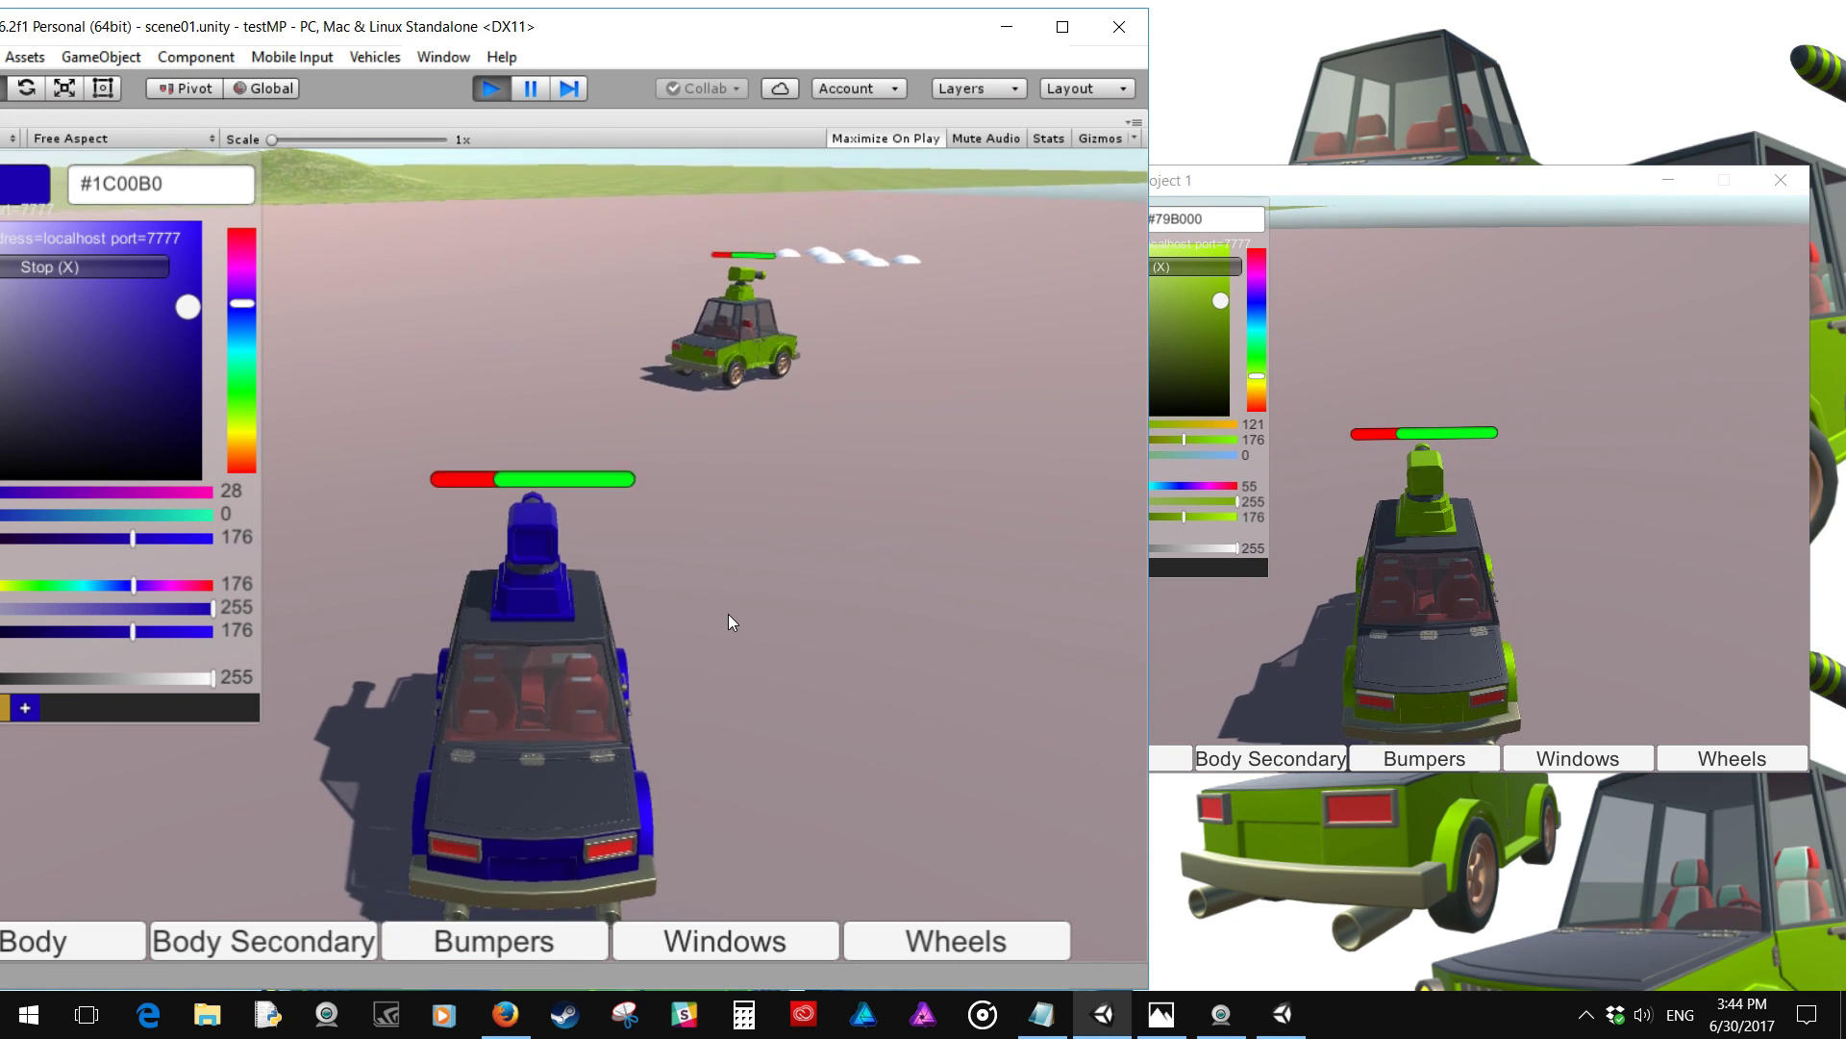
key("w")
key("space")
key("space")
key("d")
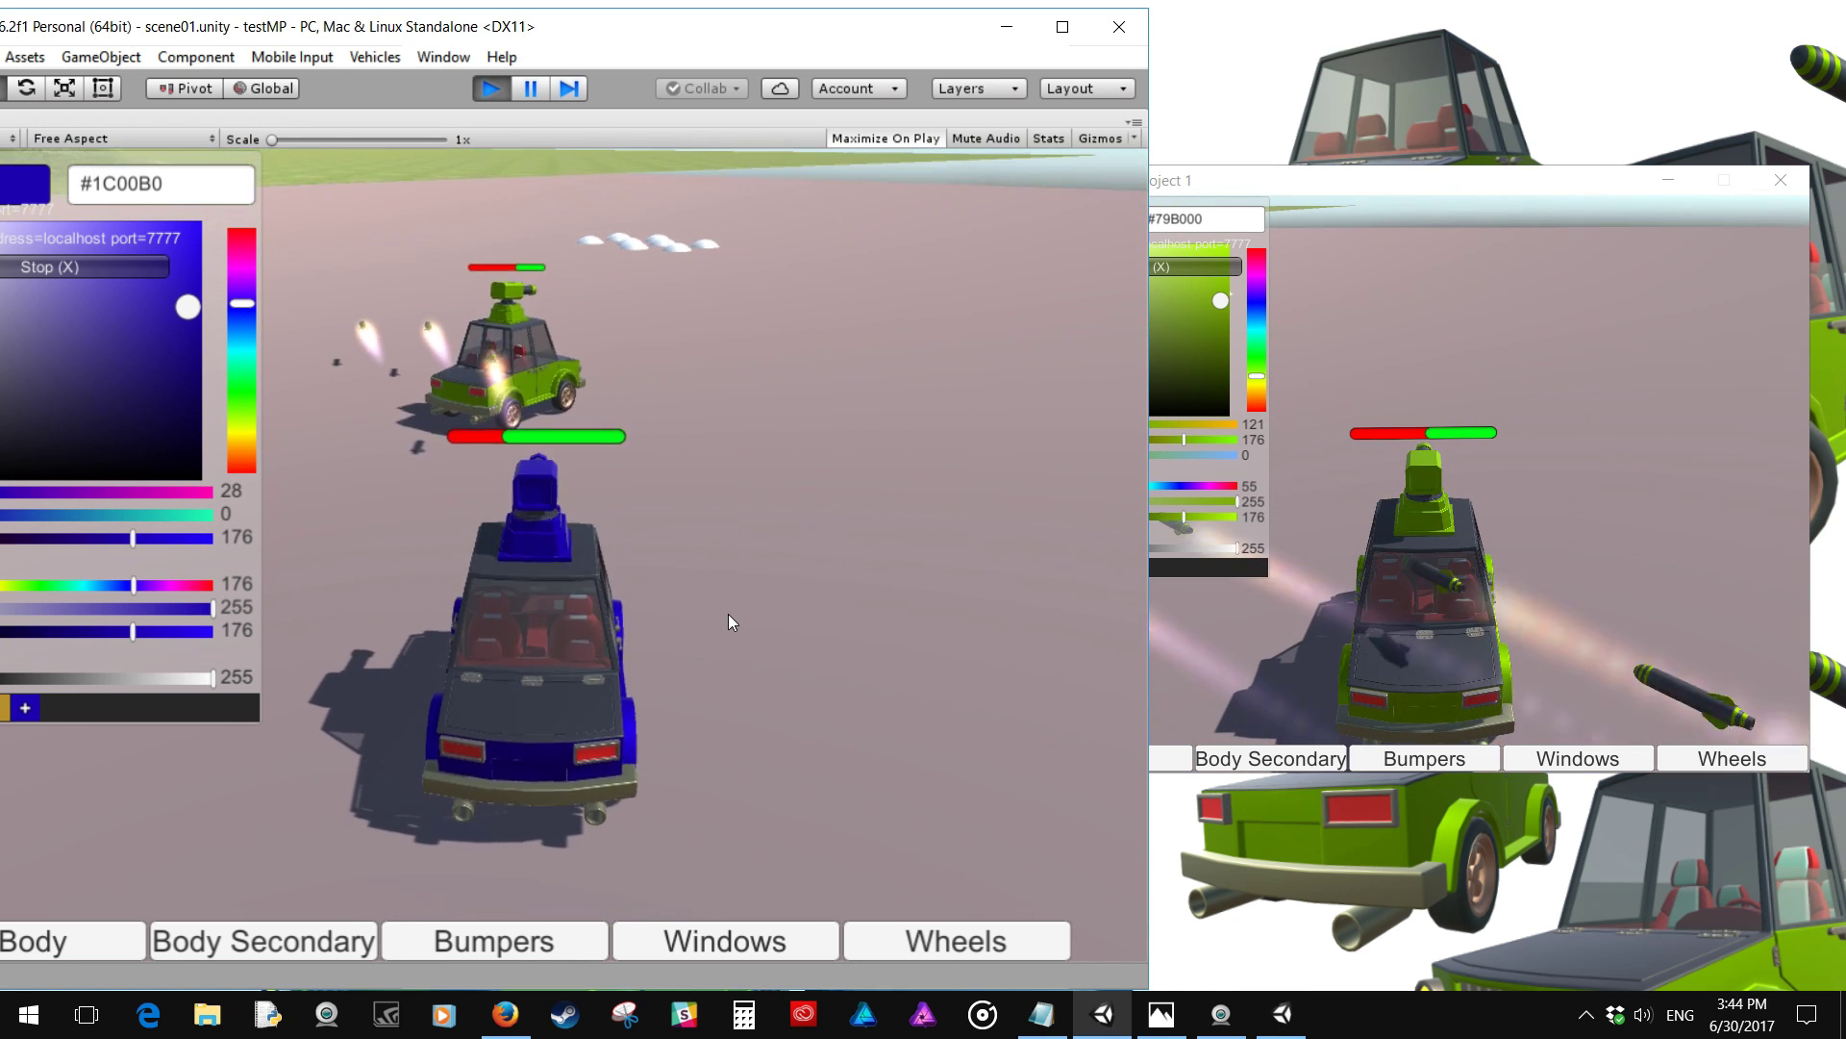
key("w")
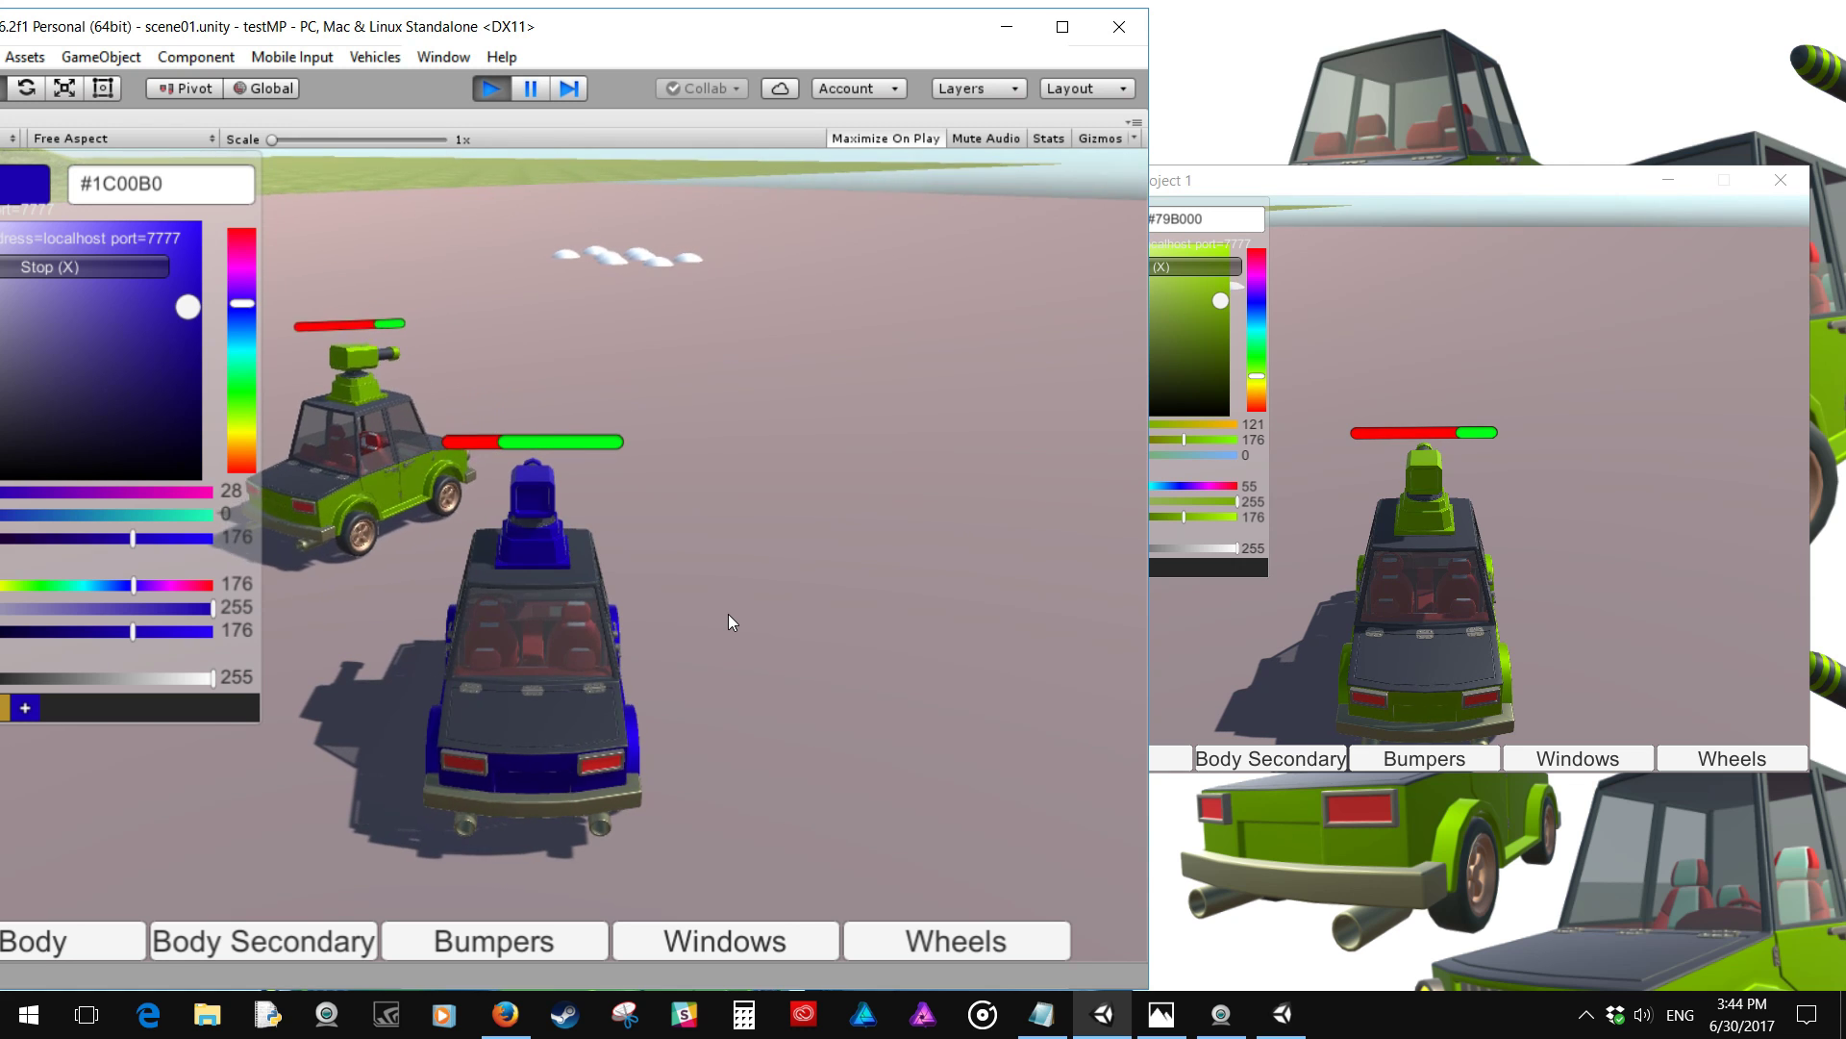
Circle the host's car around to the front of the client's car and fire another rocket at it
key("w")
key("a")
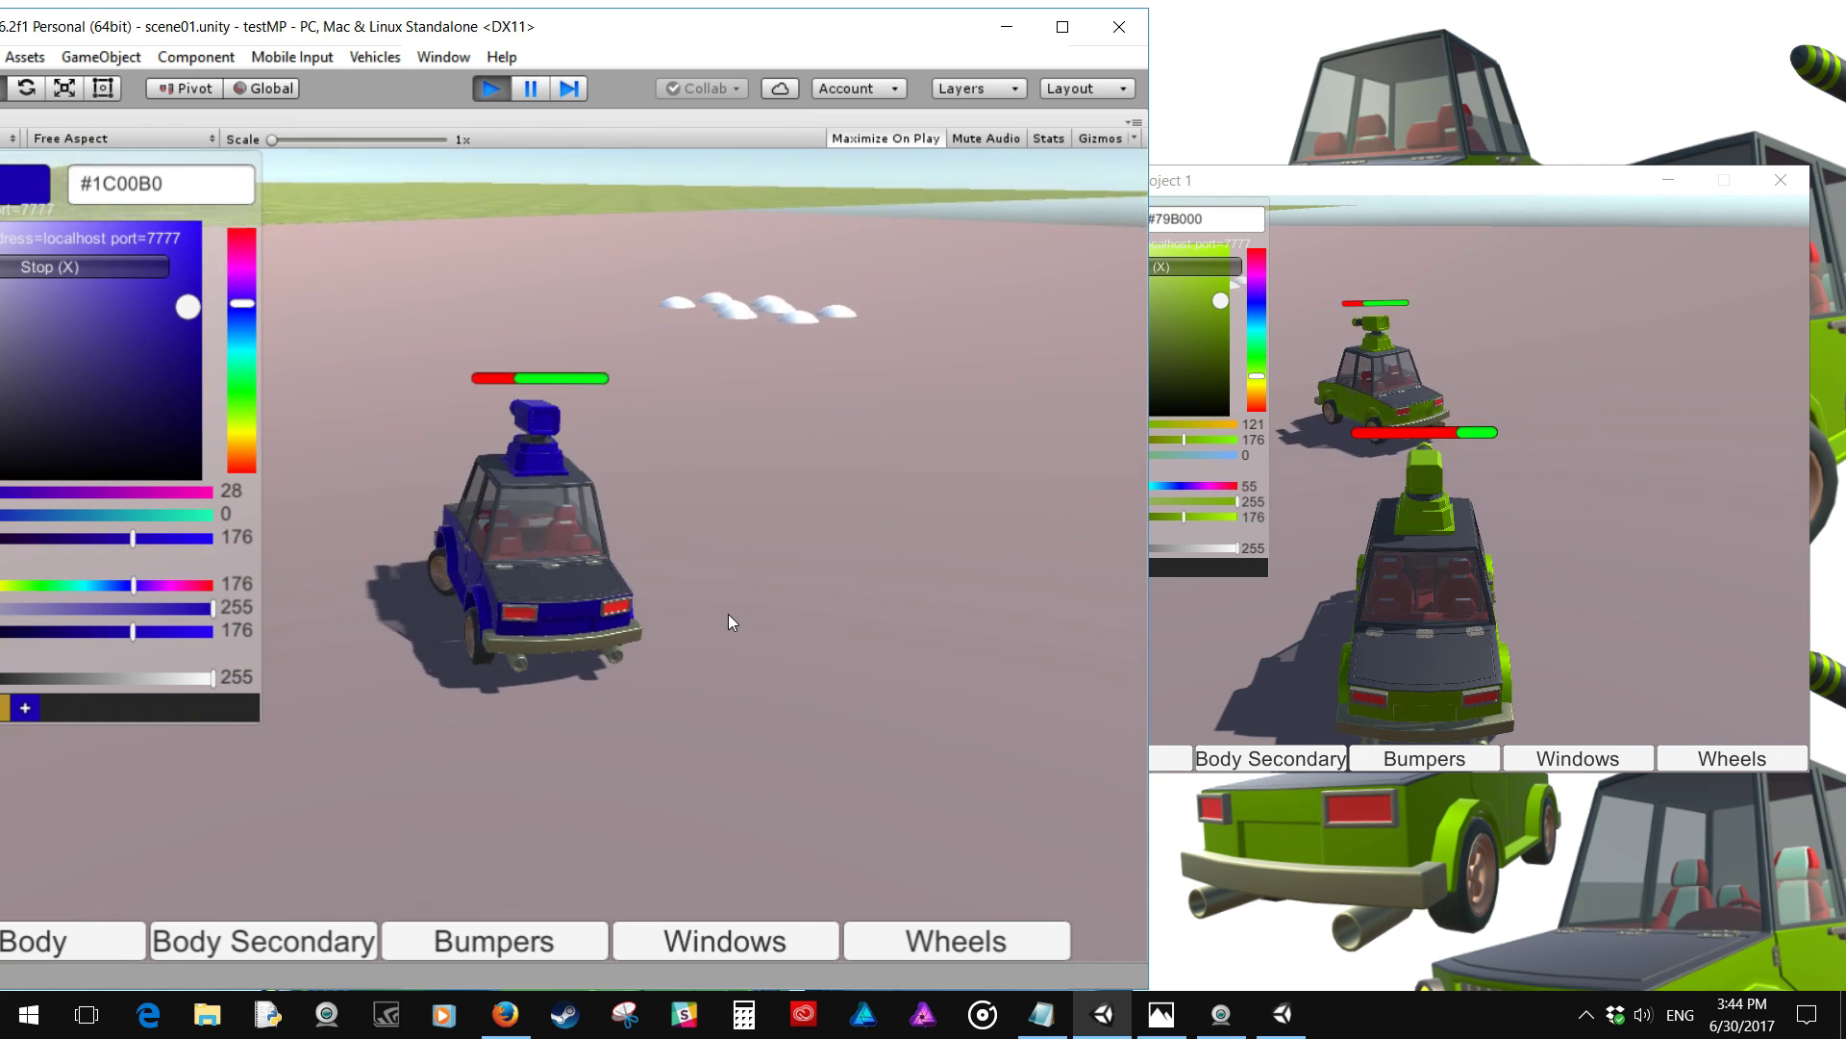
key("w")
key("d")
key("space")
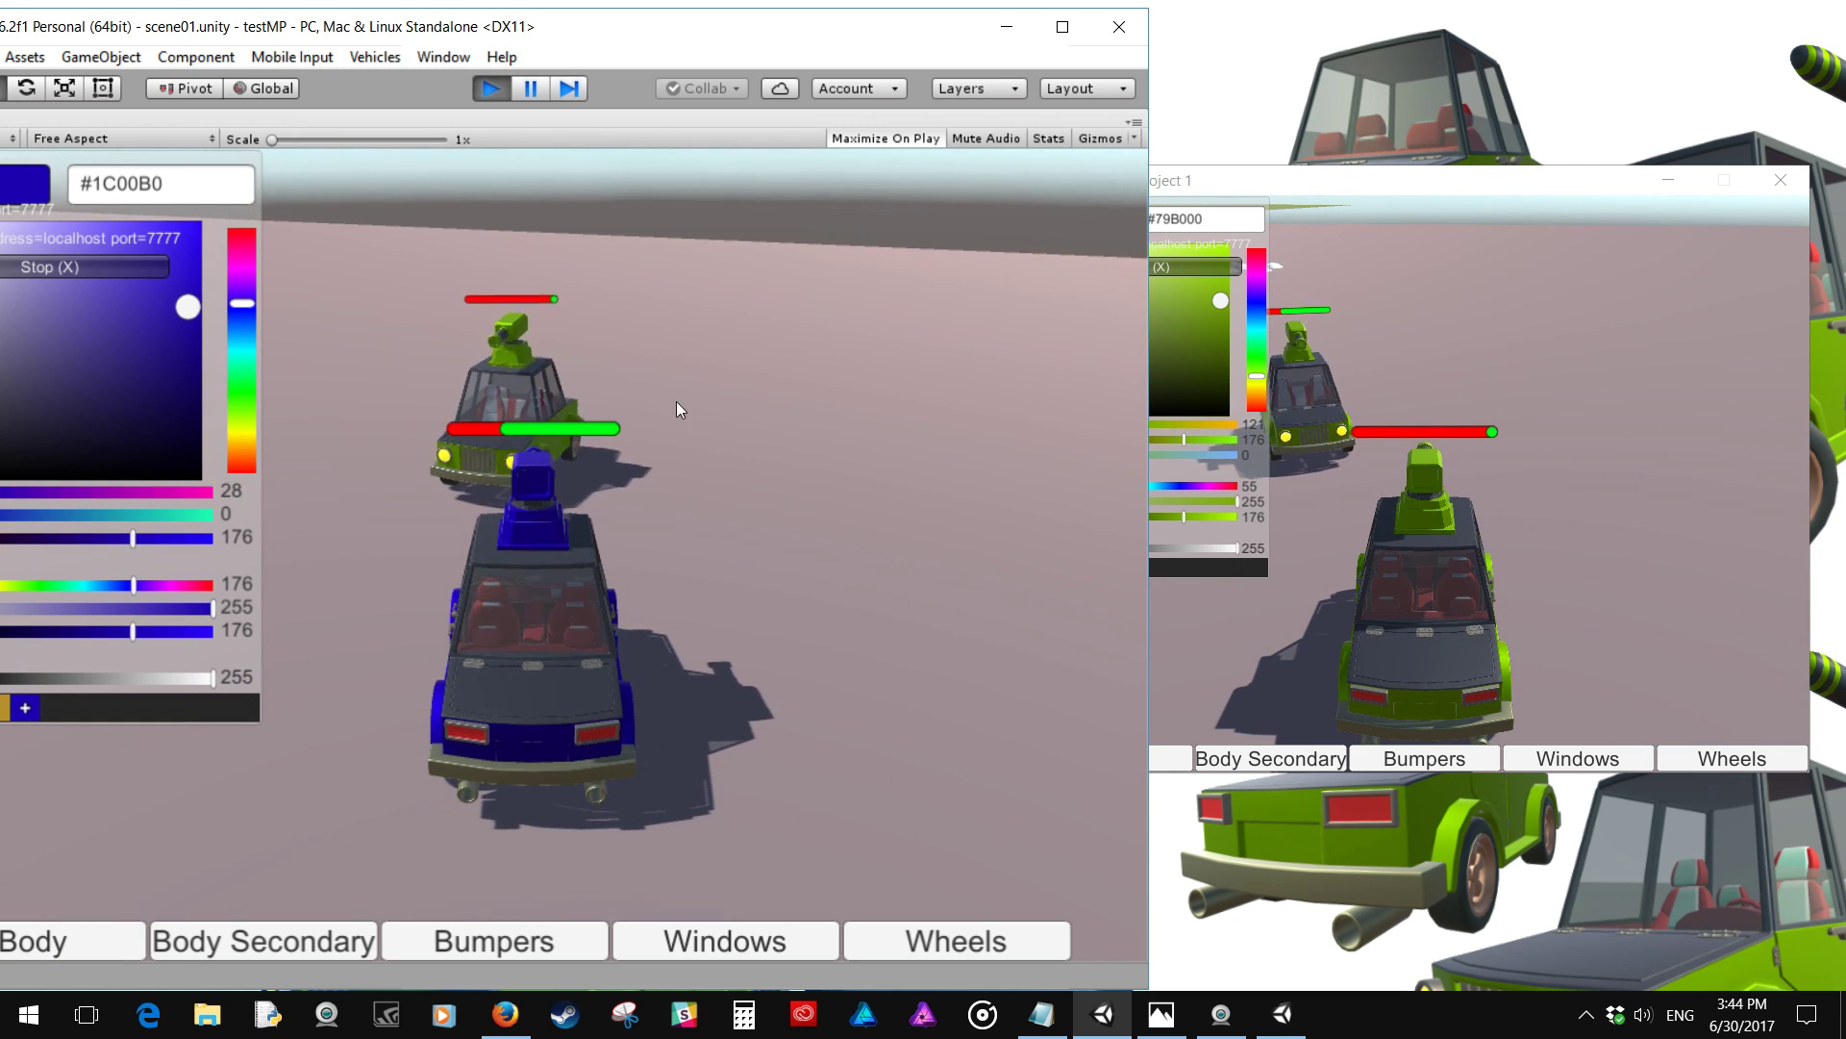
Back the host's car away and fire head-on at the client's car to use up its remaining health
key("s")
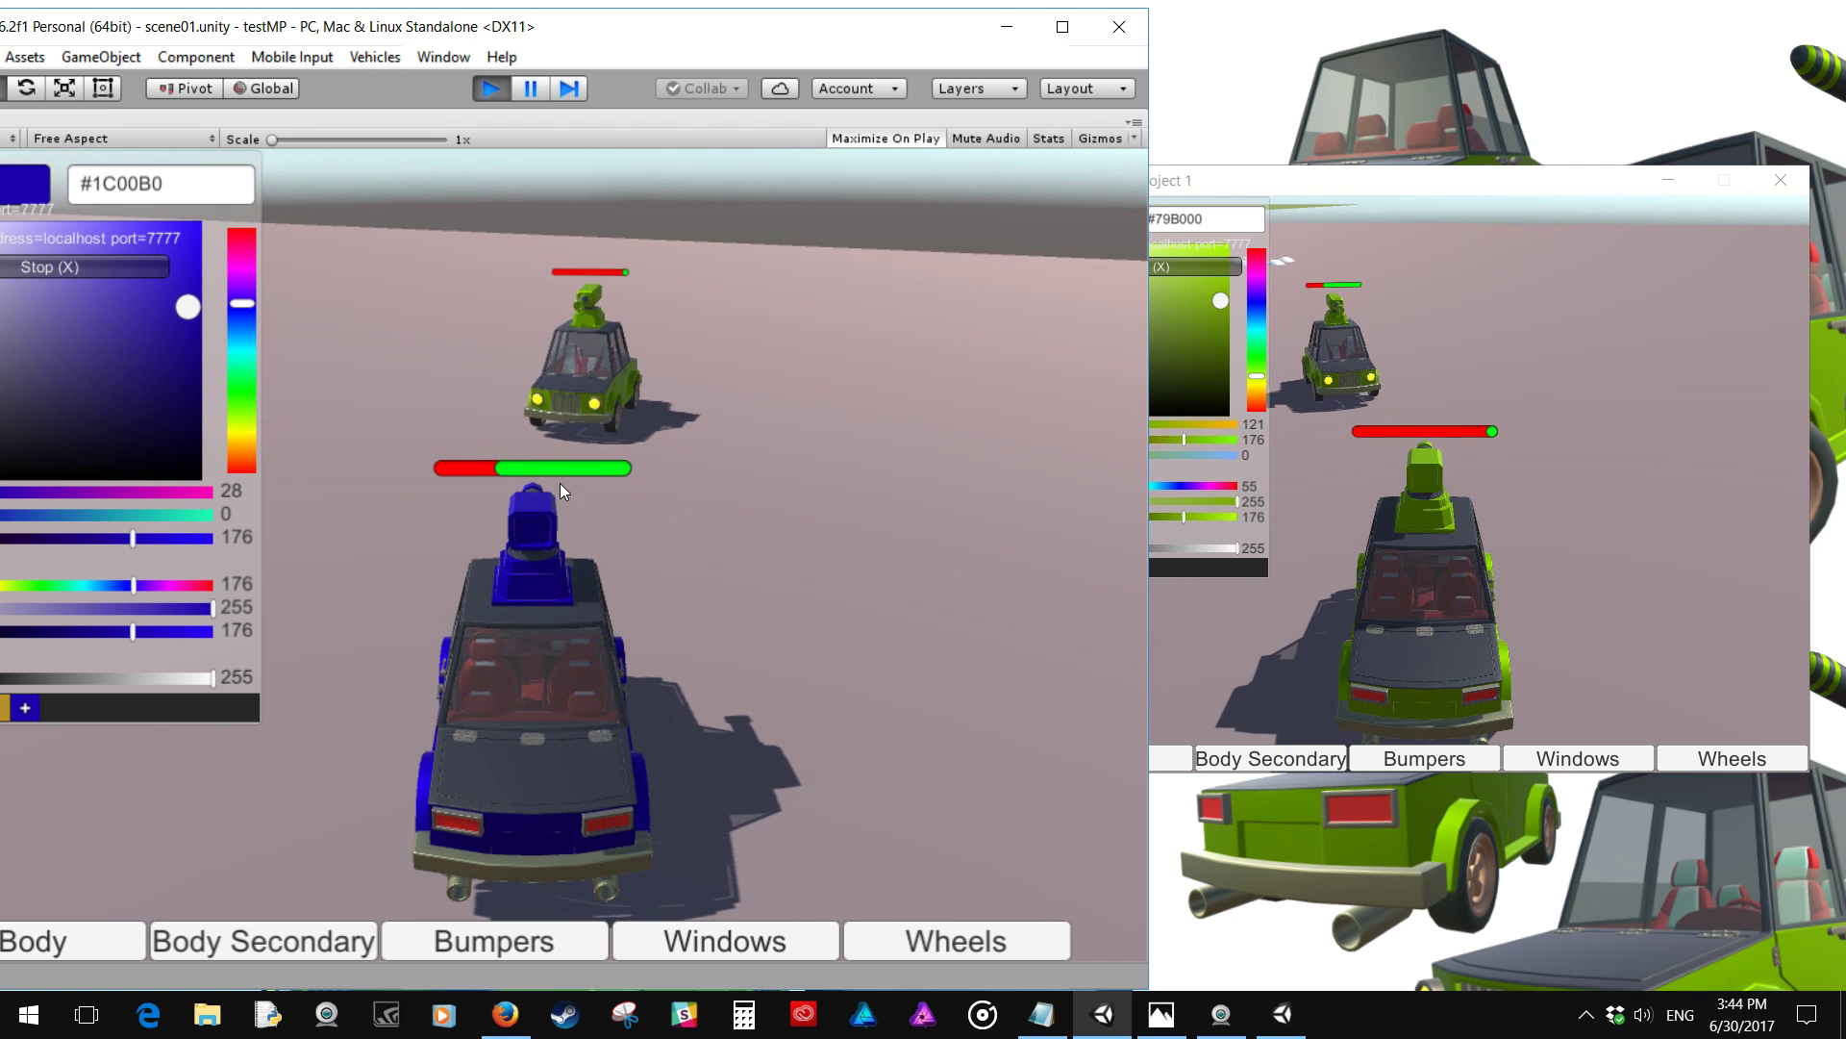
key("space")
key("w")
key("d")
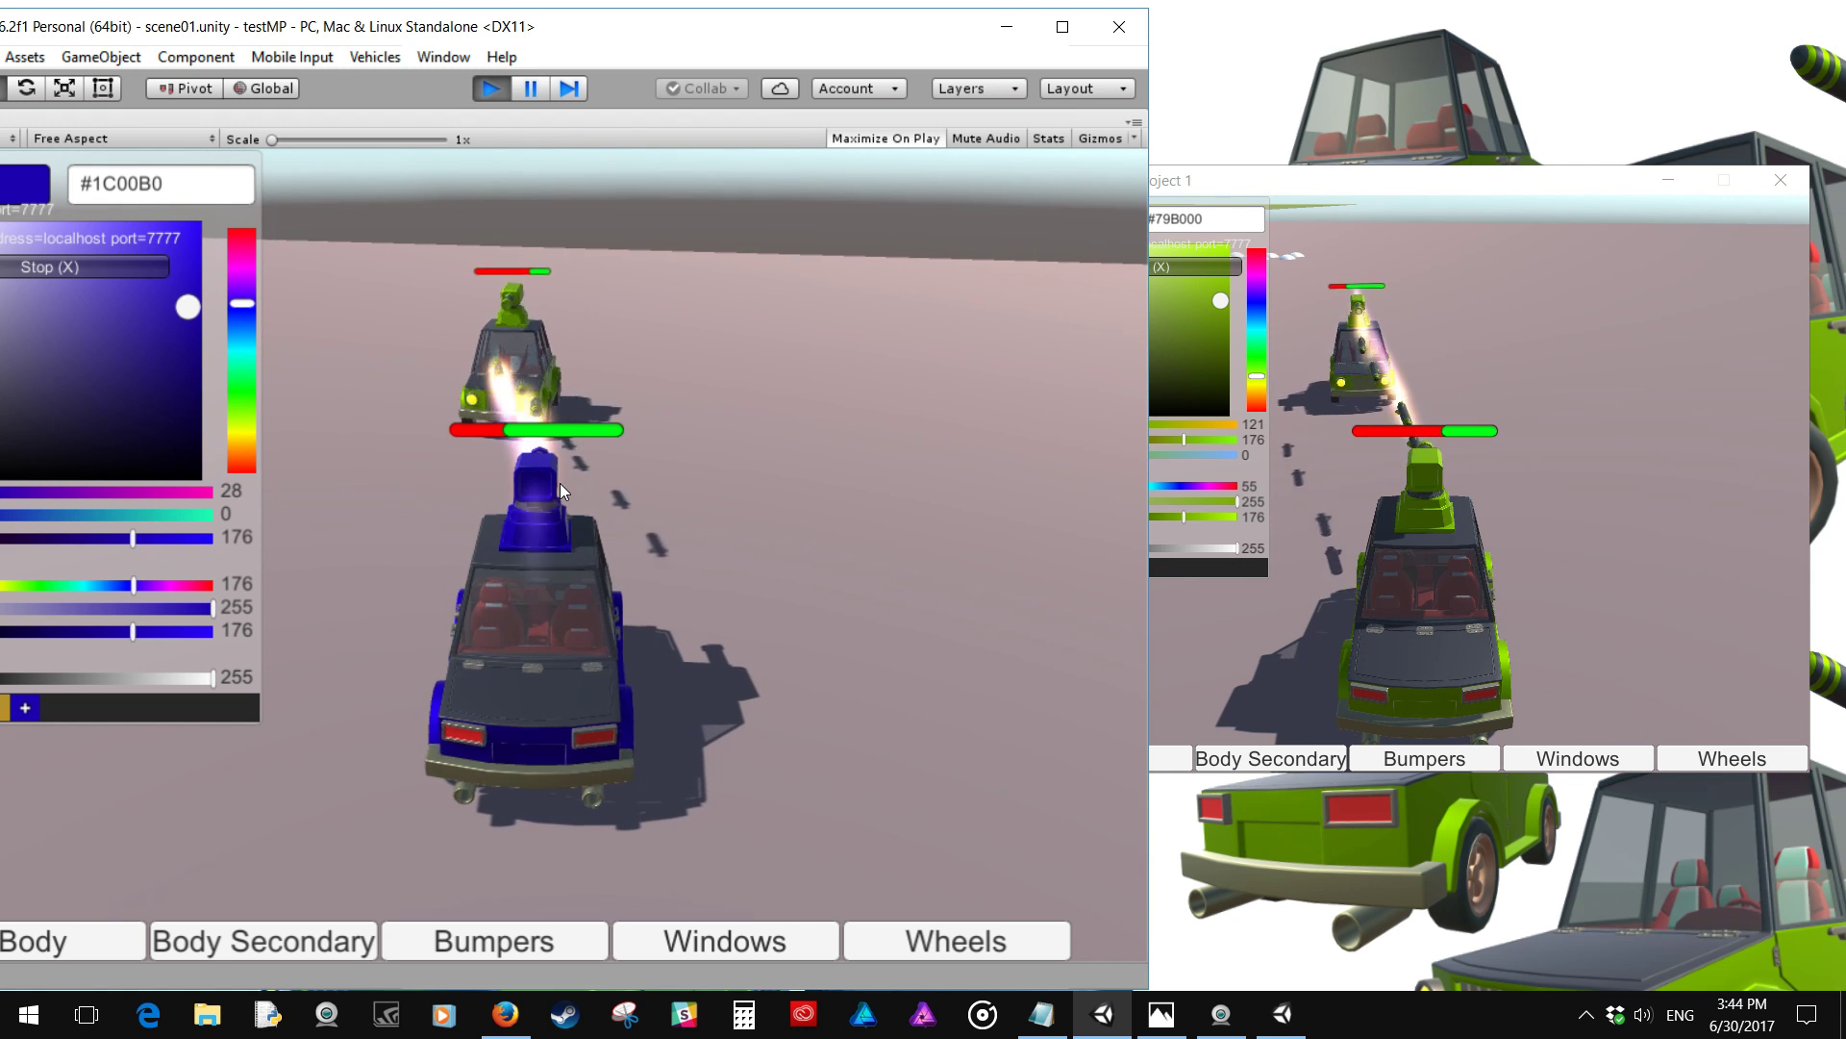
Drive the blue host car past the client's car and into a wide left-hand loop
key("w")
key("d")
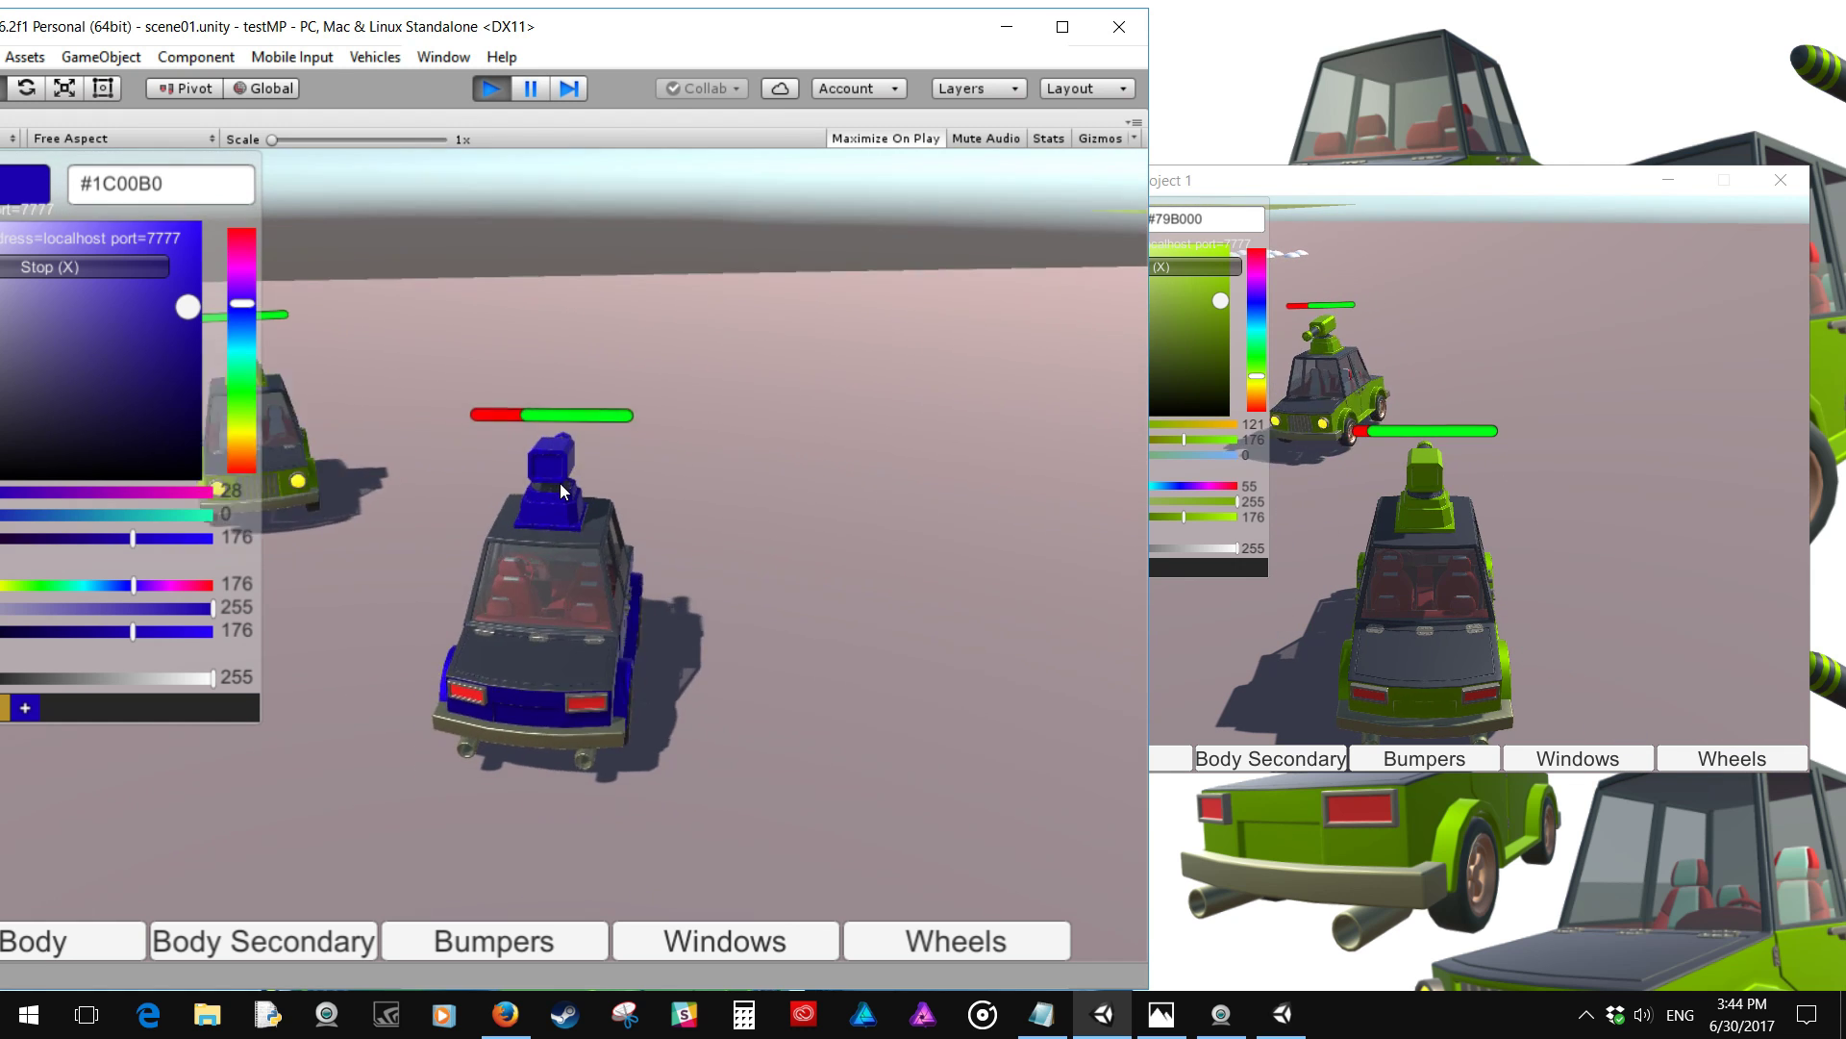
key("w")
key("a")
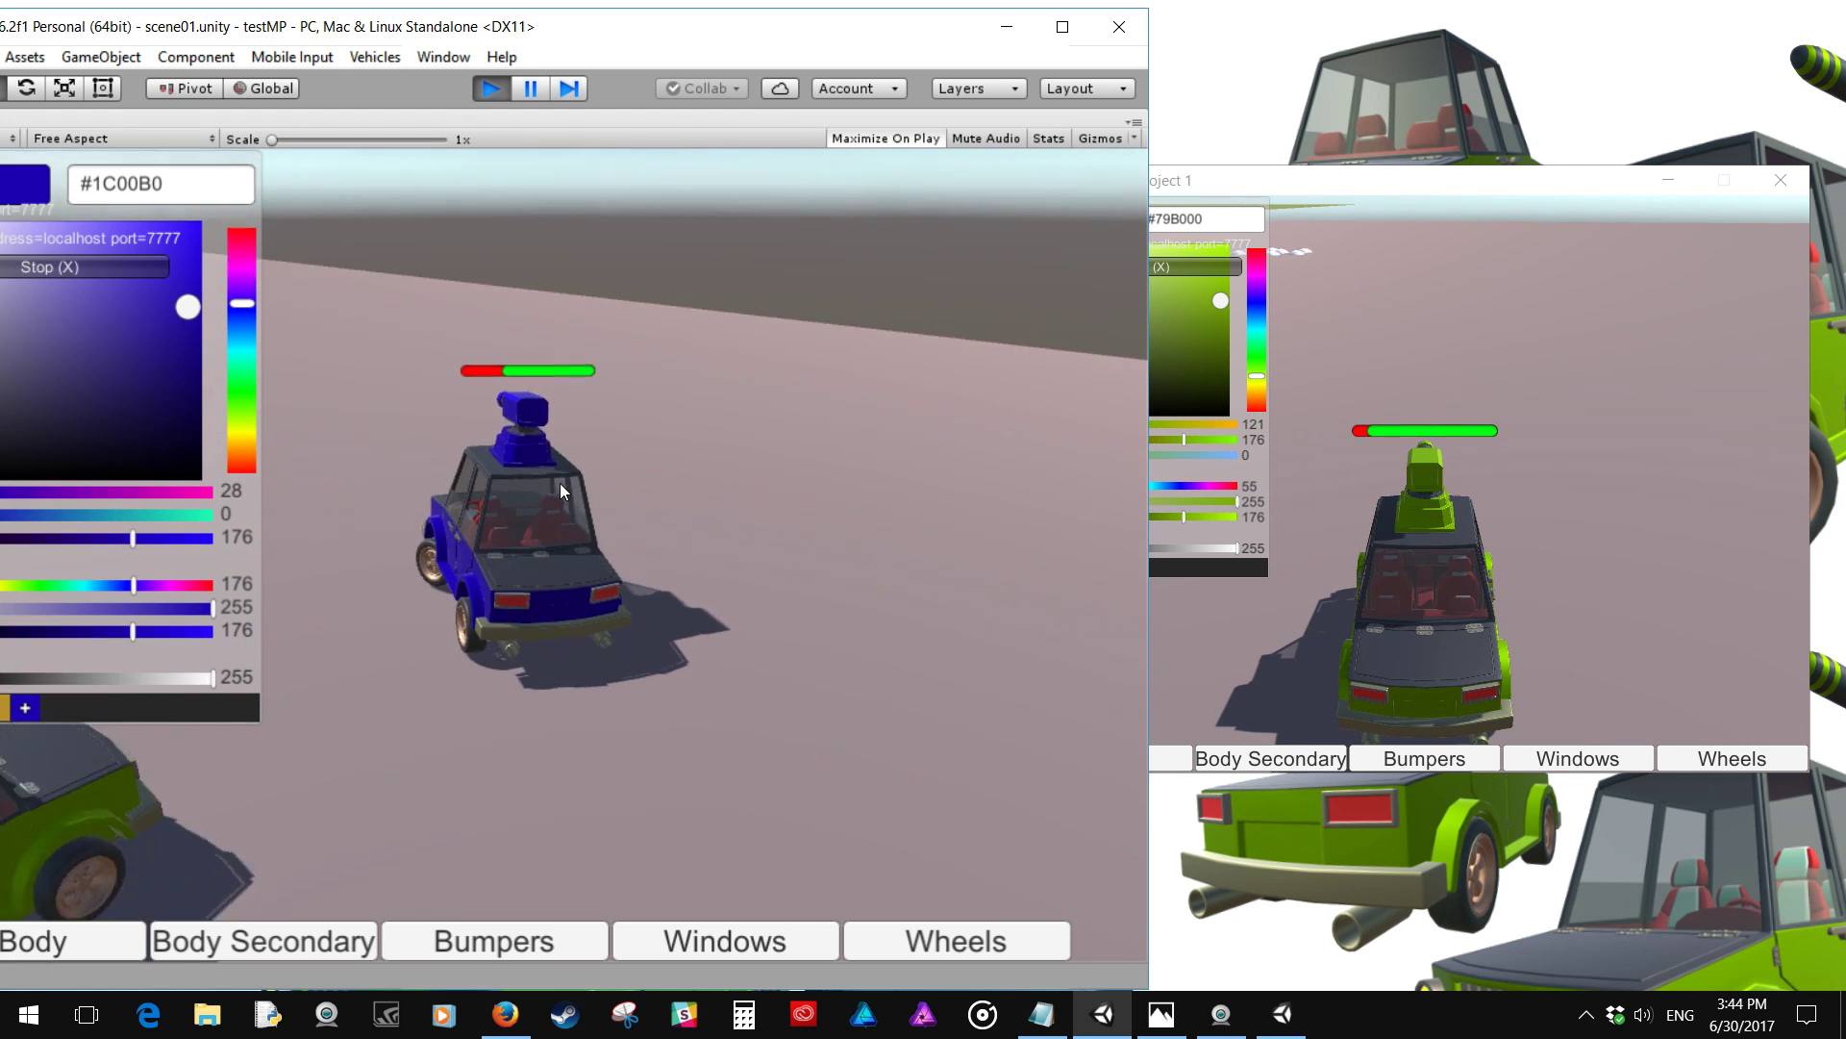
key("w")
key("a")
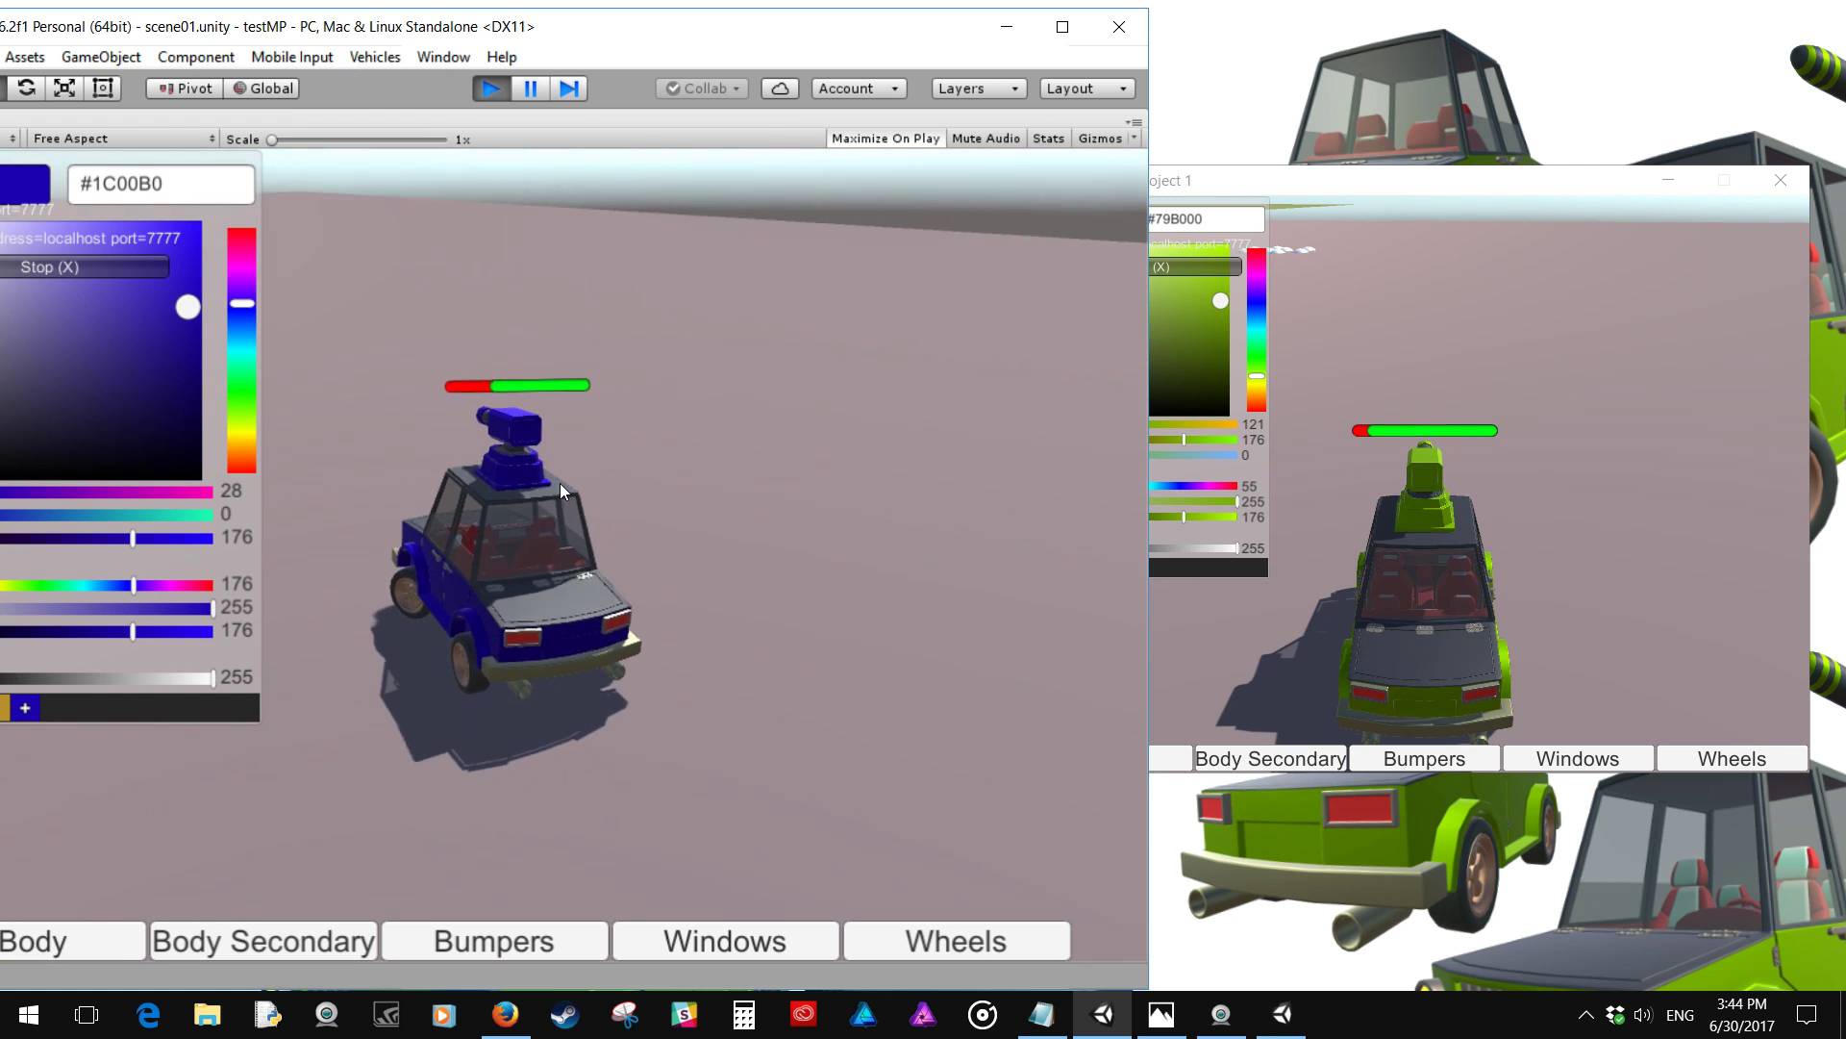
key("w")
key("a")
key("space")
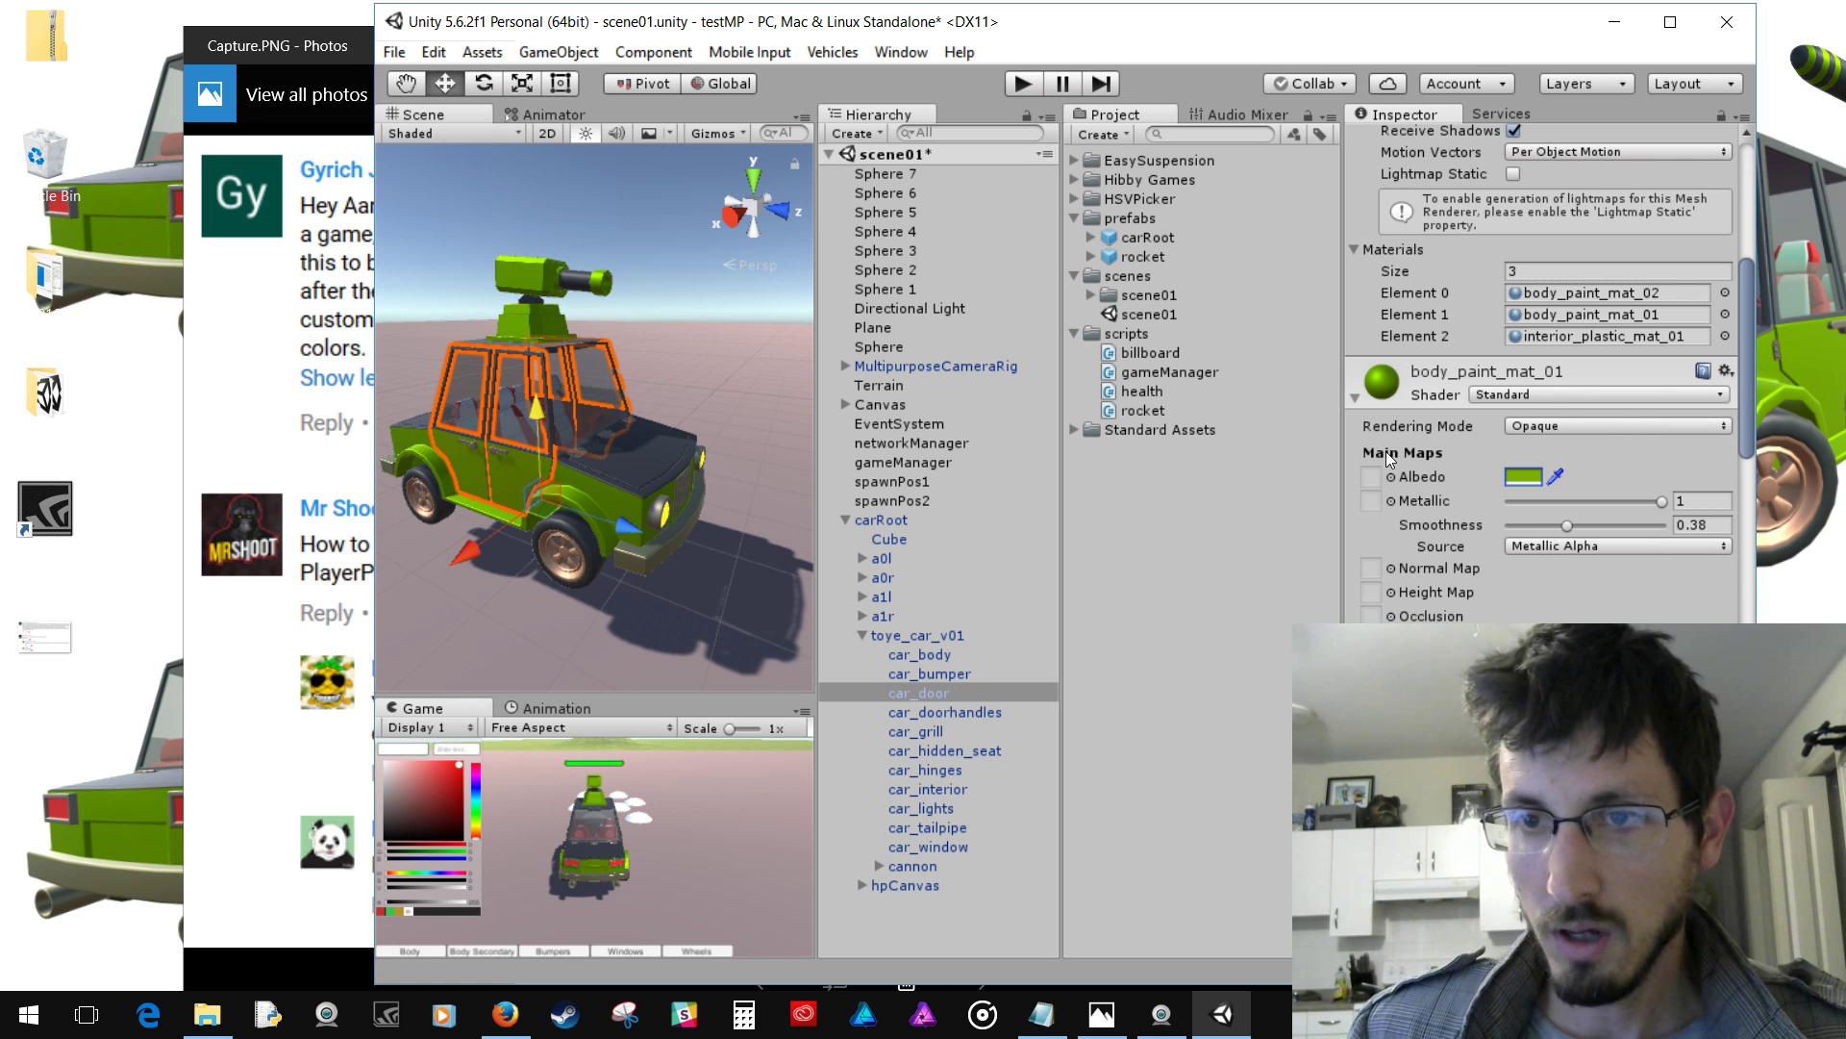
Try a brighter green albedo, B0FF00, on the body_paint_mat_01 material, and undo the change
left_click(1529, 478)
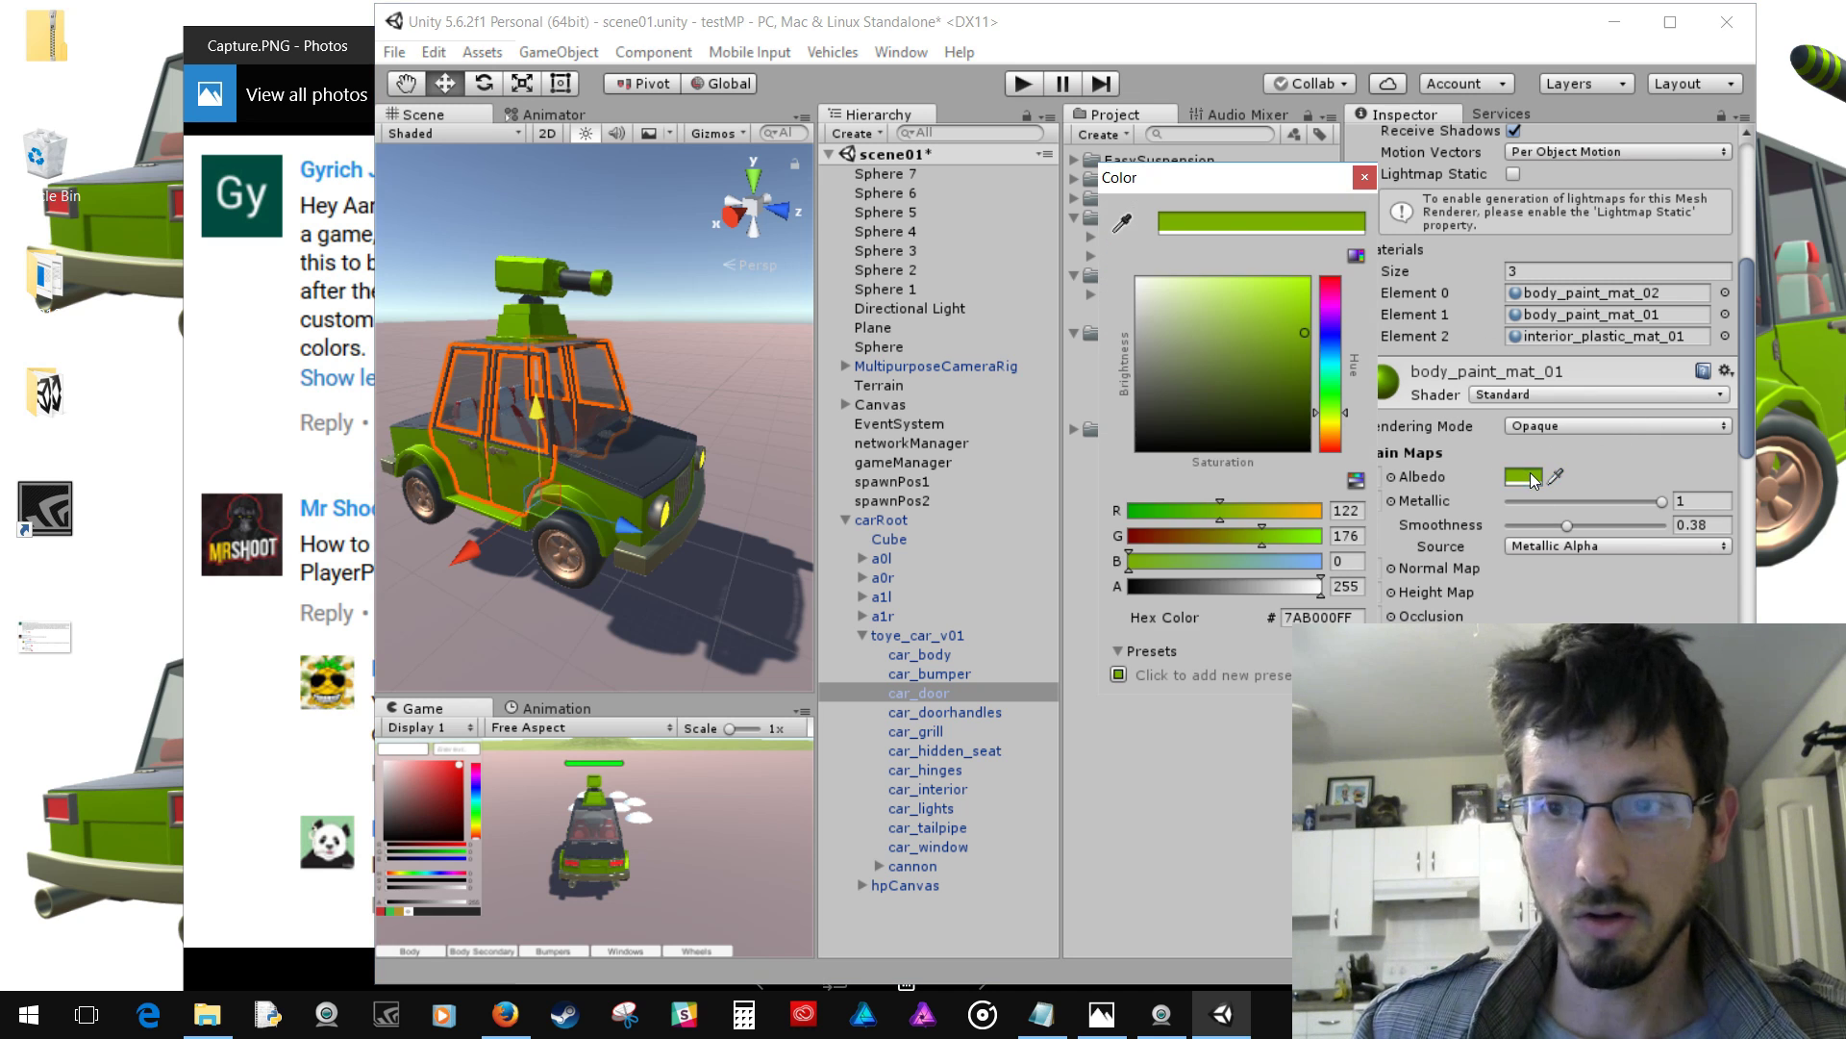
mouse_move(1267, 321)
left_mouse_down()
mouse_move(1174, 288)
mouse_move(1183, 385)
mouse_move(1064, 290)
mouse_move(1279, 279)
mouse_move(1353, 246)
left_mouse_up()
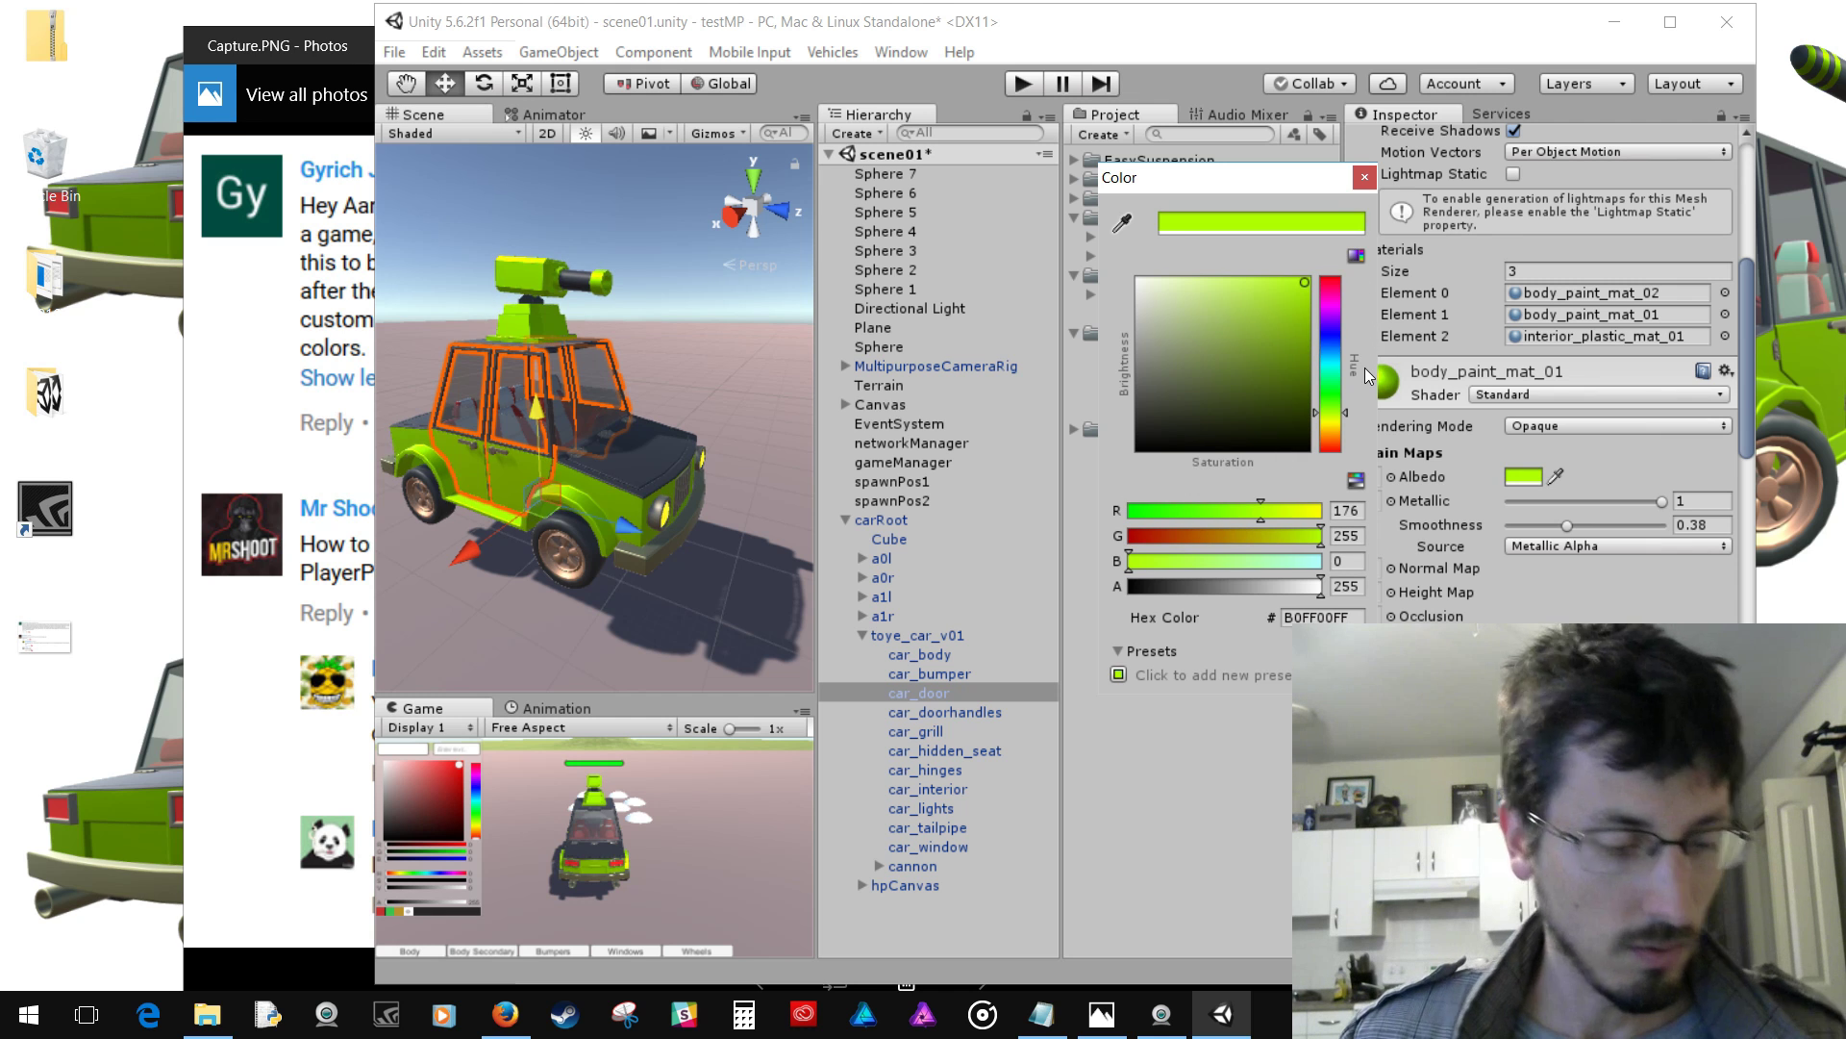
key("ctrl+z")
left_click(1364, 178)
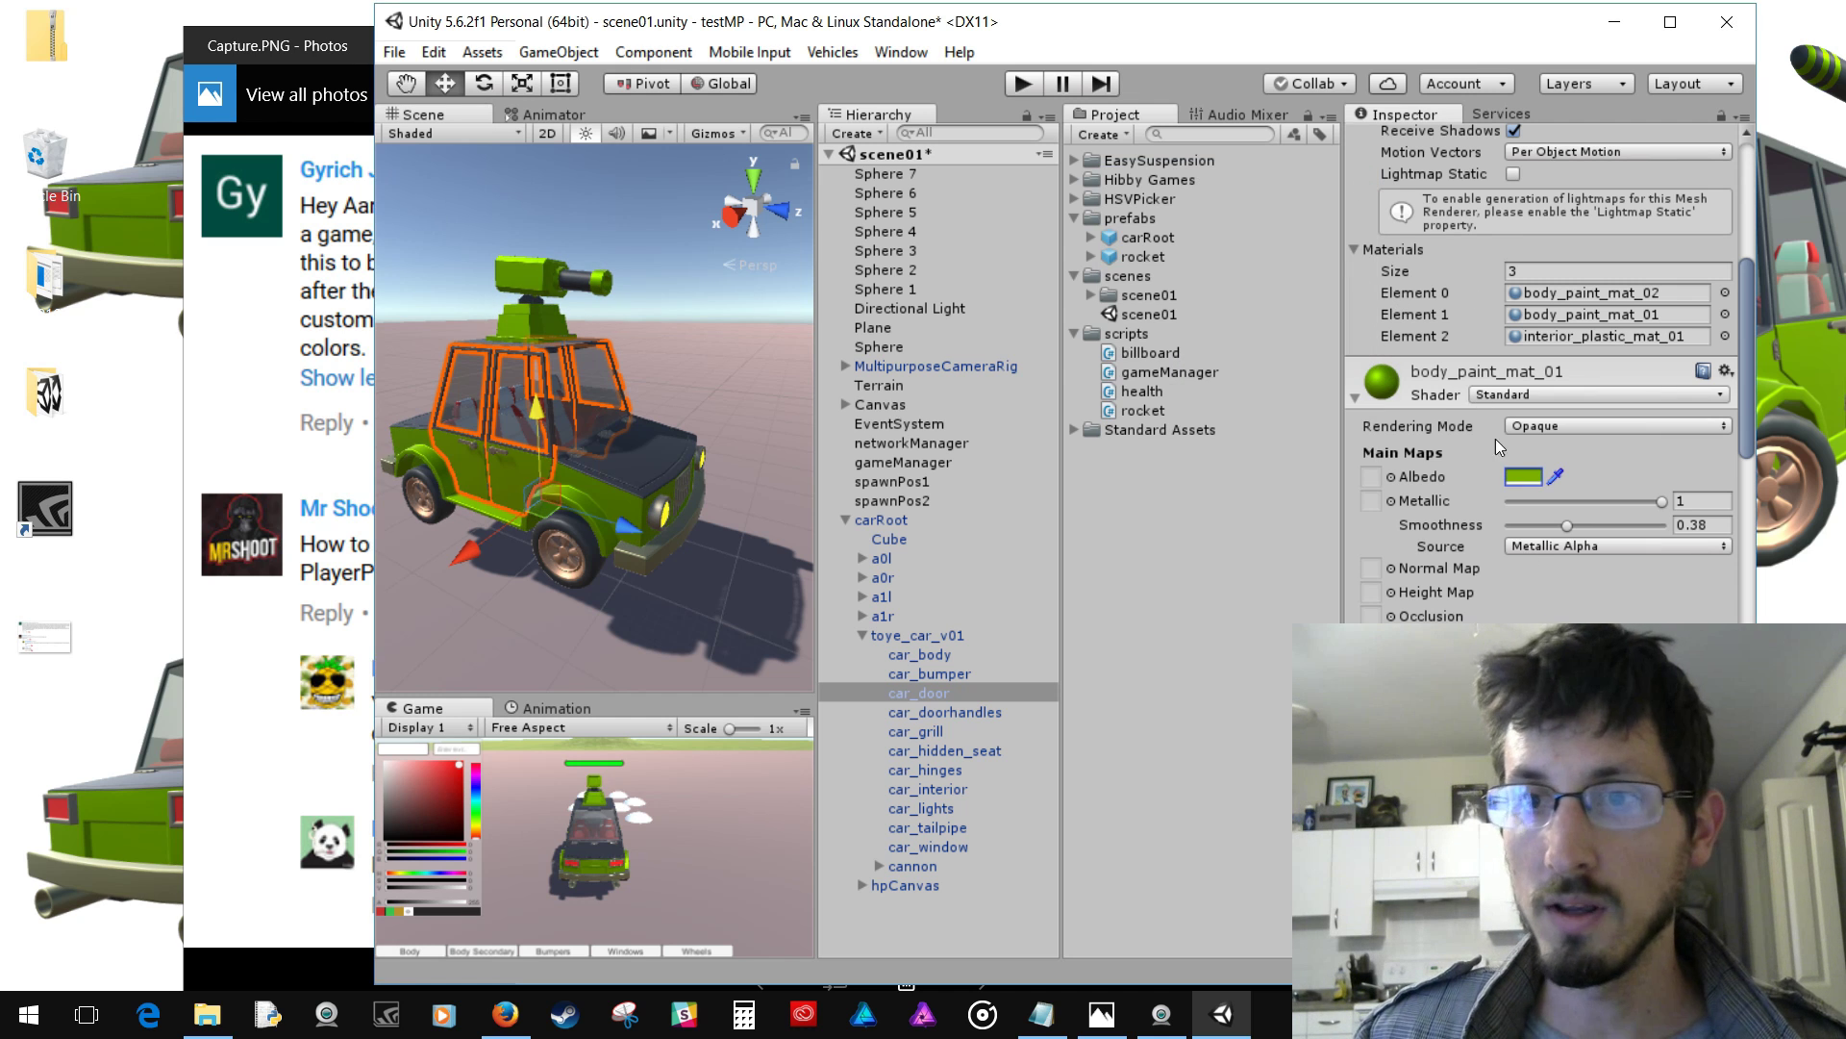
Try a blue albedo, 0001B0, on the body_paint_mat_01 material, and undo the change
left_click(1529, 475)
left_click_drag(1331, 419, 1249, 338)
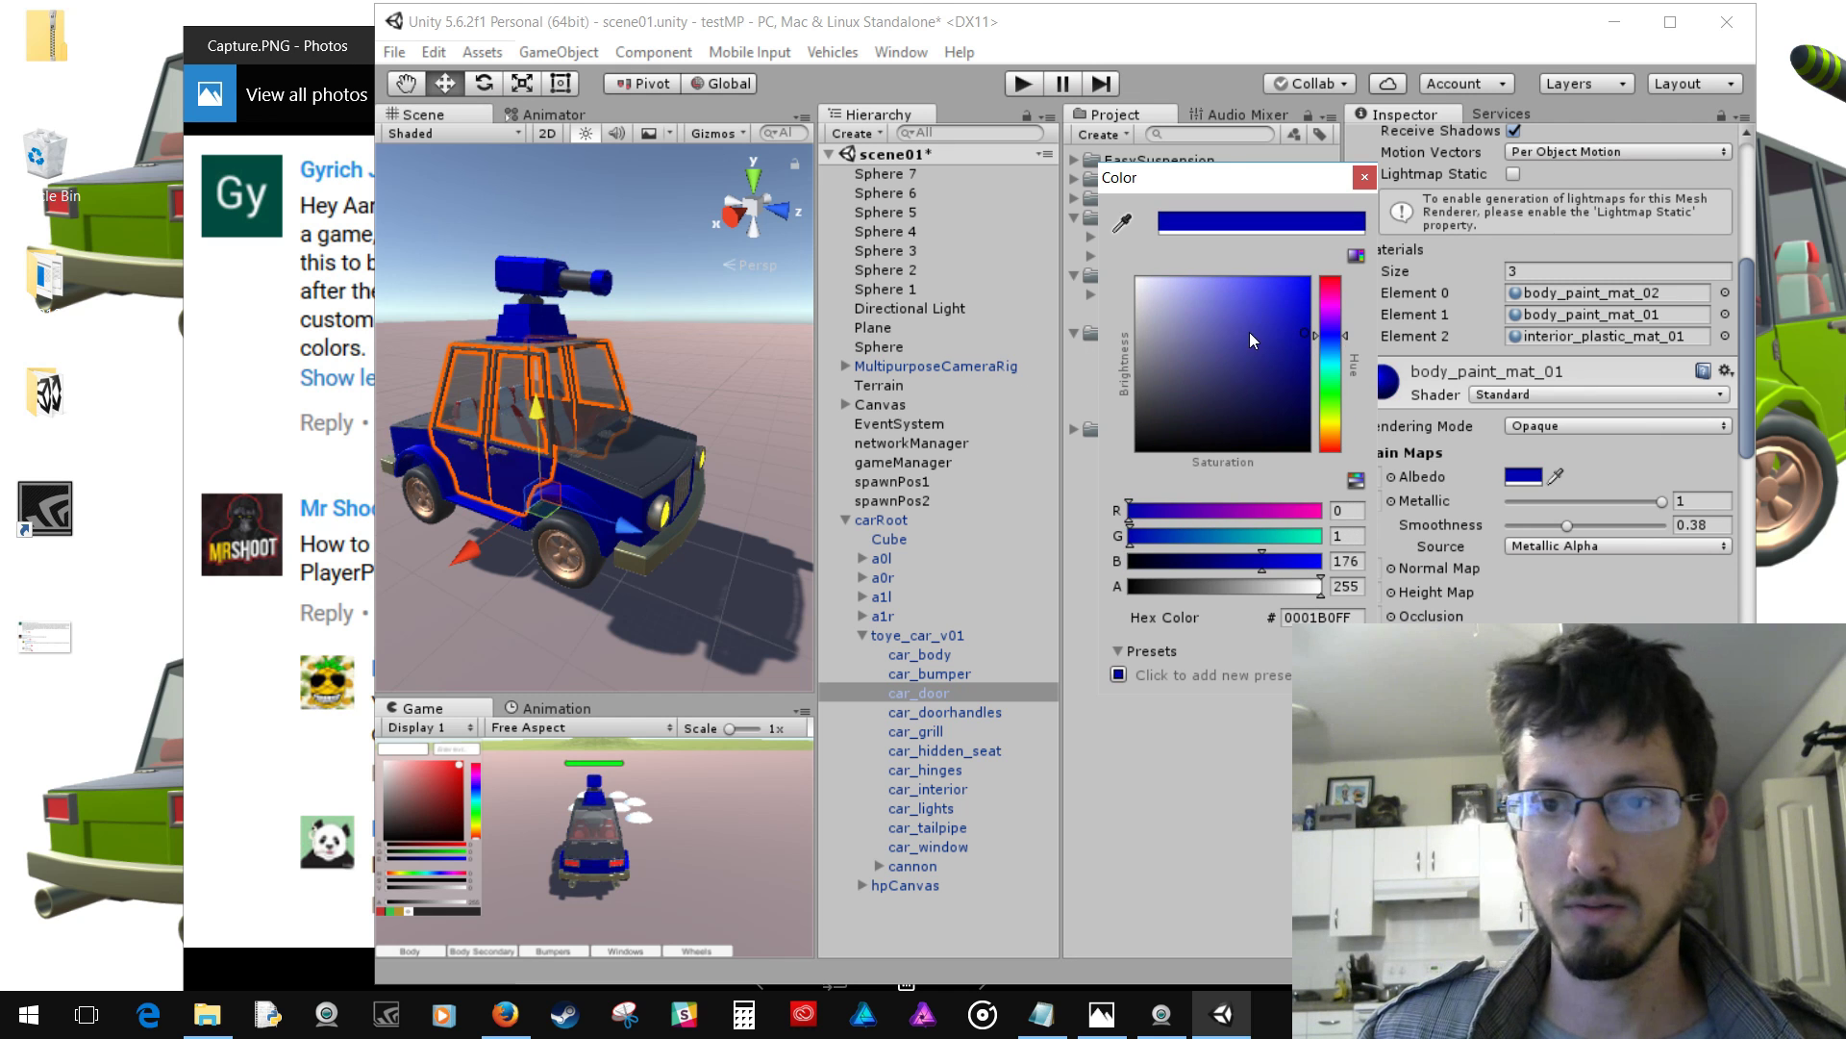
key("ctrl+z")
left_click(1364, 179)
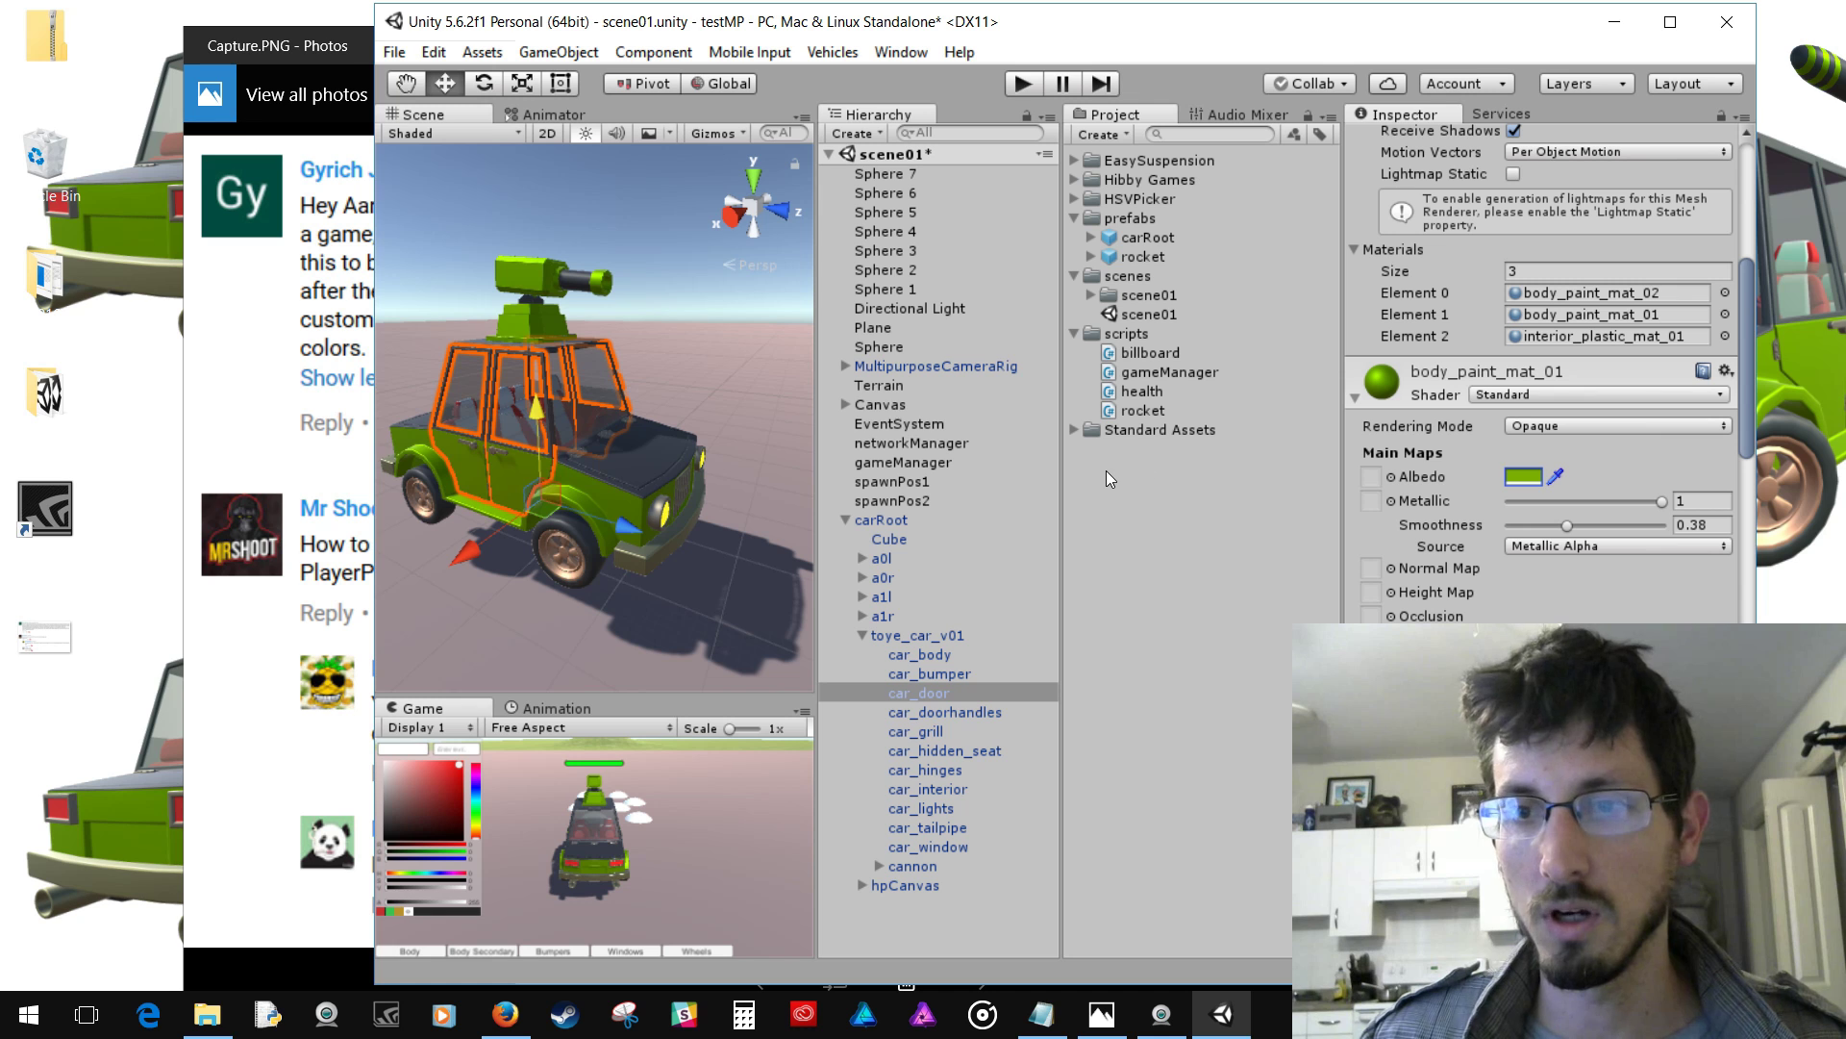
Switch to Firefox and read the Unity Scripting API page on the Color constructor's r, g, b and a parameters
key("alt+Tab")
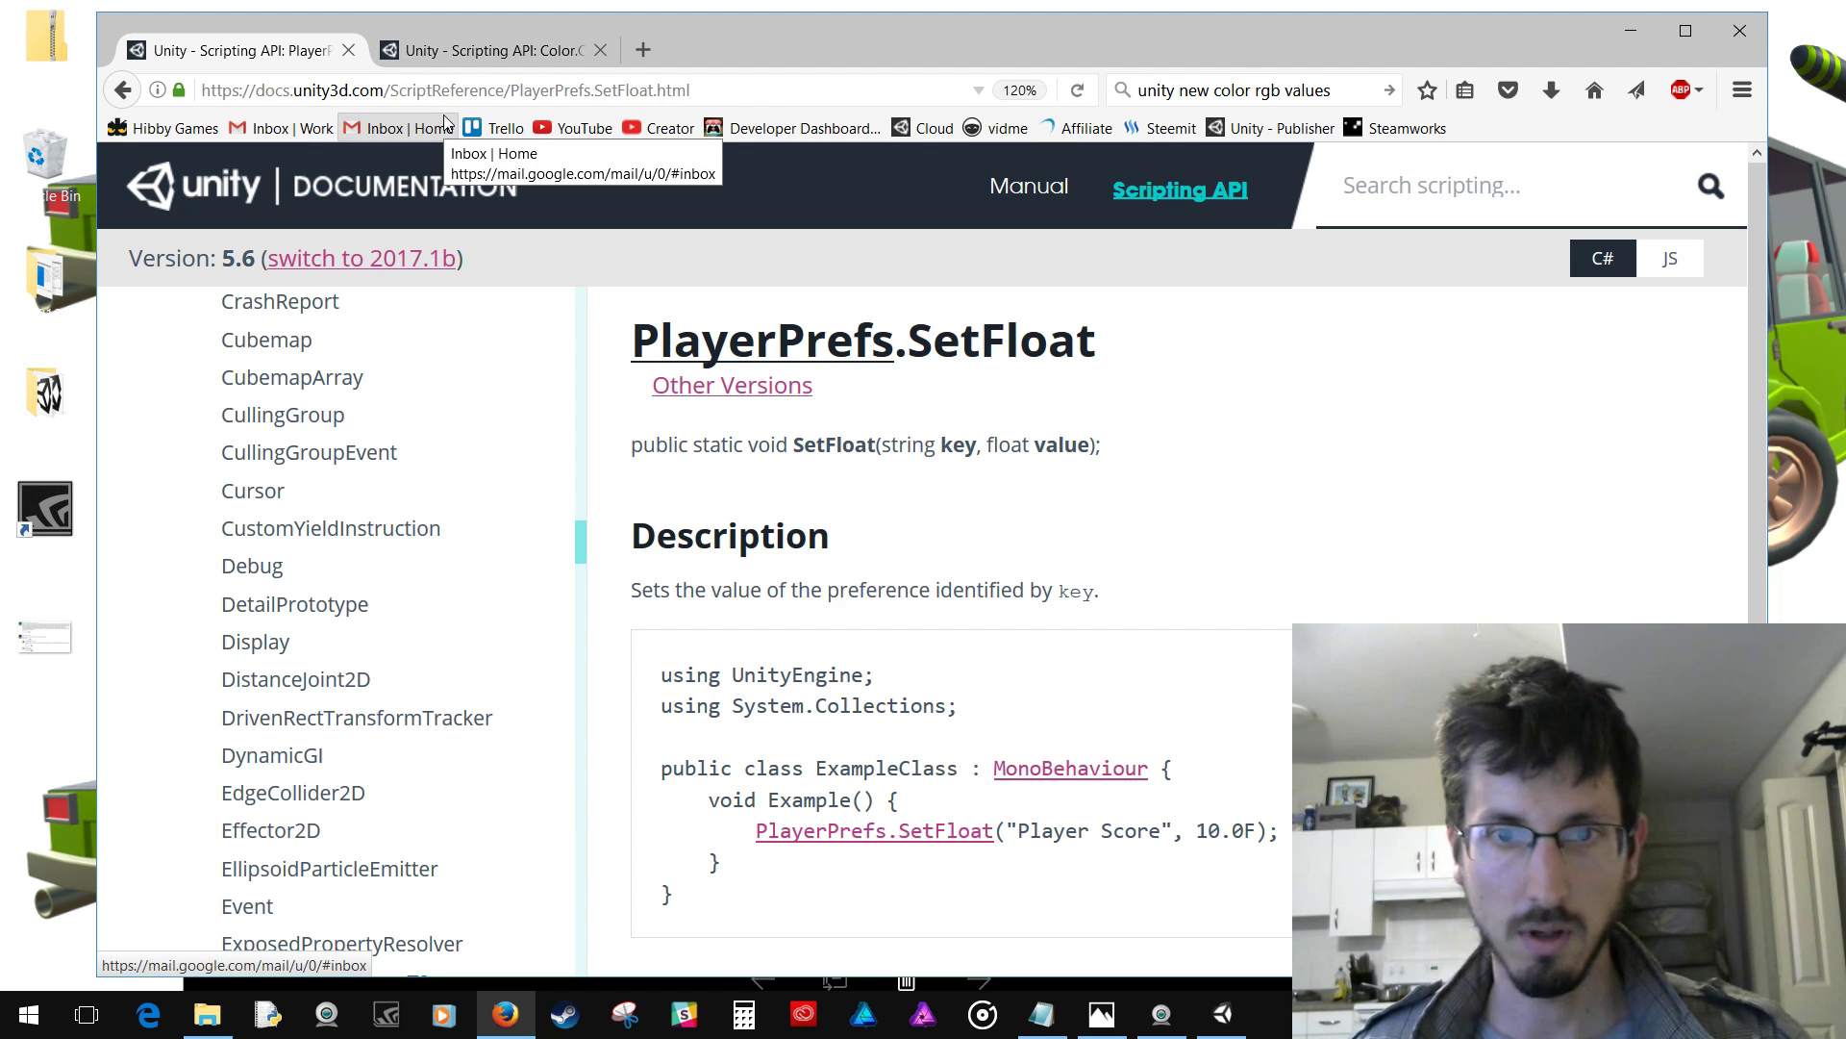
left_click(494, 55)
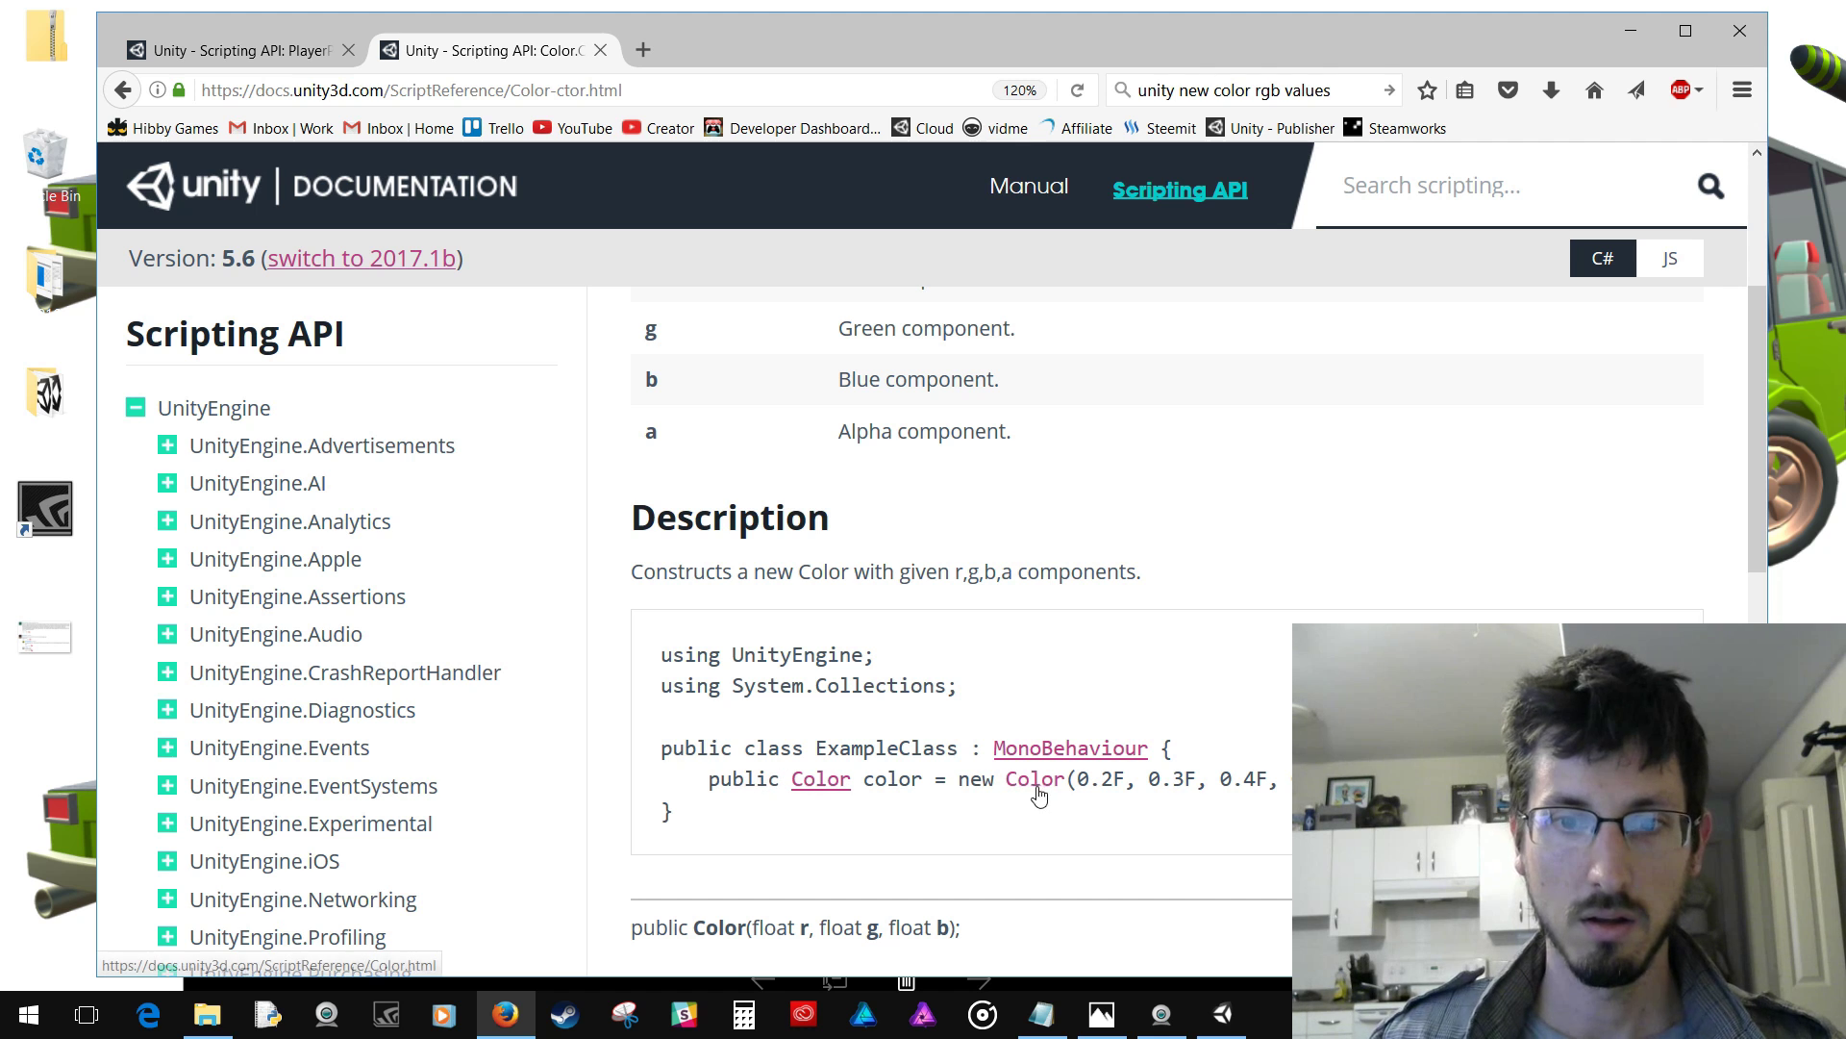
scroll(1261, 585, "up", 3)
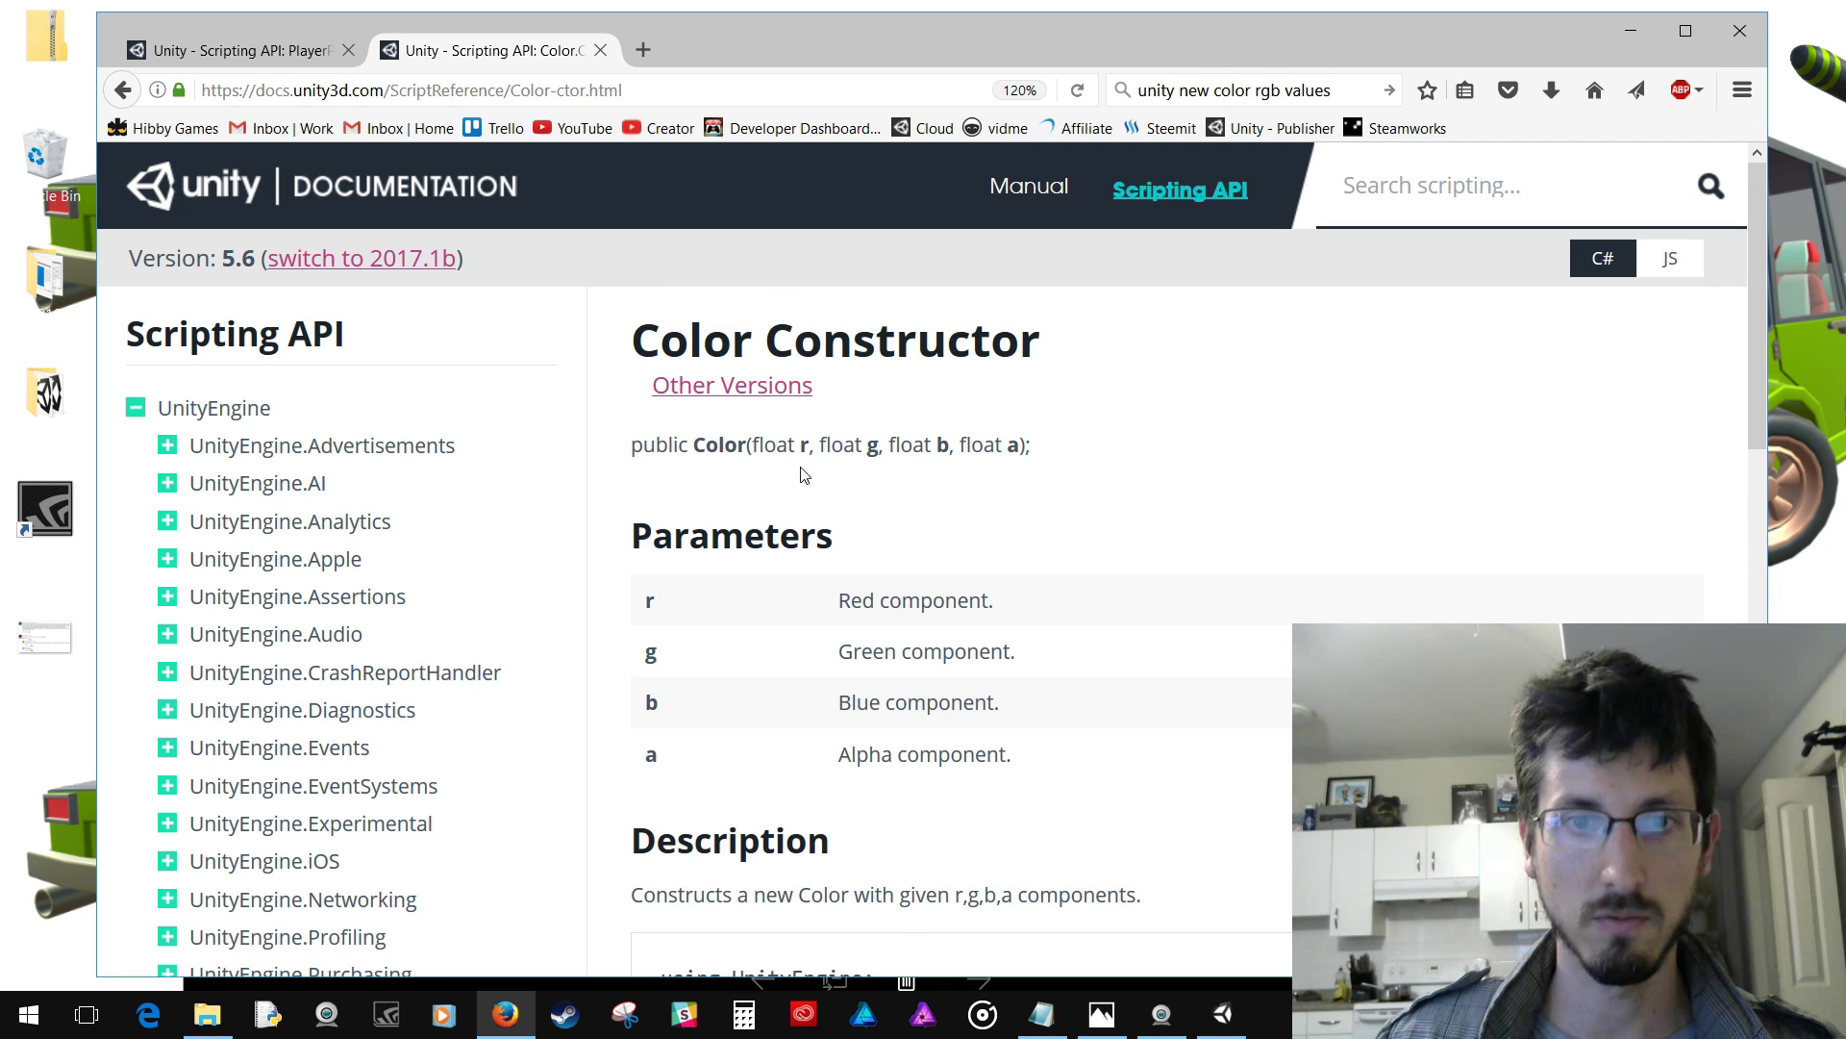
scroll(941, 459, "down", 3)
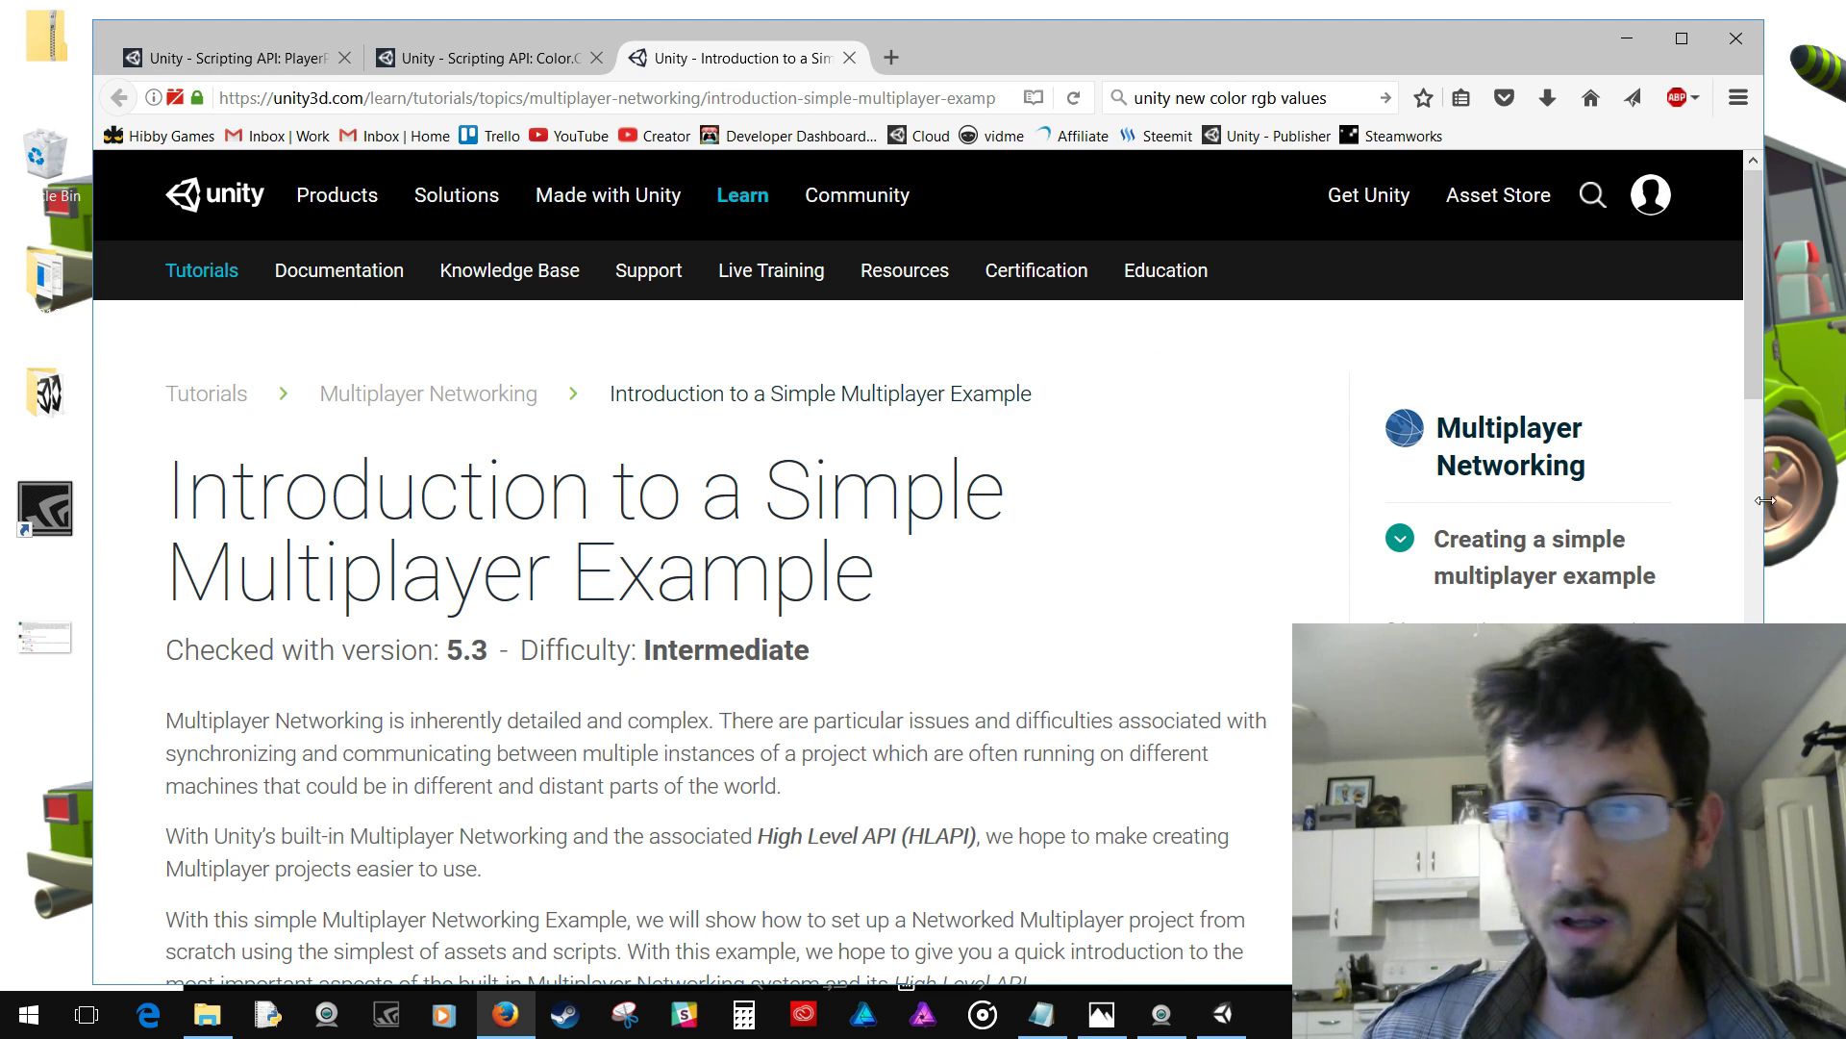
Look through the lesson list of Unity's Introduction to a Simple Multiplayer Example tutorial
left_click_drag(1752, 300, 1713, 333)
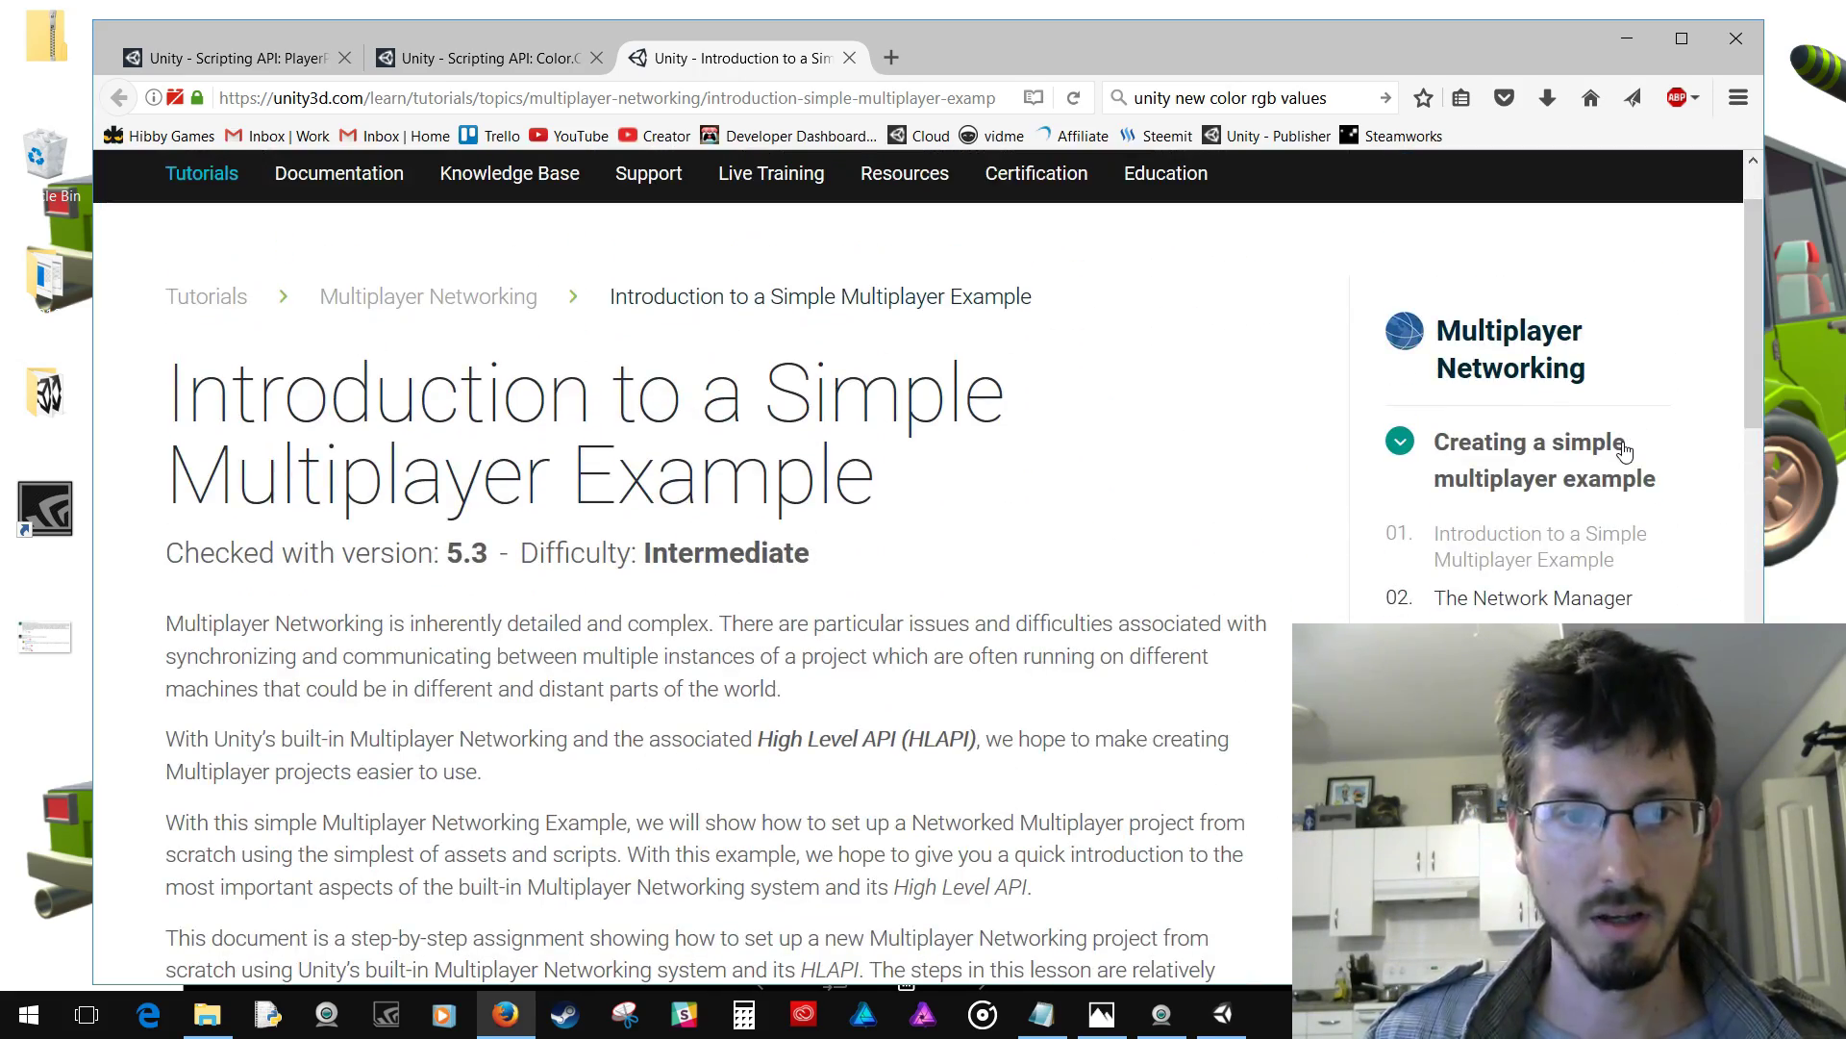
scroll(1392, 501, "down", 3)
scroll(1392, 501, "down", 9)
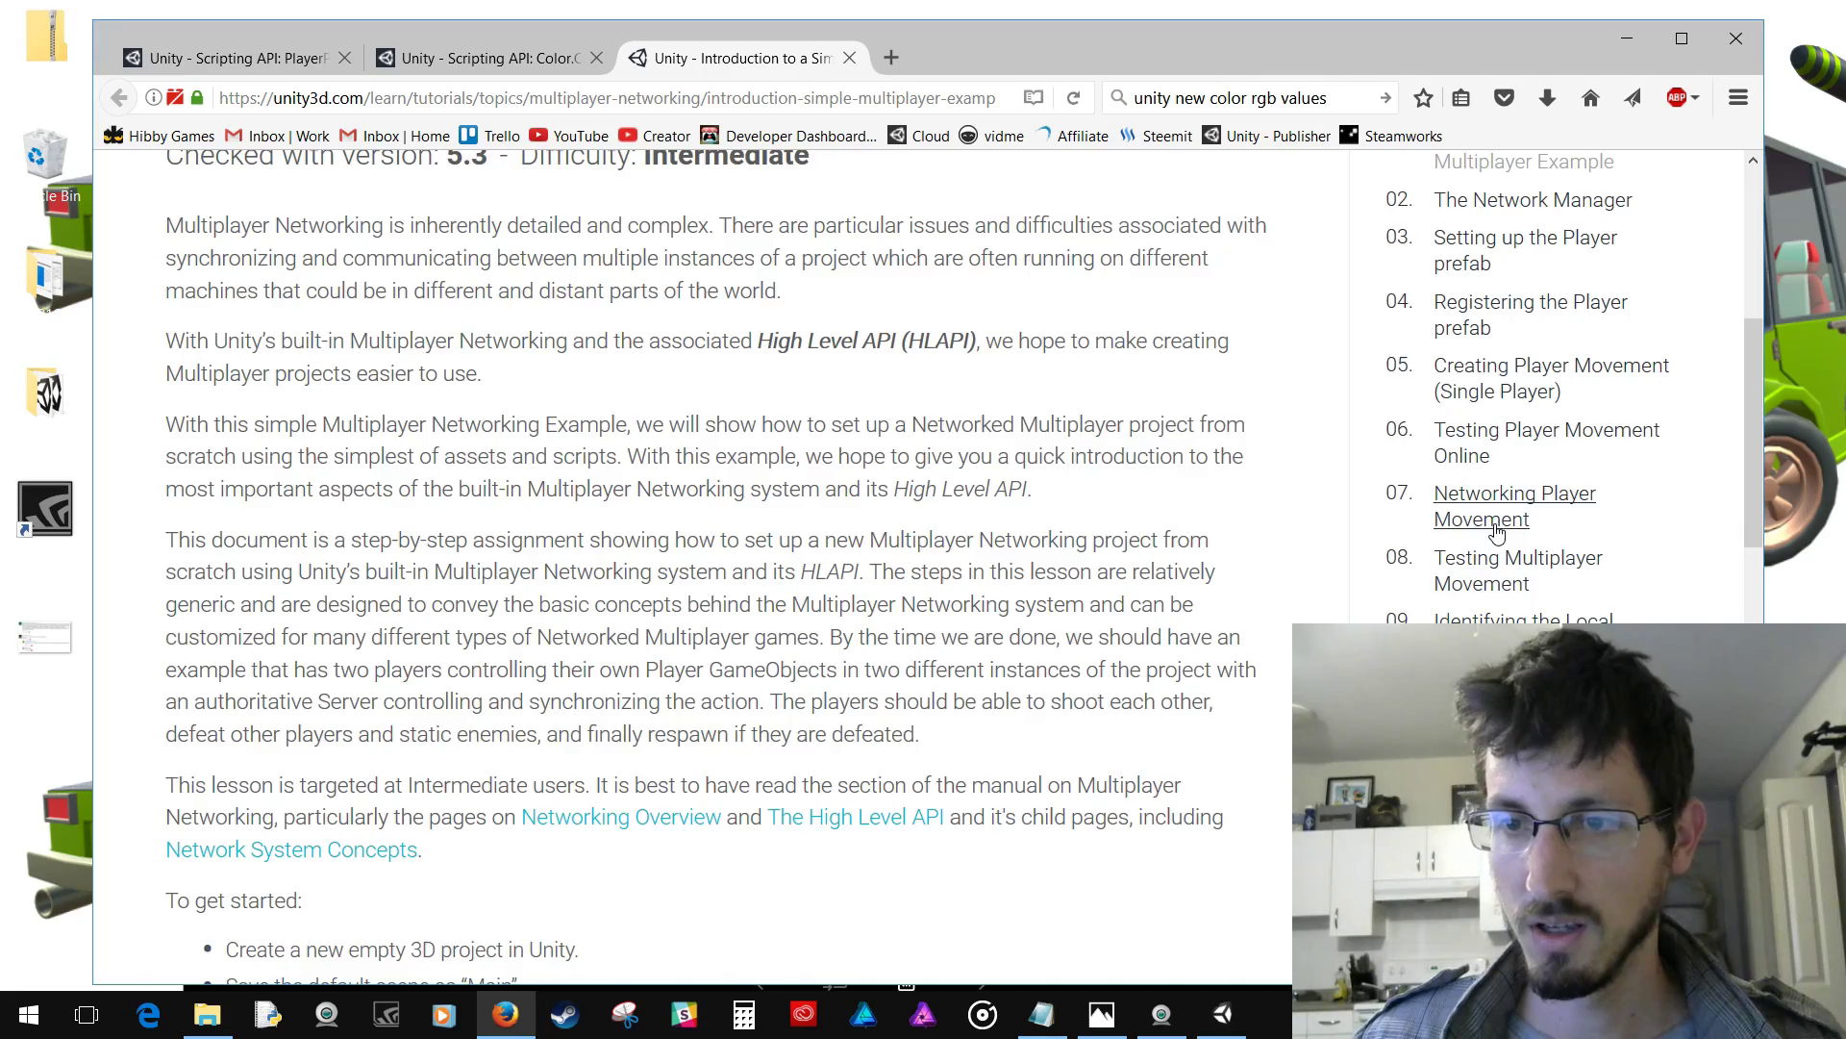
scroll(1430, 575, "up", 8)
scroll(1430, 574, "up", 5)
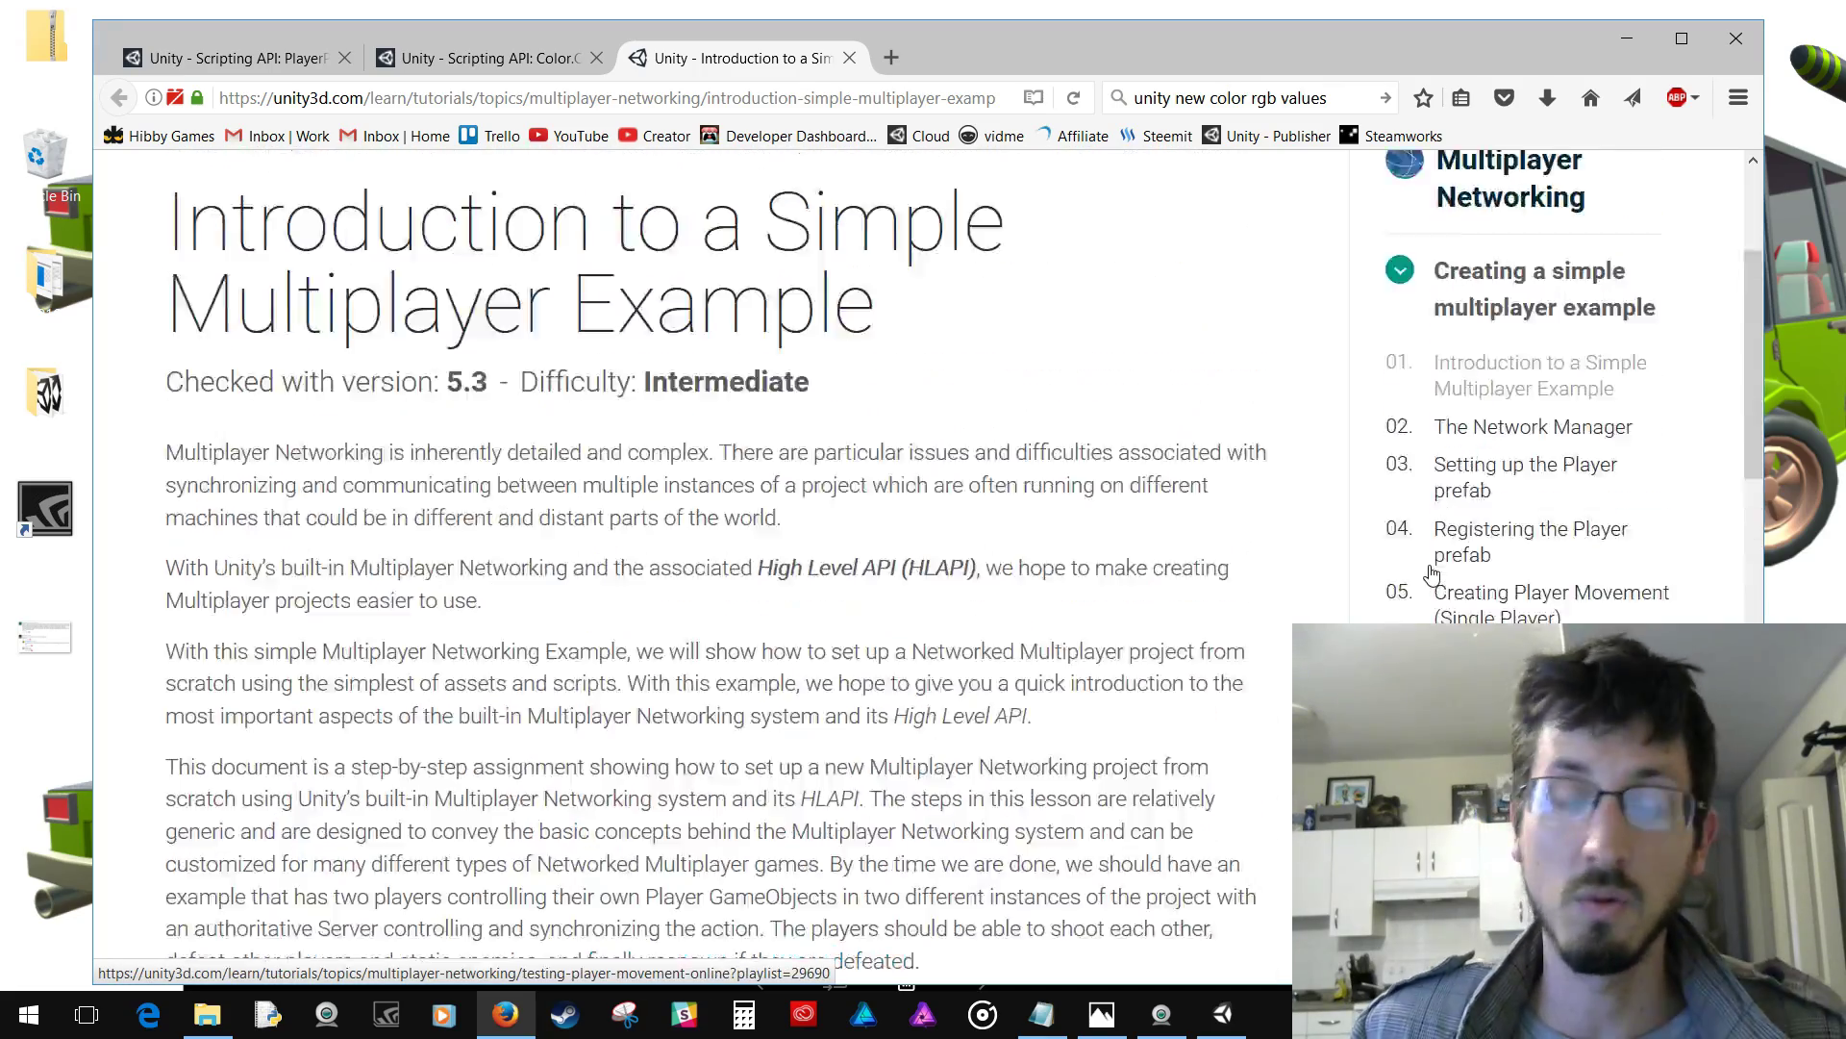